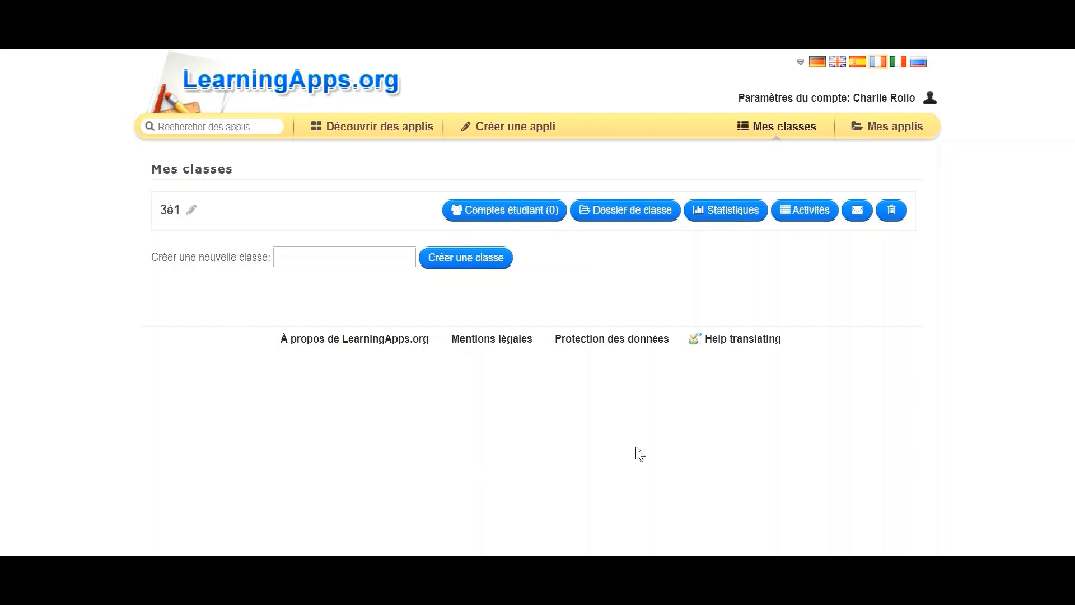
- Open the site's data protection page and translate it into French
click(644, 346)
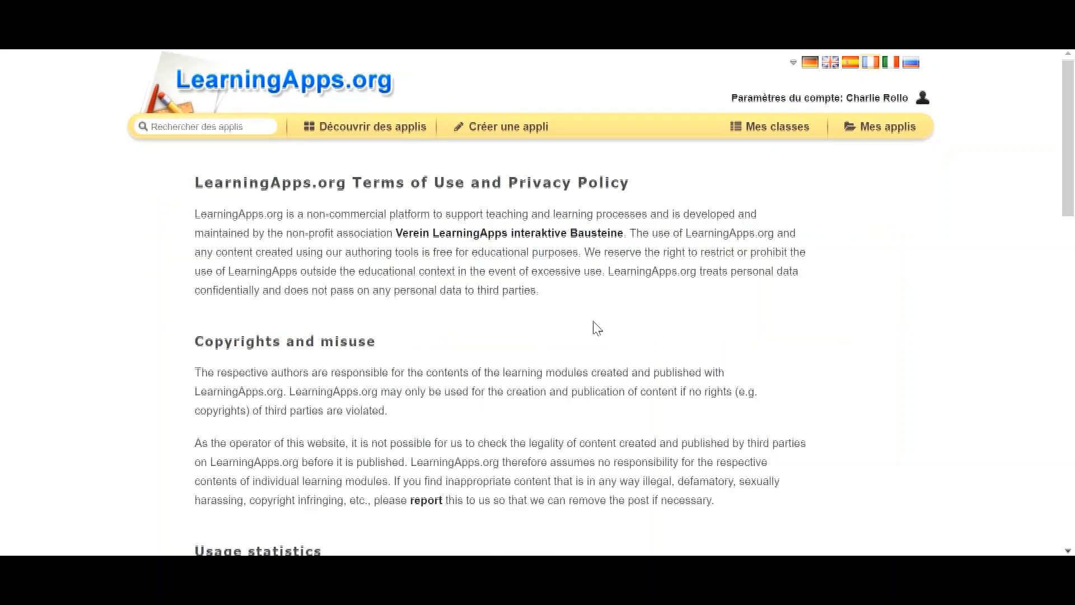
right_click(693, 293)
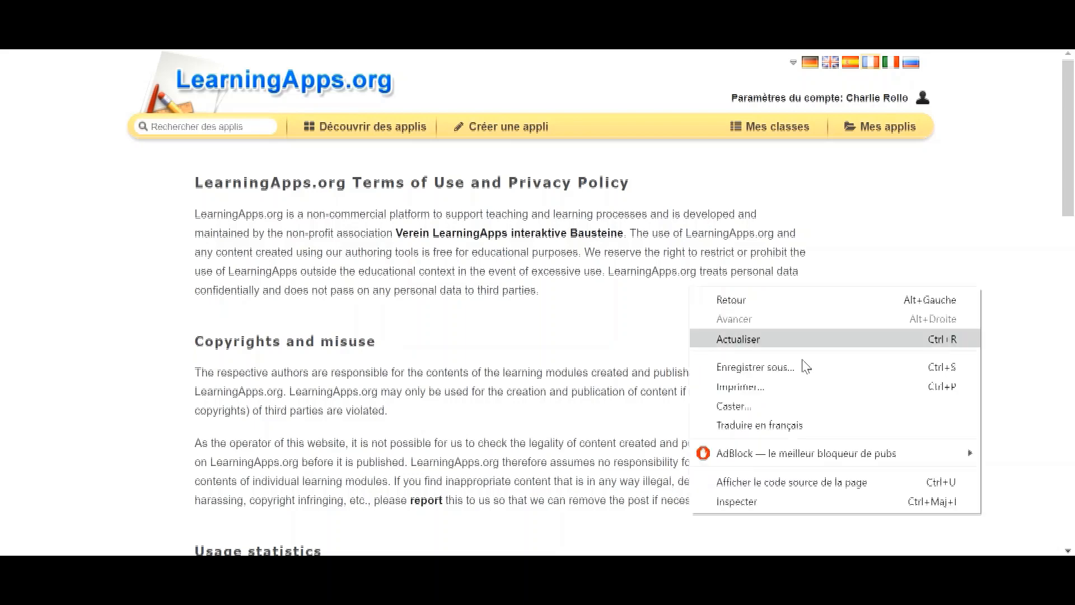
click(807, 421)
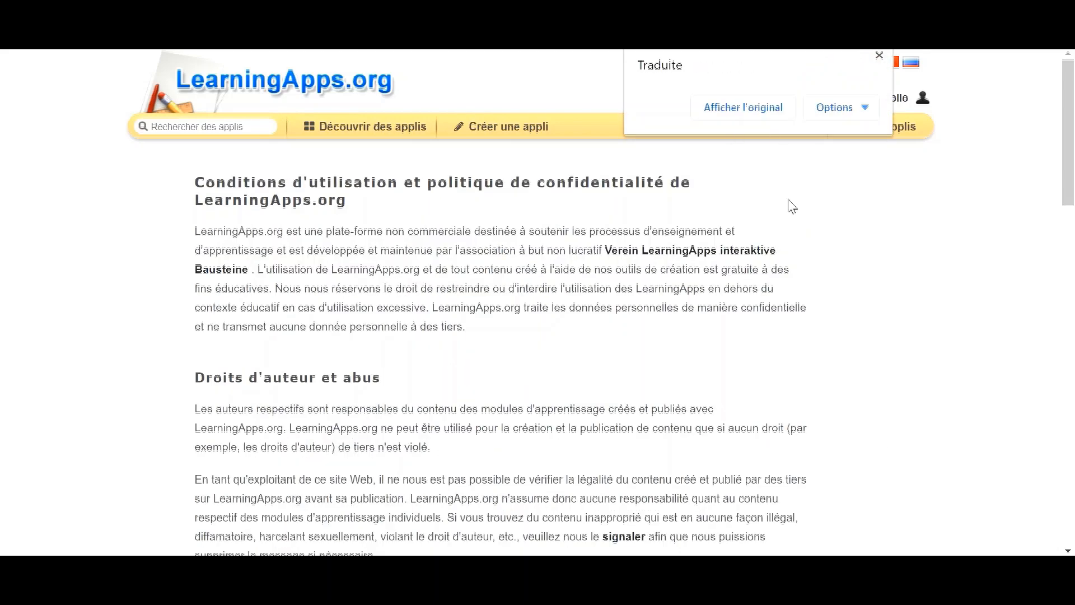
- Read the opening section of the privacy policy, highlighting the sentence on confidential treatment of personal data
scroll(803, 291, down, 2)
drag(429, 219, 500, 260)
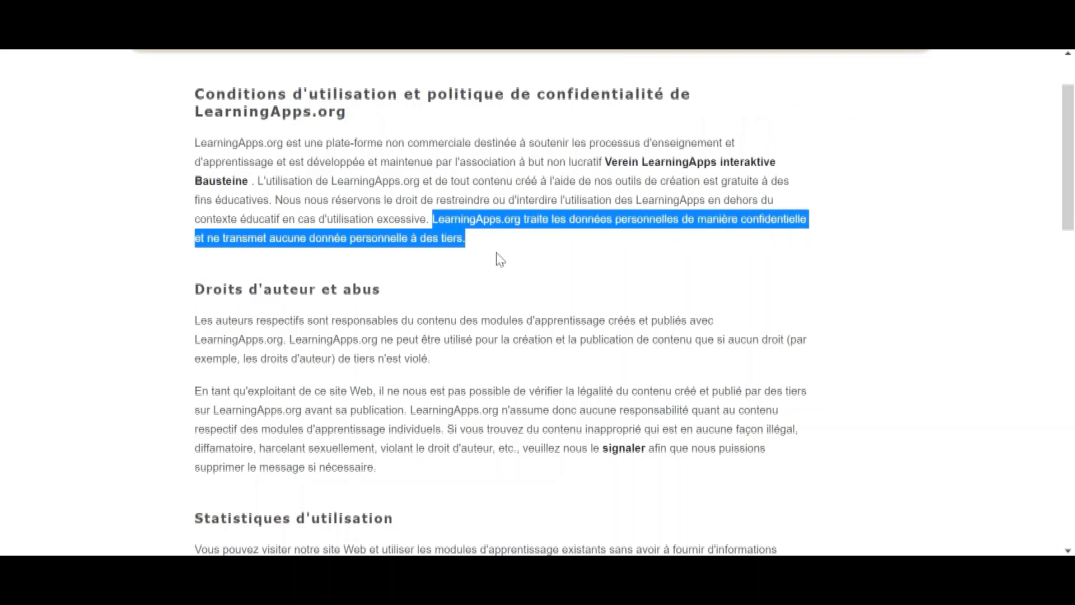
click(895, 286)
scroll(899, 286, up, 2)
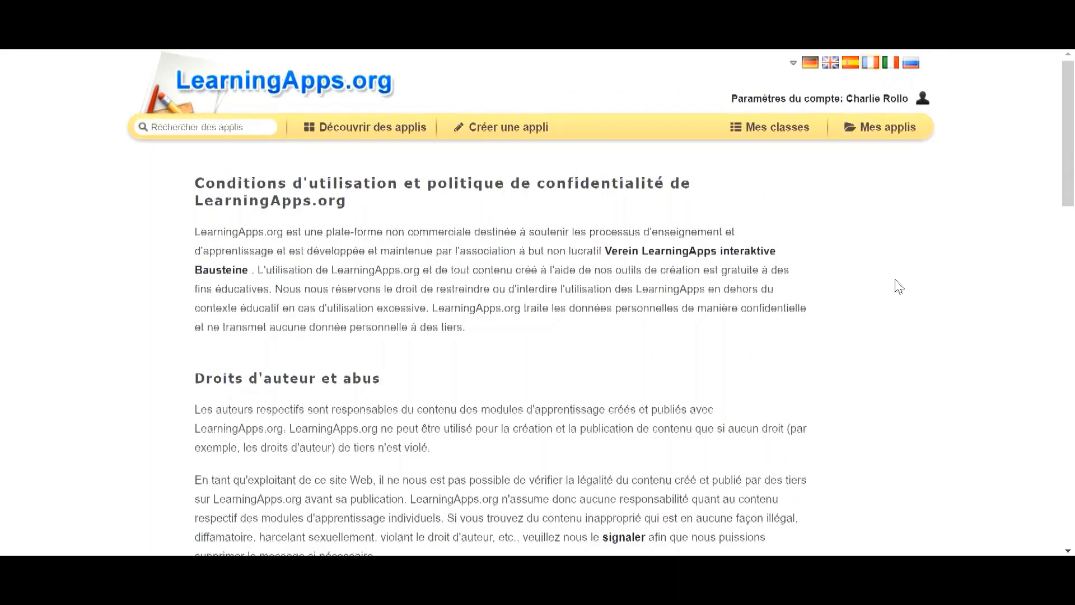
scroll(898, 287, down, 2)
scroll(887, 358, up, 2)
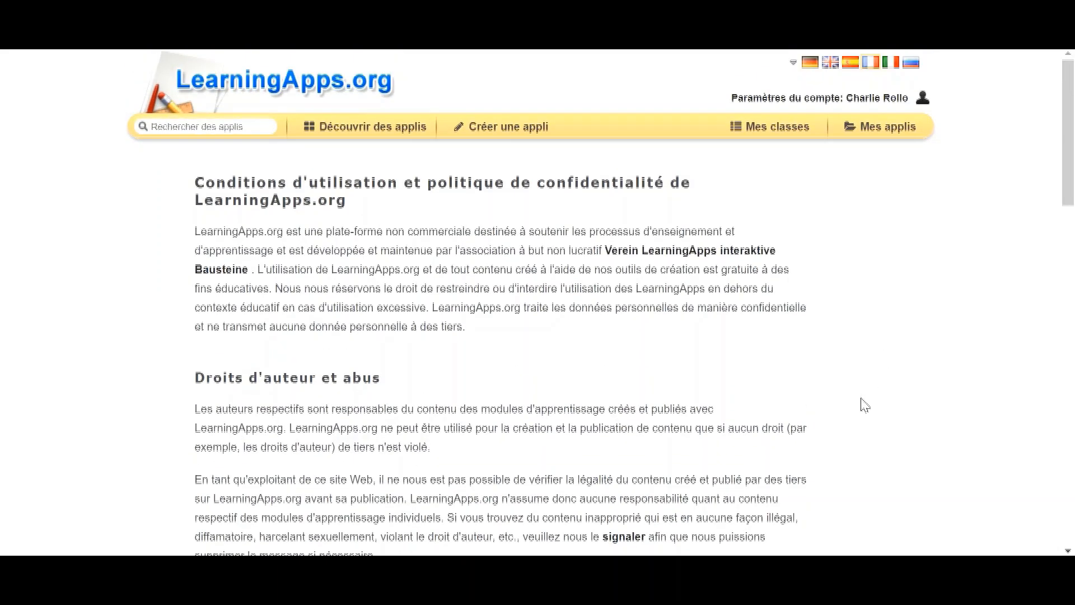
scroll(866, 404, down, 5)
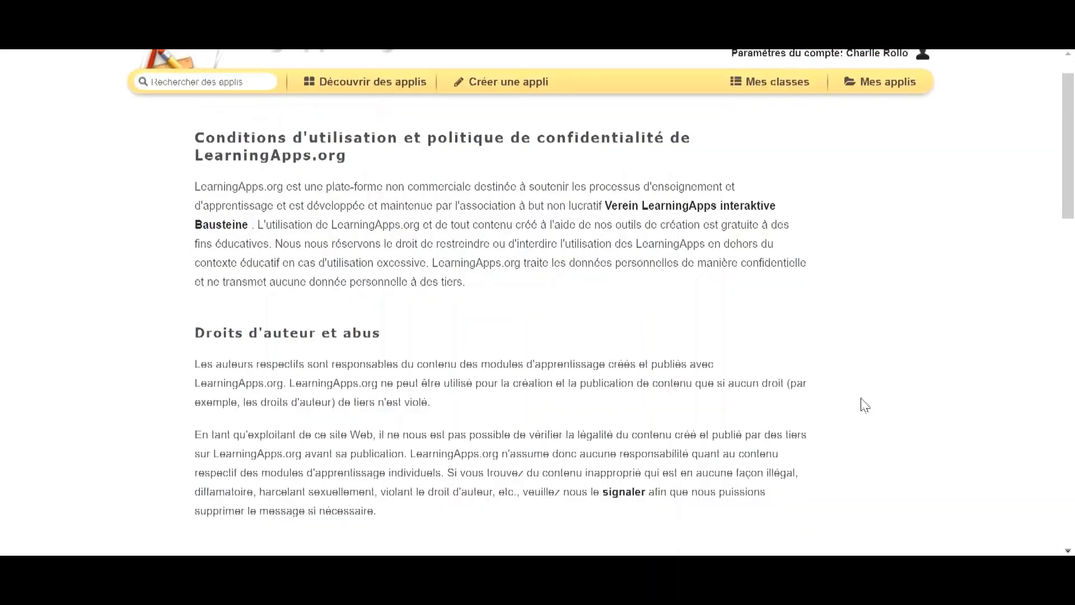
scroll(862, 403, up, 3)
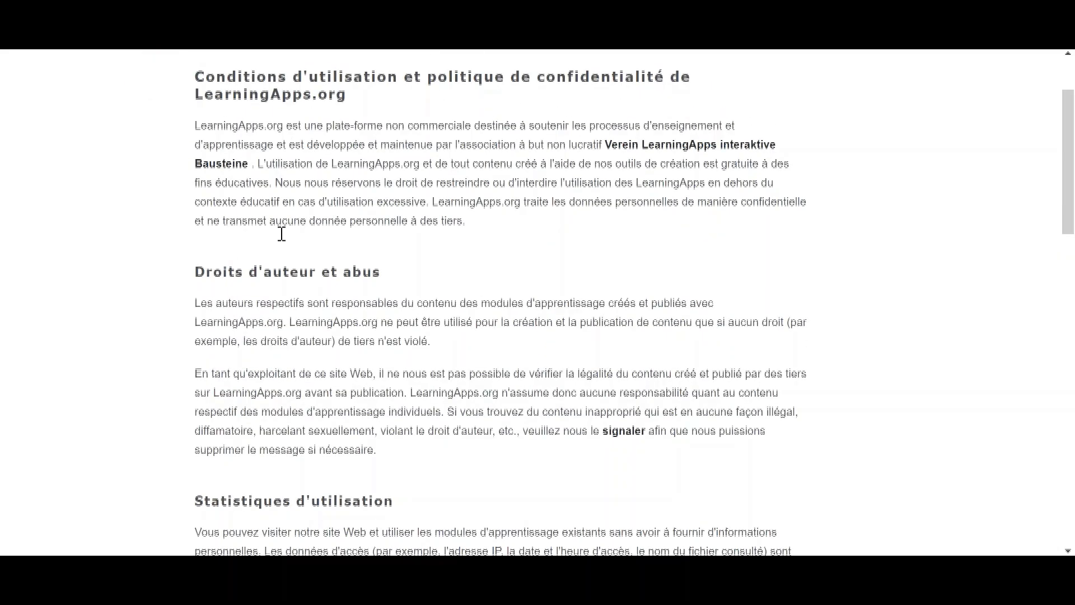
- Examine the usage statistics section, highlighting the sentence about access data collected through Google Analytics
scroll(863, 359, down, 5)
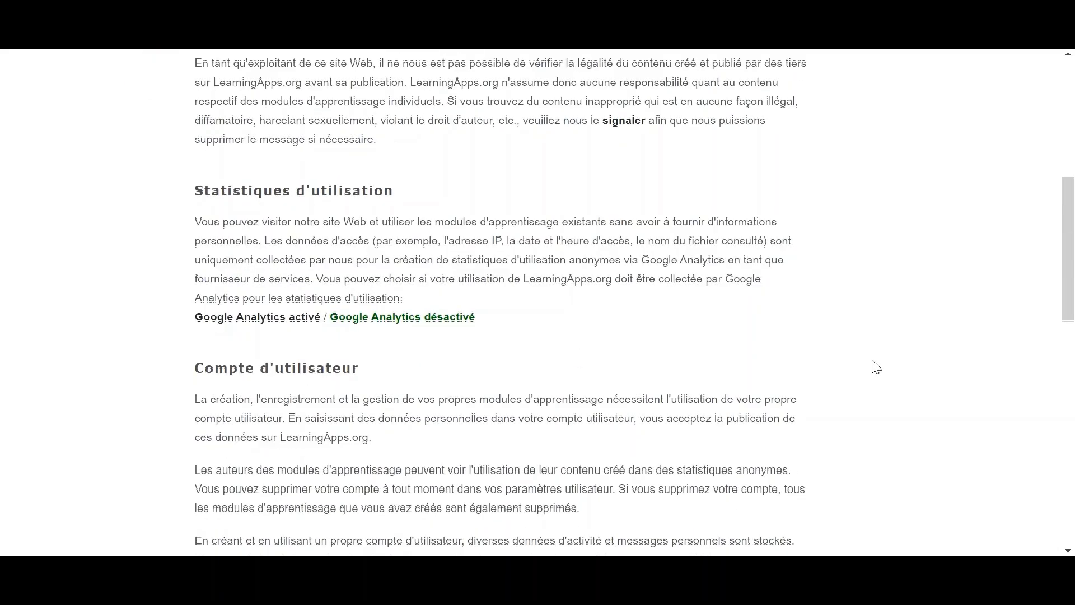
scroll(865, 358, down, 1)
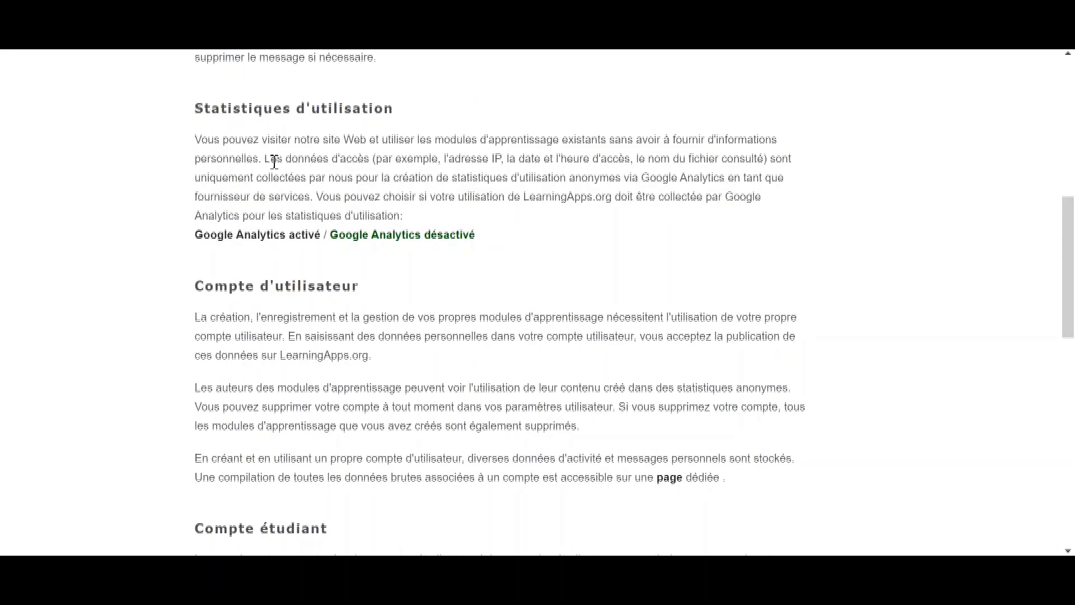
drag(265, 160, 745, 178)
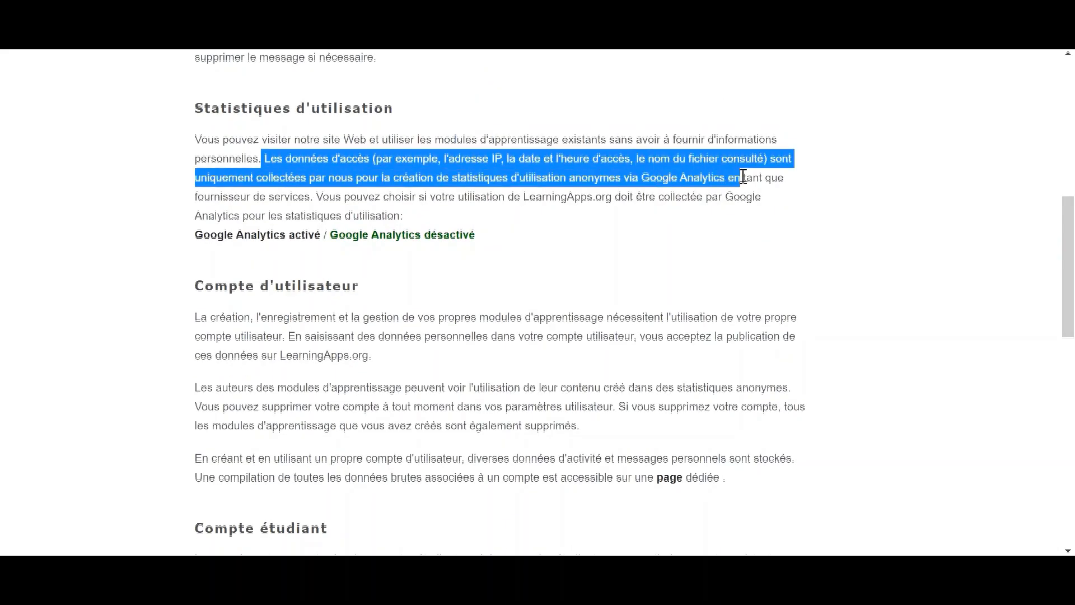
click(799, 222)
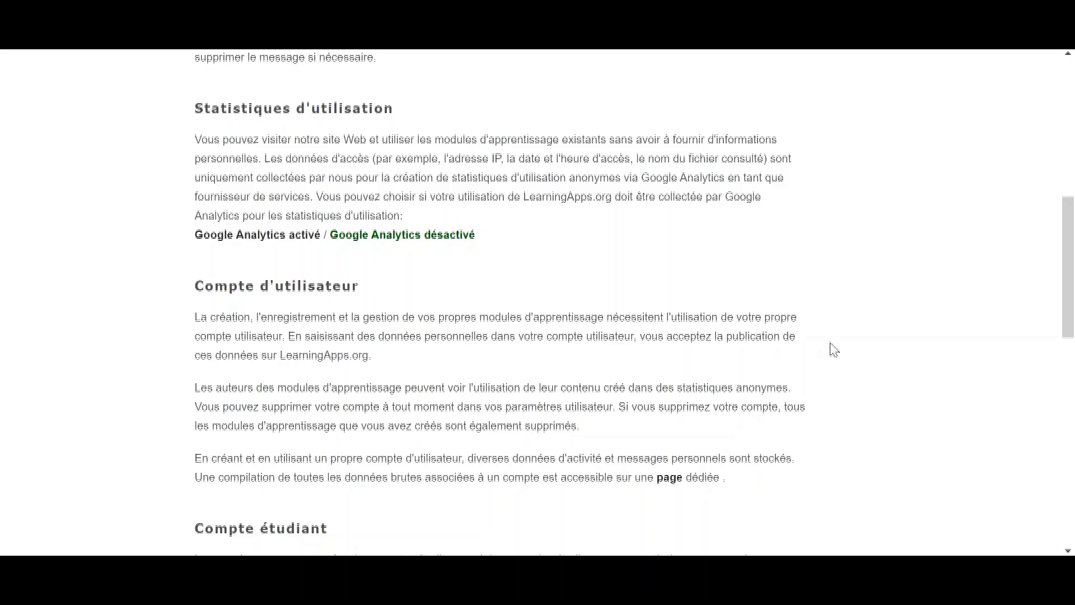
- Open the account's own apps page and view its folders
scroll(834, 350, up, 9)
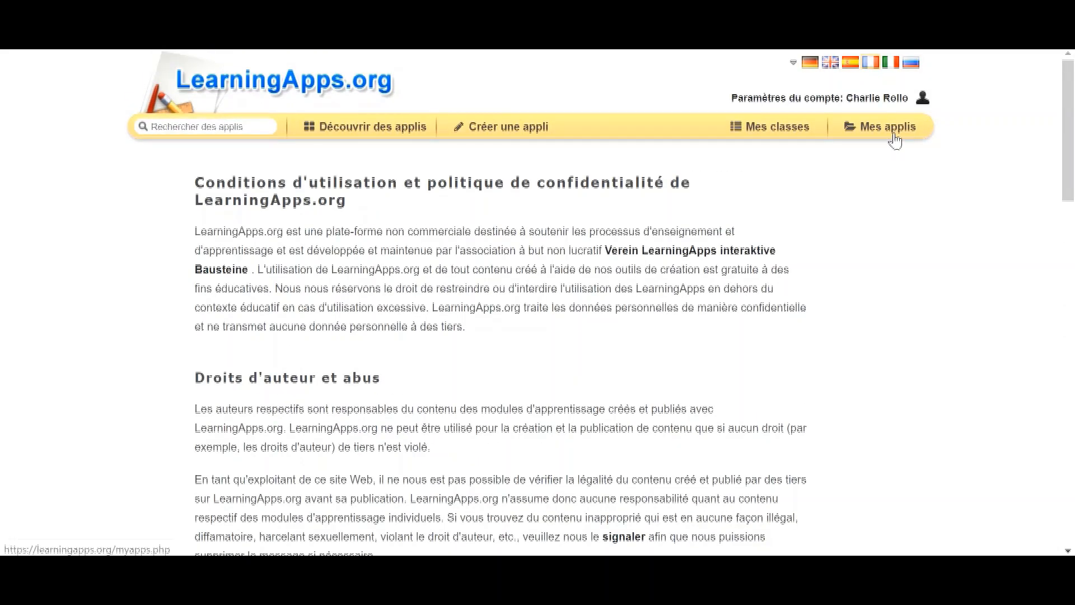
click(894, 135)
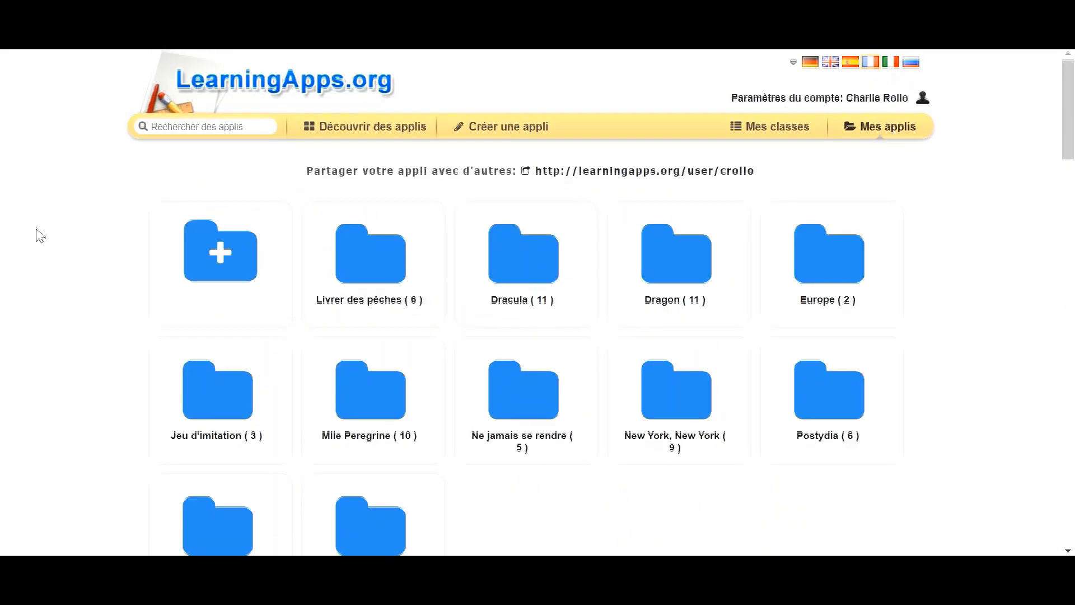
scroll(39, 235, down, 2)
right_click(1009, 141)
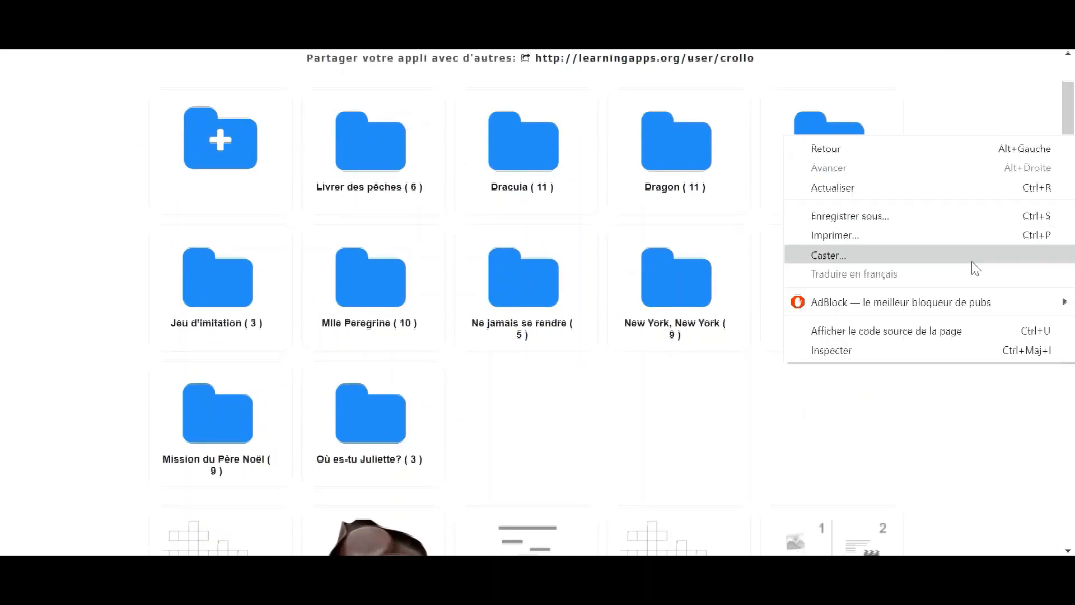
click(798, 401)
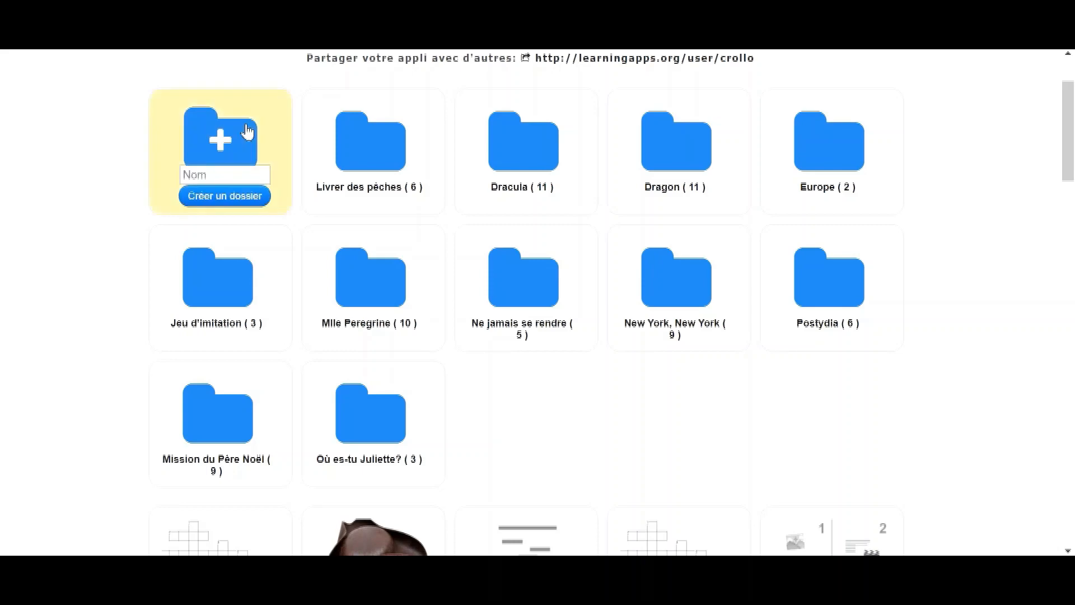
- Look through the app folders and the individual apps beneath them, and highlight the link for sharing the apps with others
scroll(996, 437, down, 3)
scroll(997, 440, up, 3)
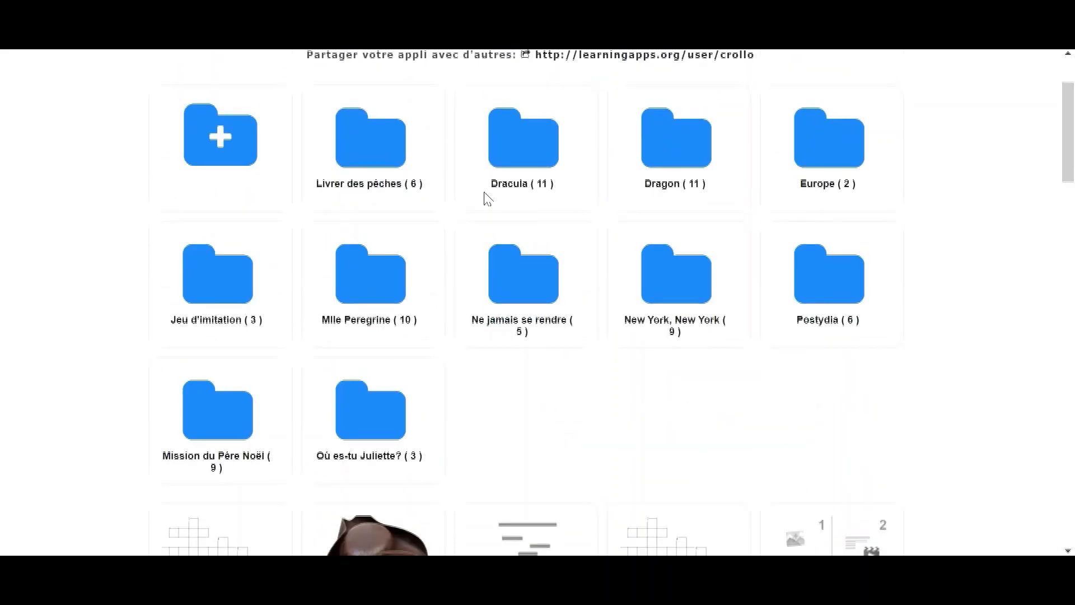
scroll(985, 262, down, 3)
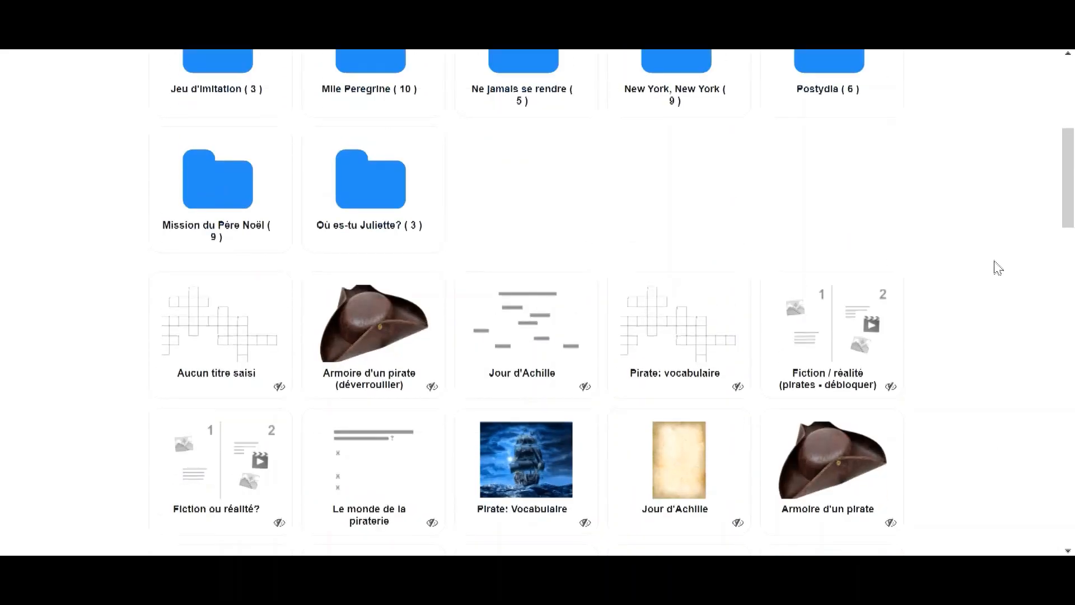
scroll(143, 164, up, 2)
scroll(958, 290, down, 3)
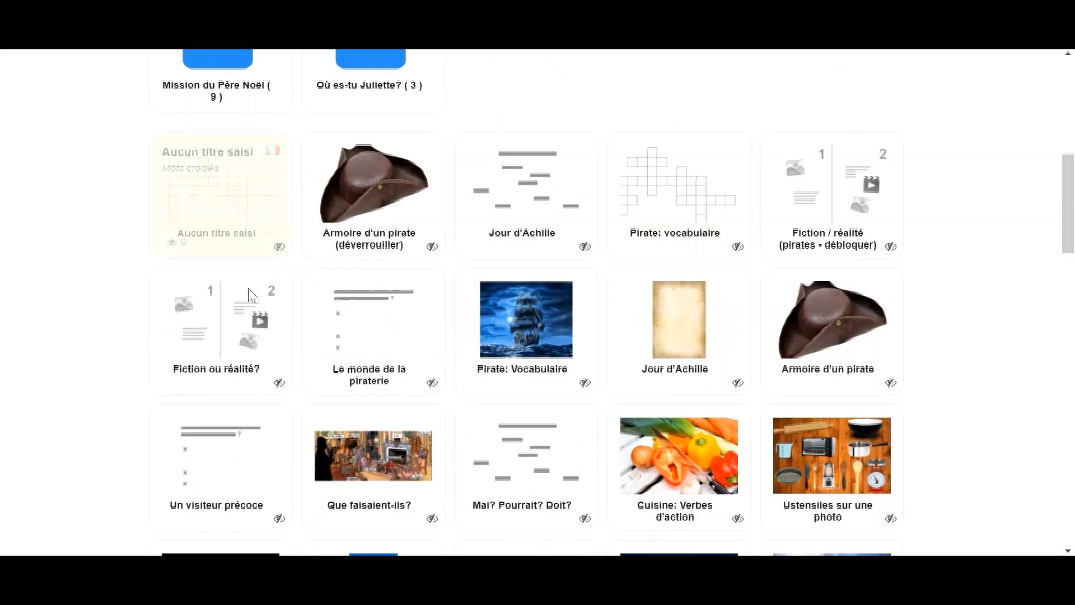
scroll(997, 392, up, 5)
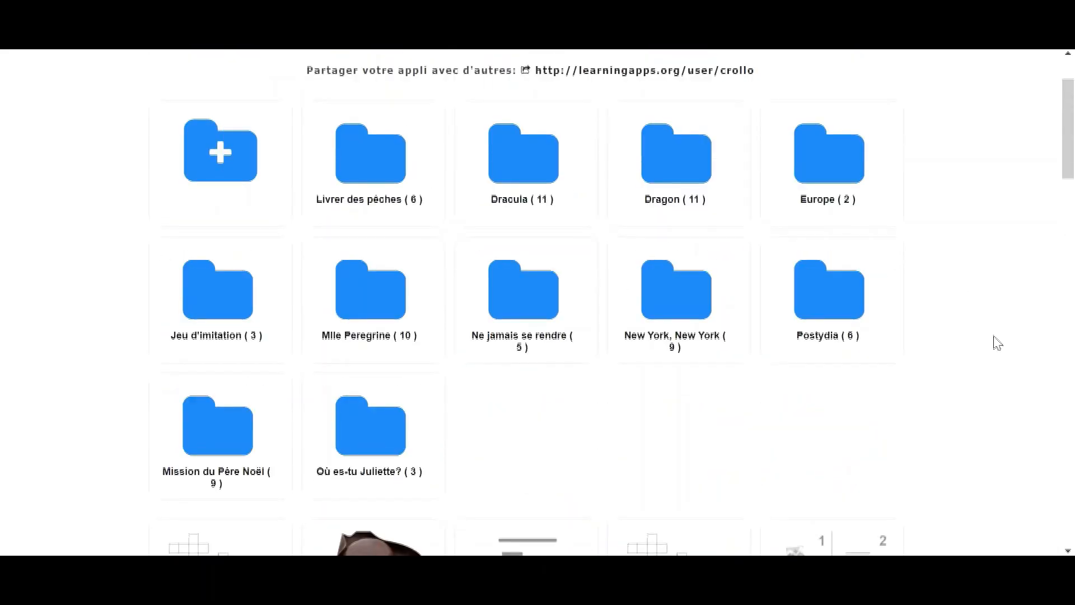
scroll(997, 341, up, 2)
drag(765, 178, 533, 180)
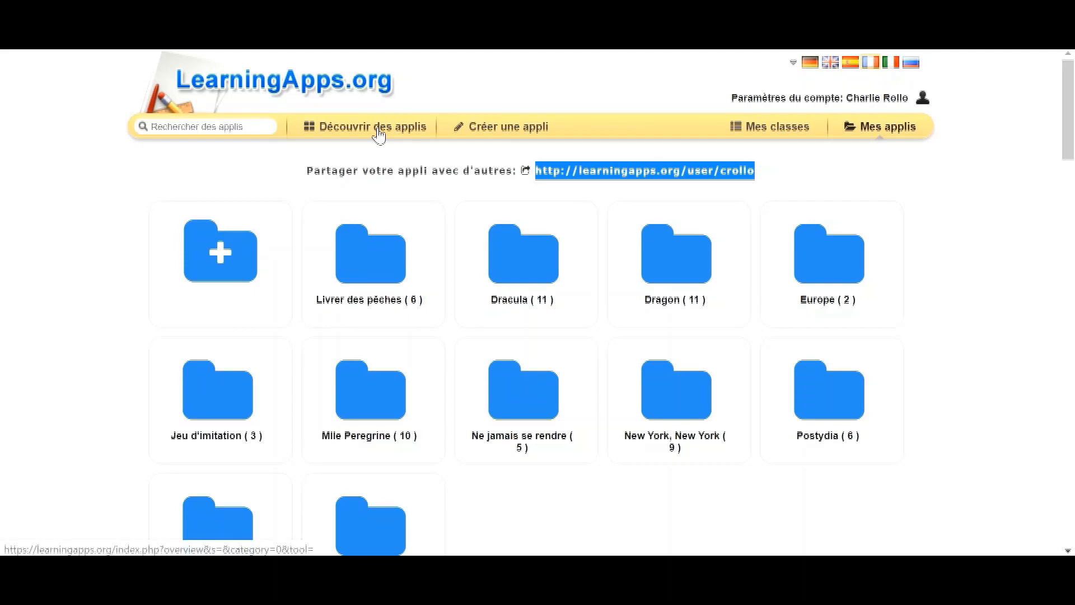
- Start creating a new app from the "Mots croisés" template
click(464, 133)
scroll(20, 293, down, 1)
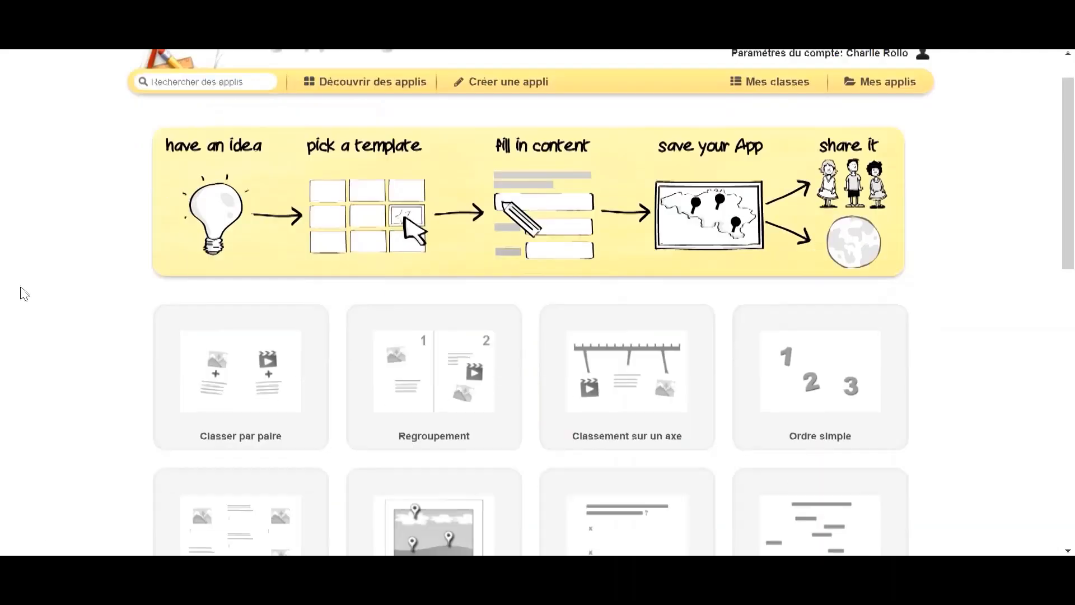
scroll(38, 302, down, 1)
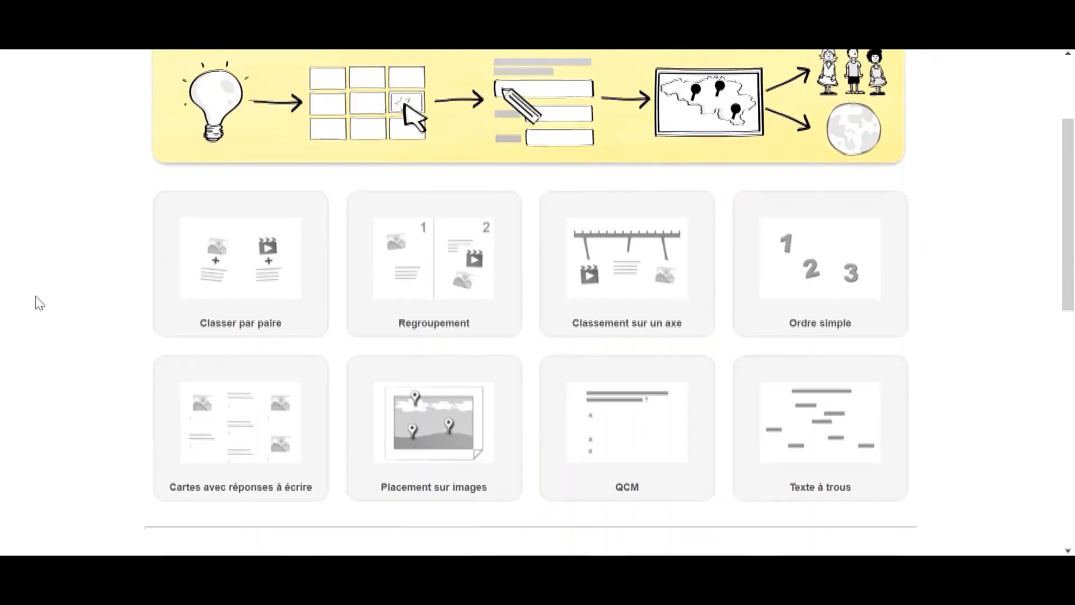
scroll(984, 252, down, 2)
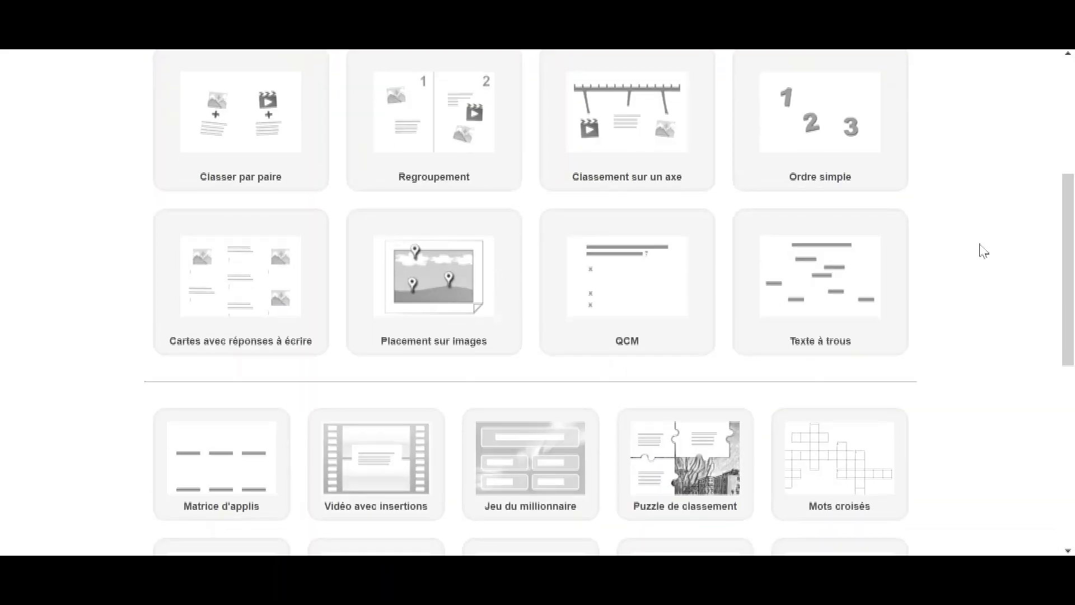
scroll(964, 264, down, 1)
click(902, 370)
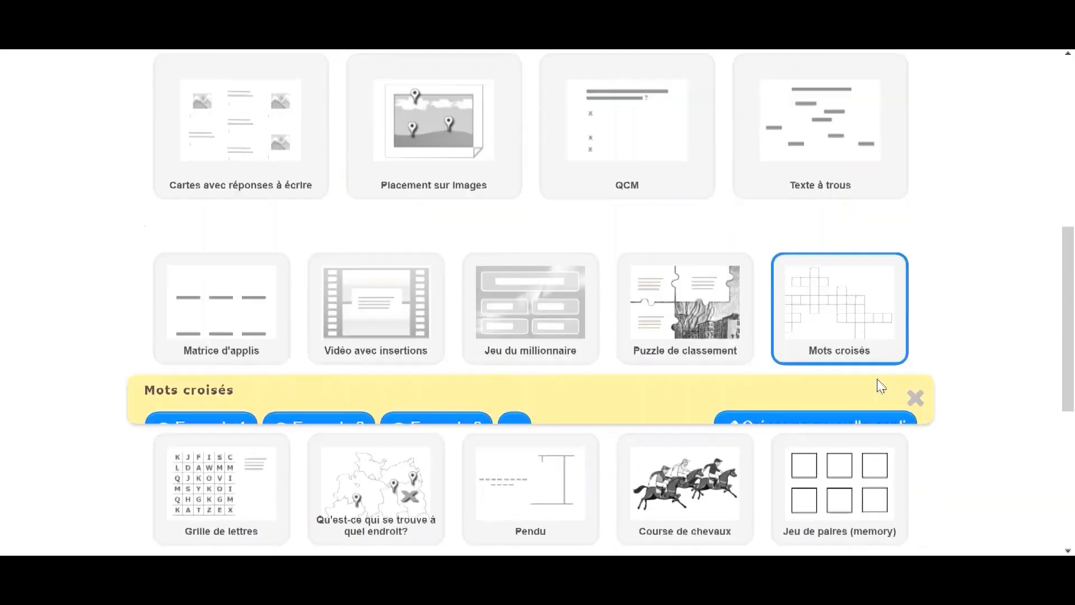
click(837, 261)
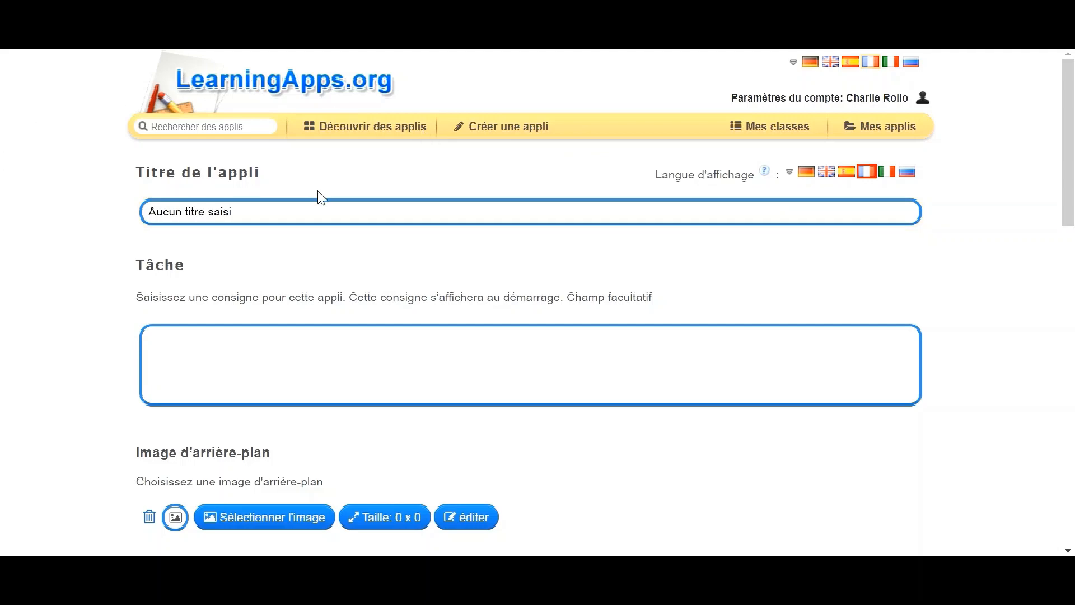
- Add a text question "escape" with the solution "games" to the crossword
scroll(90, 276, down, 2)
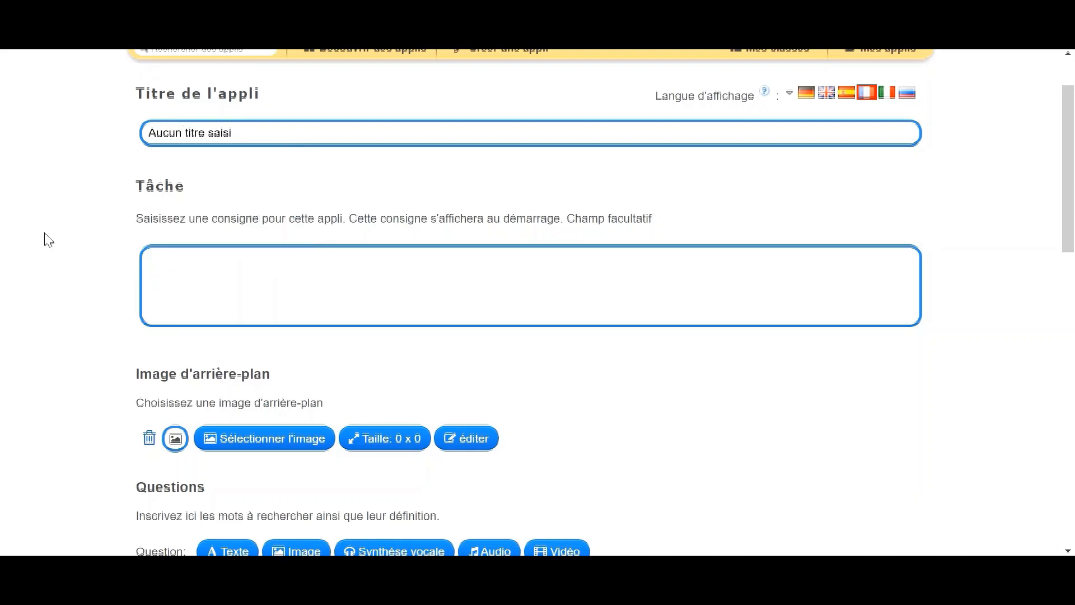
scroll(22, 336, down, 5)
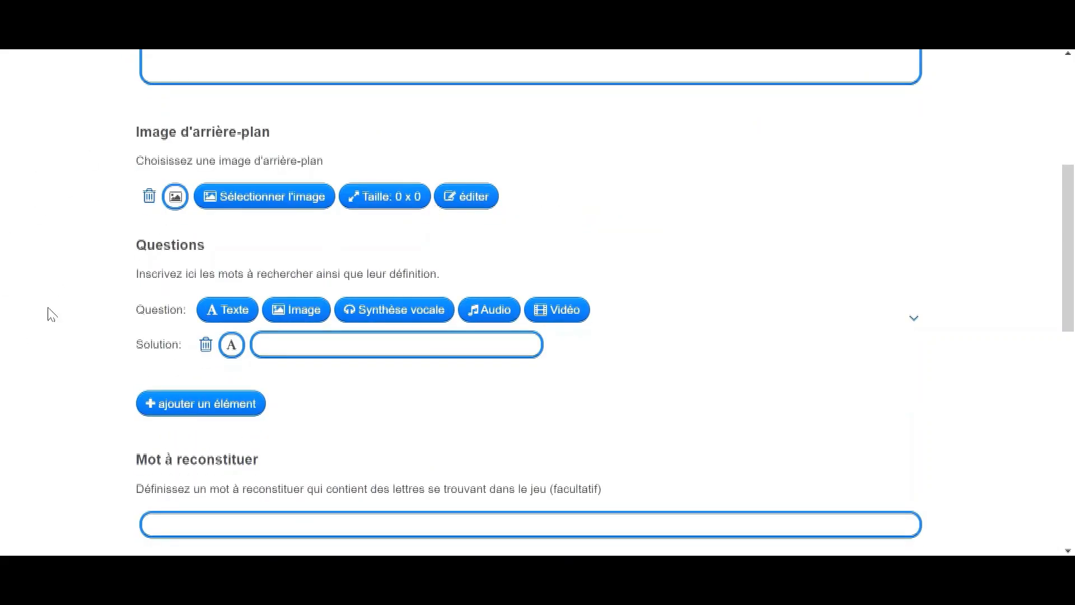
scroll(82, 324, down, 3)
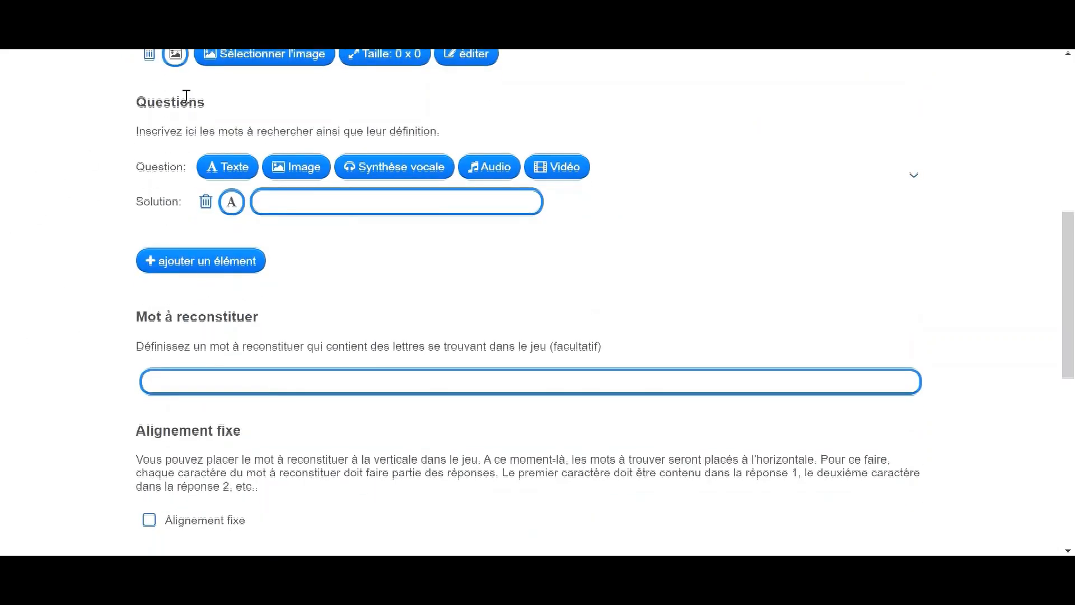
click(229, 167)
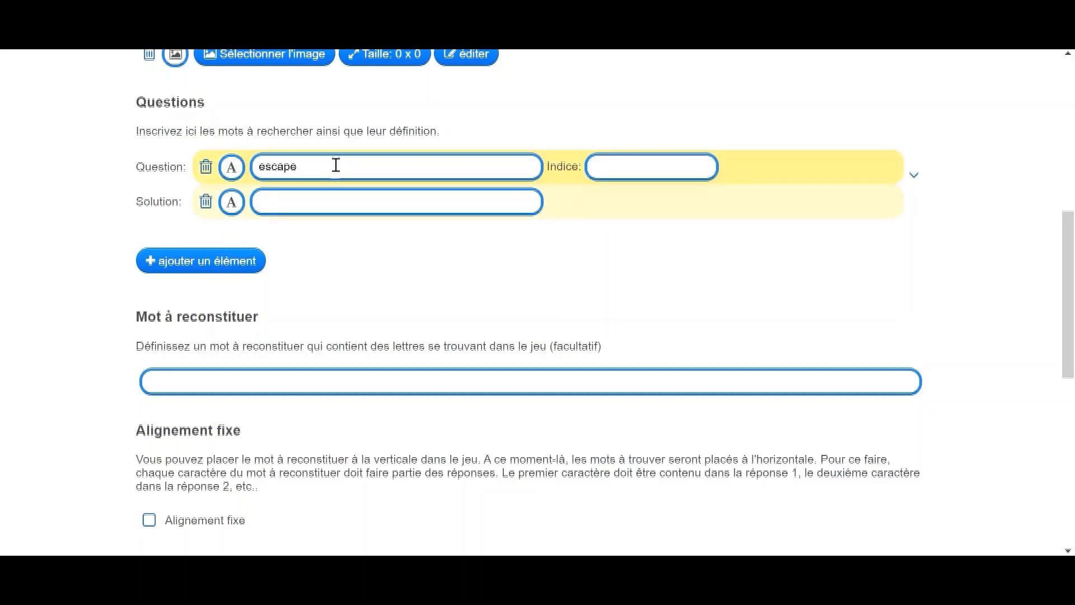
click(317, 212)
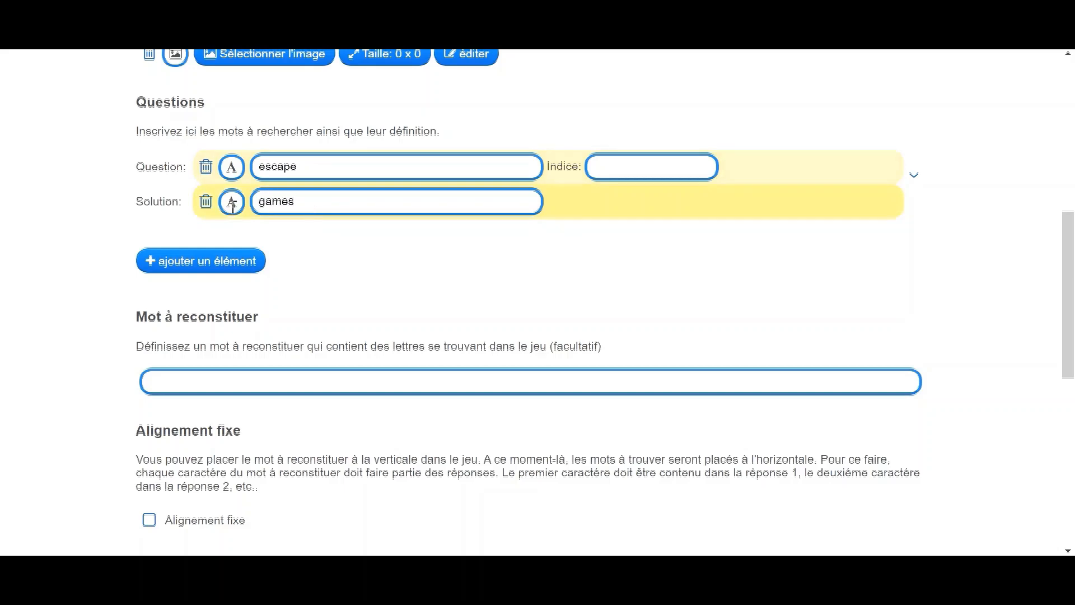
- Review the optional keyword, alignment, feedback and hint settings, and display a preview of the crossword app
scroll(292, 67, down, 3)
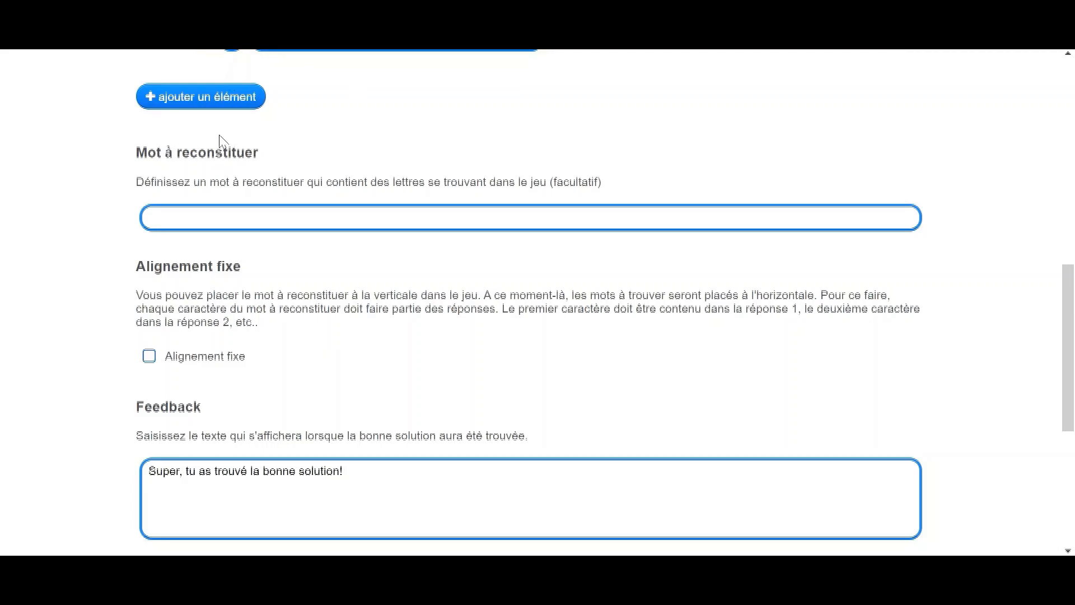
scroll(56, 218, down, 5)
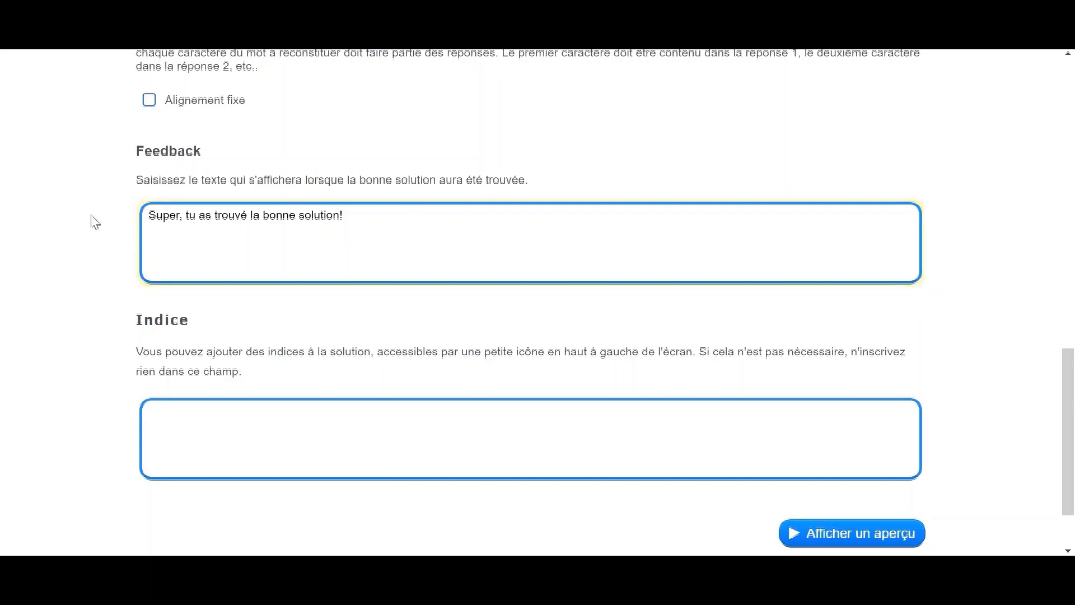
scroll(68, 281, down, 2)
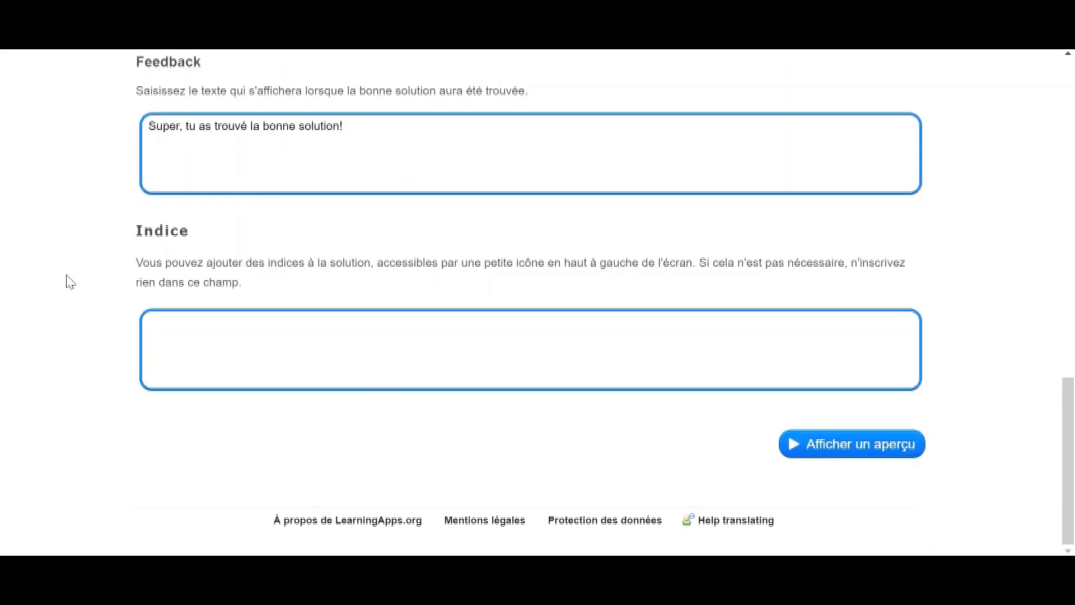
click(862, 444)
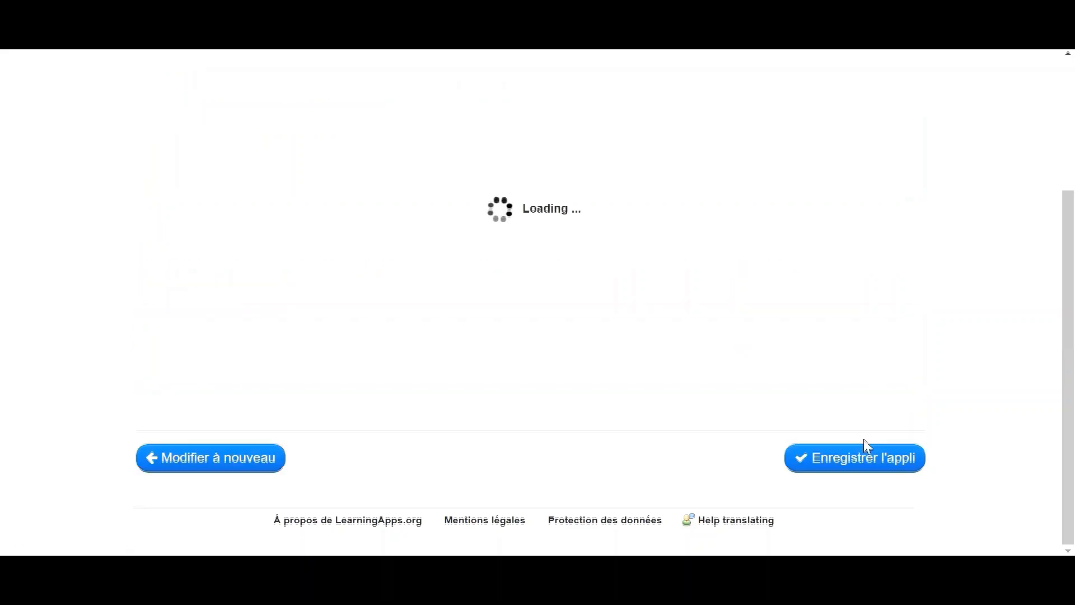
- Test the crossword preview by answering the "escape" question with "GMEDS" and checking the solution
scroll(933, 438, up, 3)
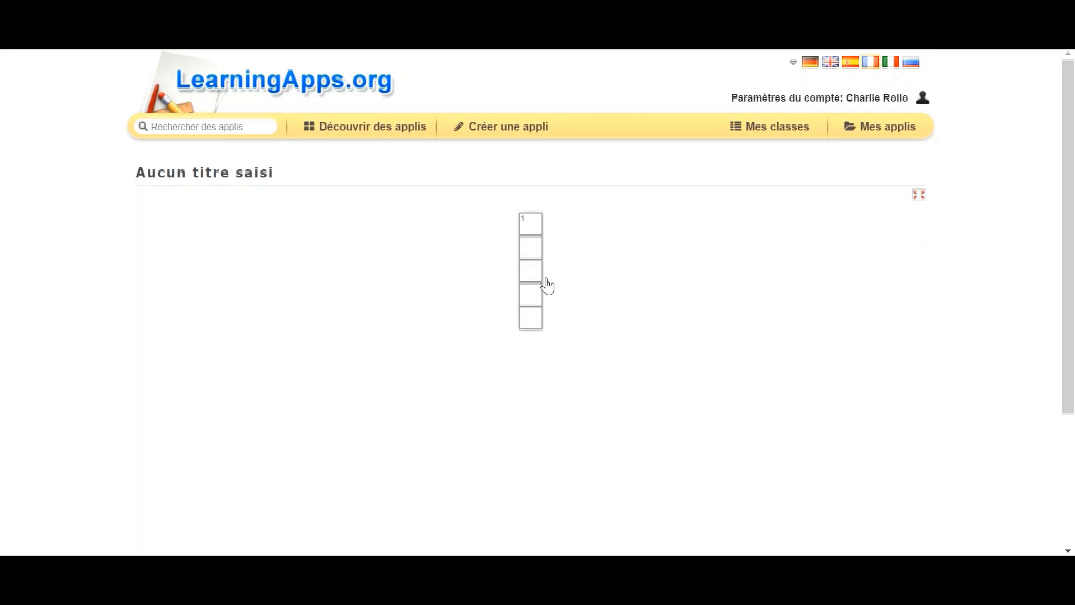
click(532, 233)
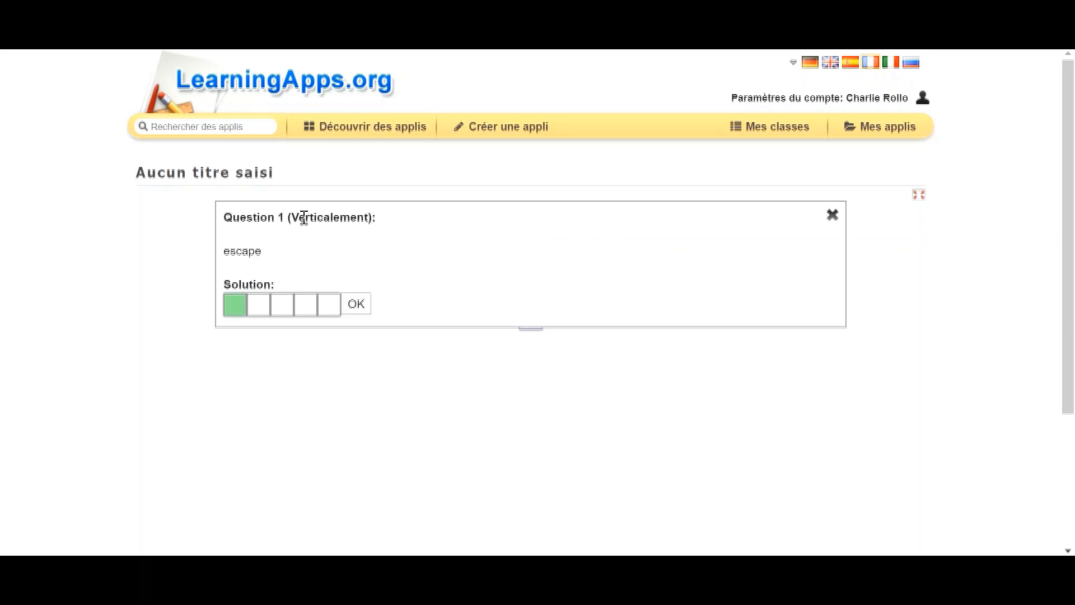
text(GMED)
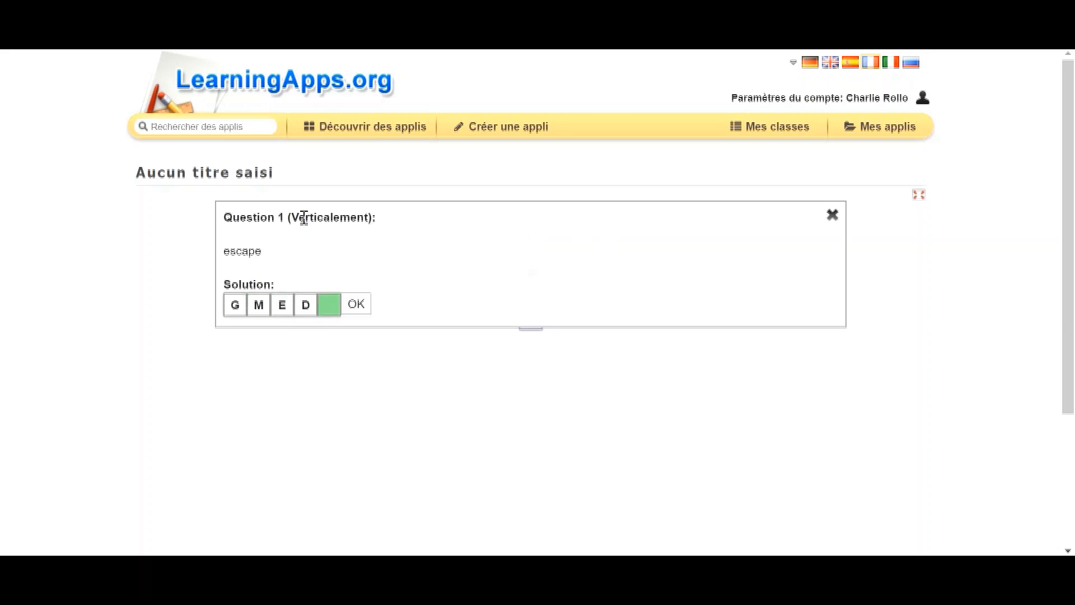
text(S)
click(356, 304)
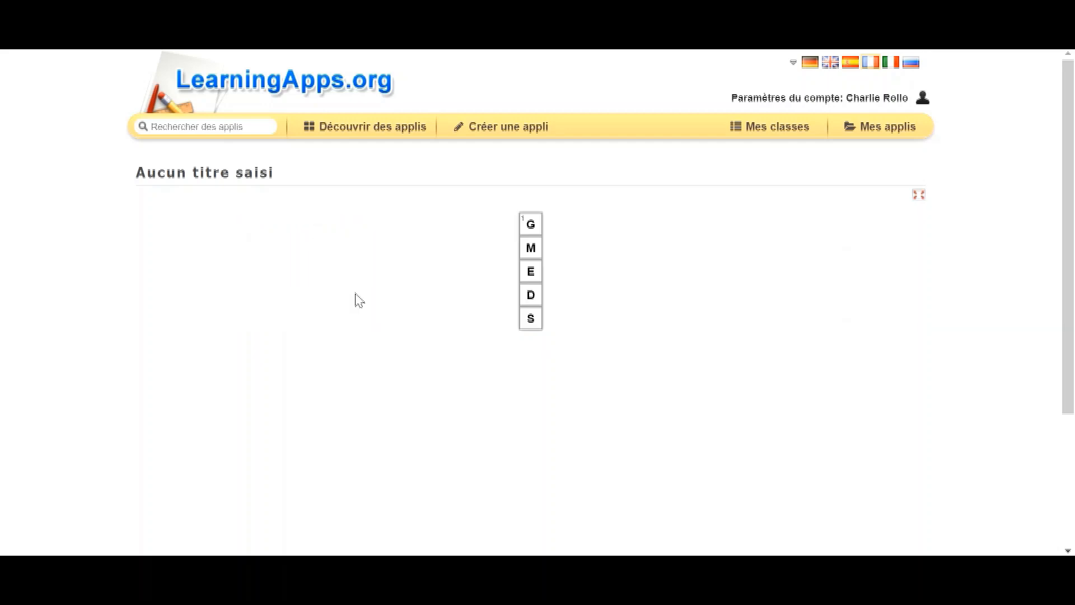
scroll(1003, 390, down, 3)
click(892, 392)
scroll(756, 245, up, 2)
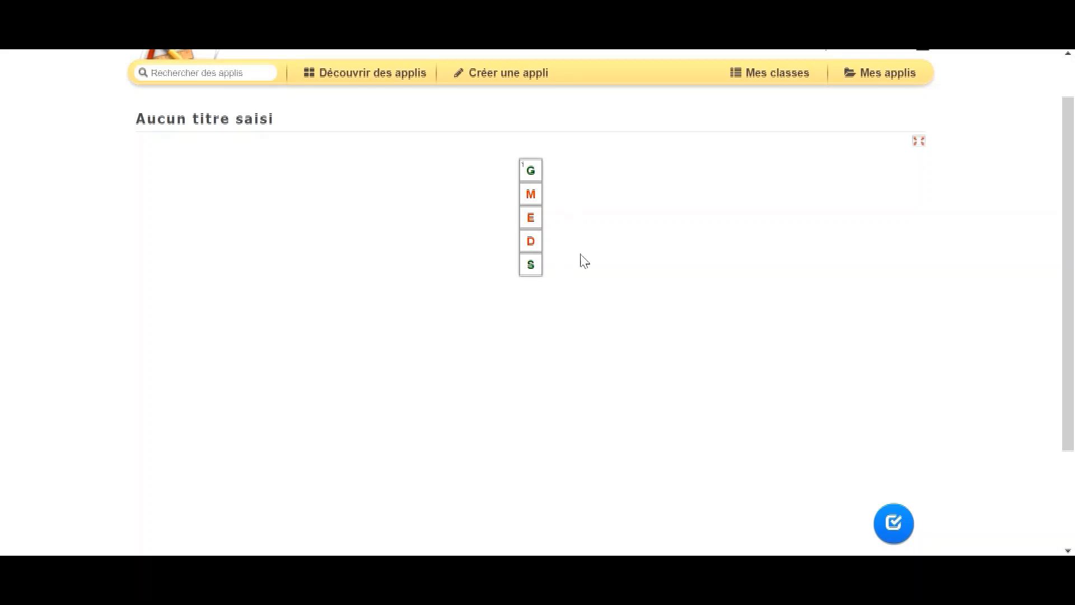
- Correct the crossword answer to "GAMES" and check the solution again
click(534, 200)
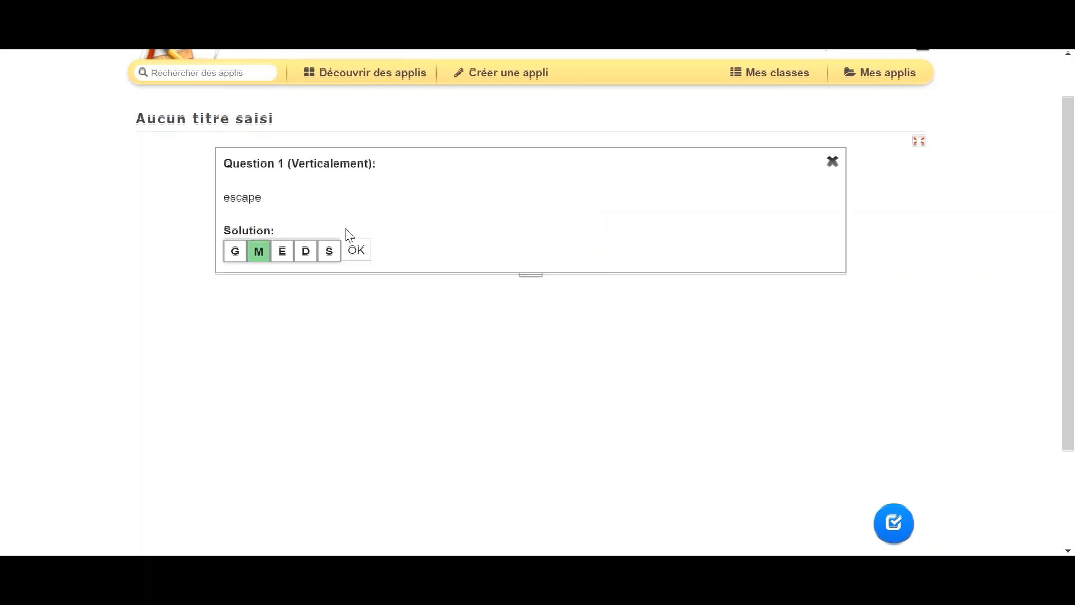
text(AME)
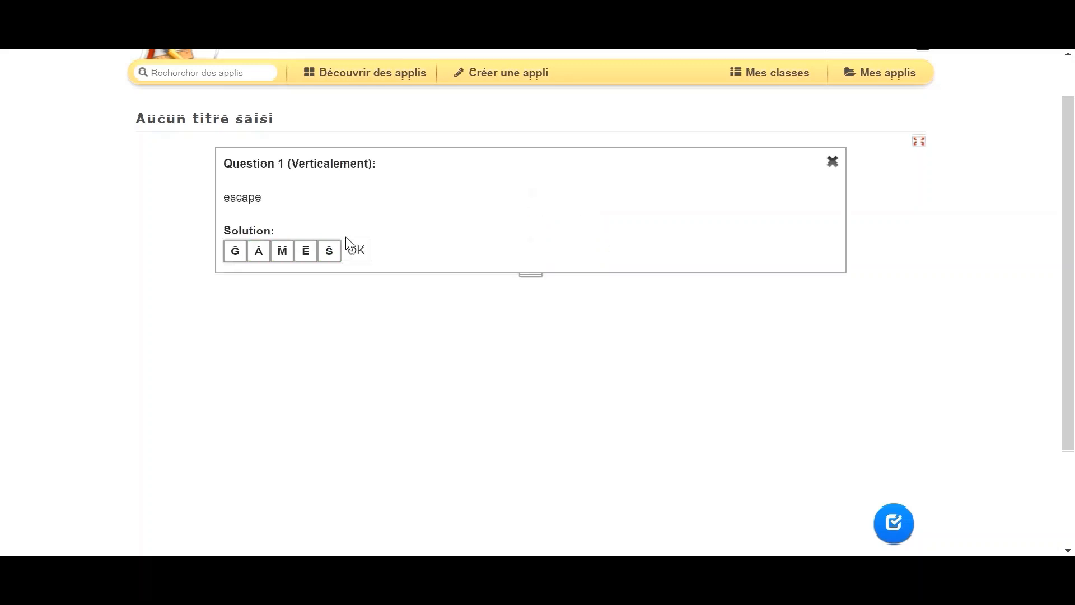
click(355, 250)
click(896, 524)
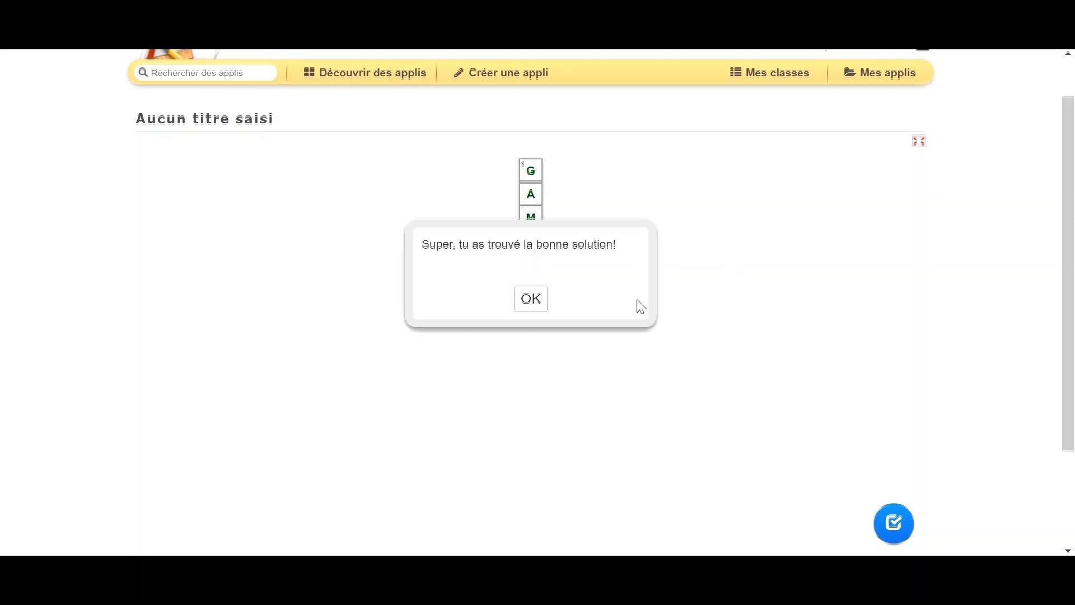
- Save the crossword app and dismiss the notices covering its page
scroll(999, 371, down, 3)
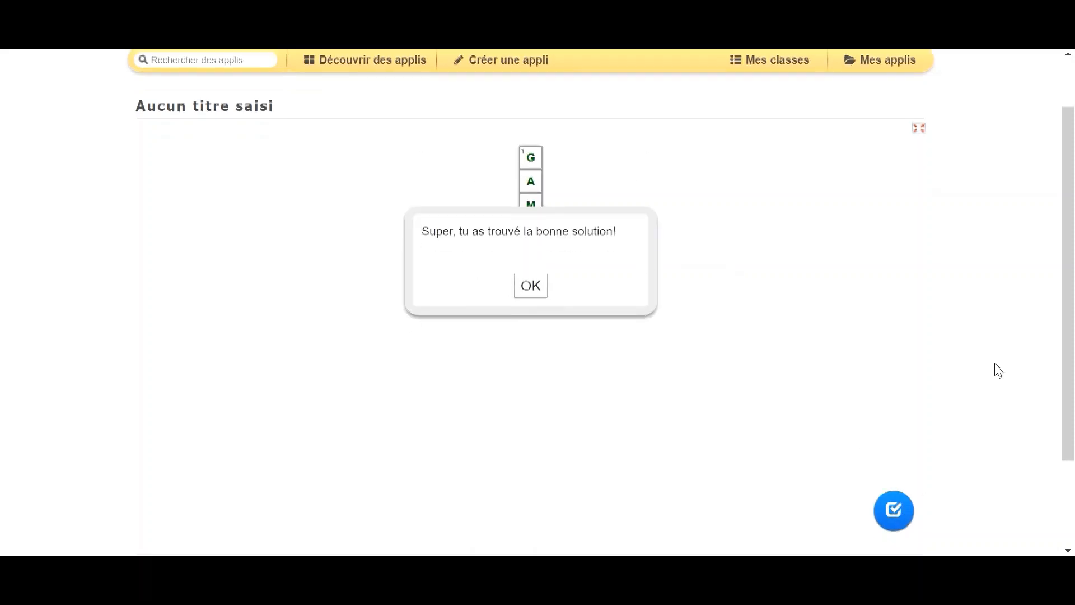
click(873, 459)
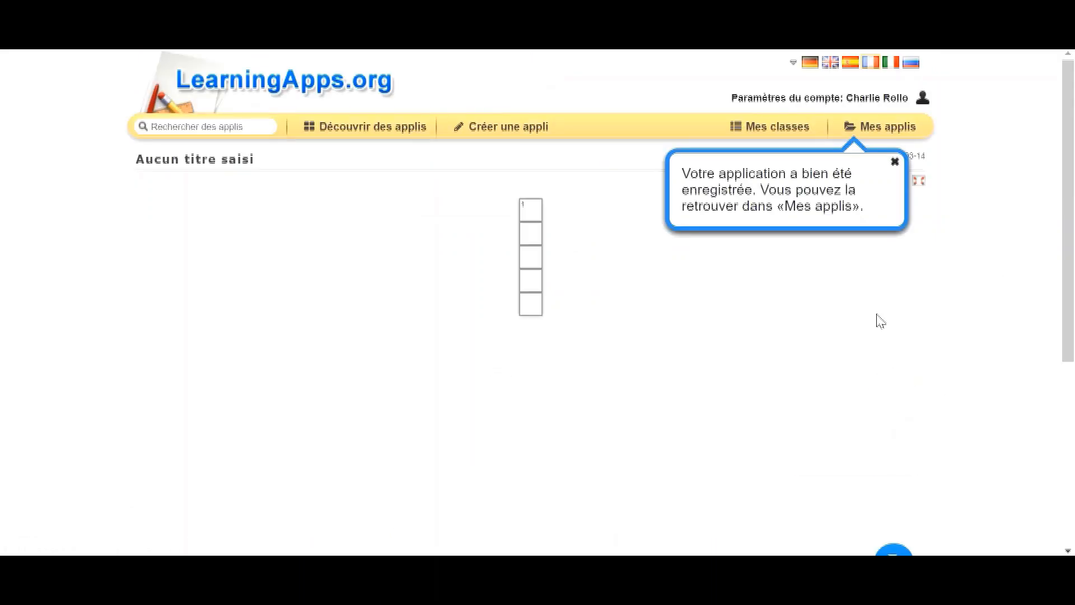
scroll(878, 316, down, 3)
scroll(877, 315, up, 2)
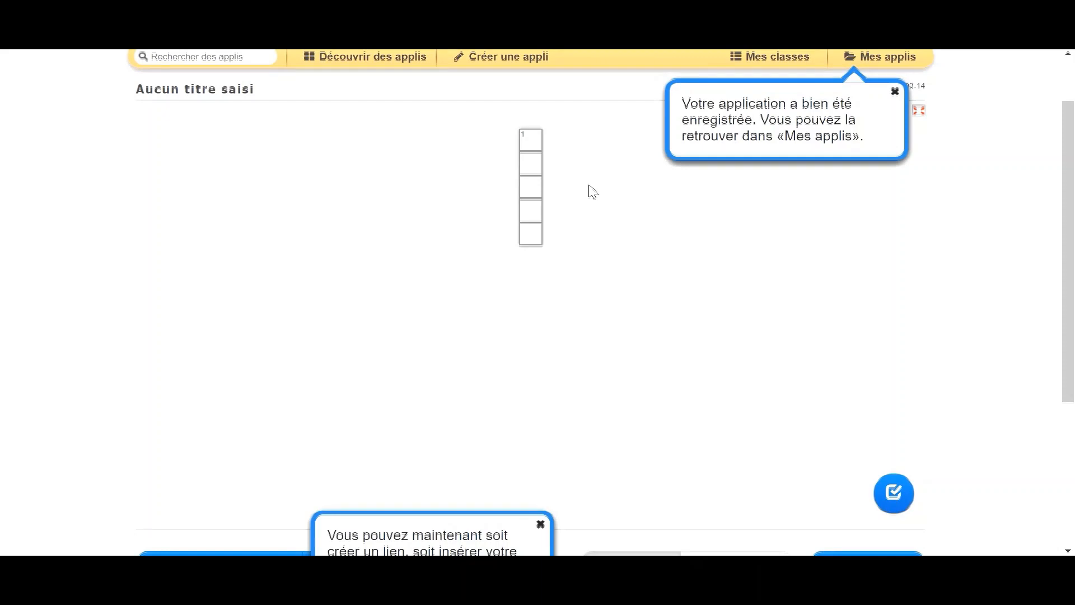
click(539, 155)
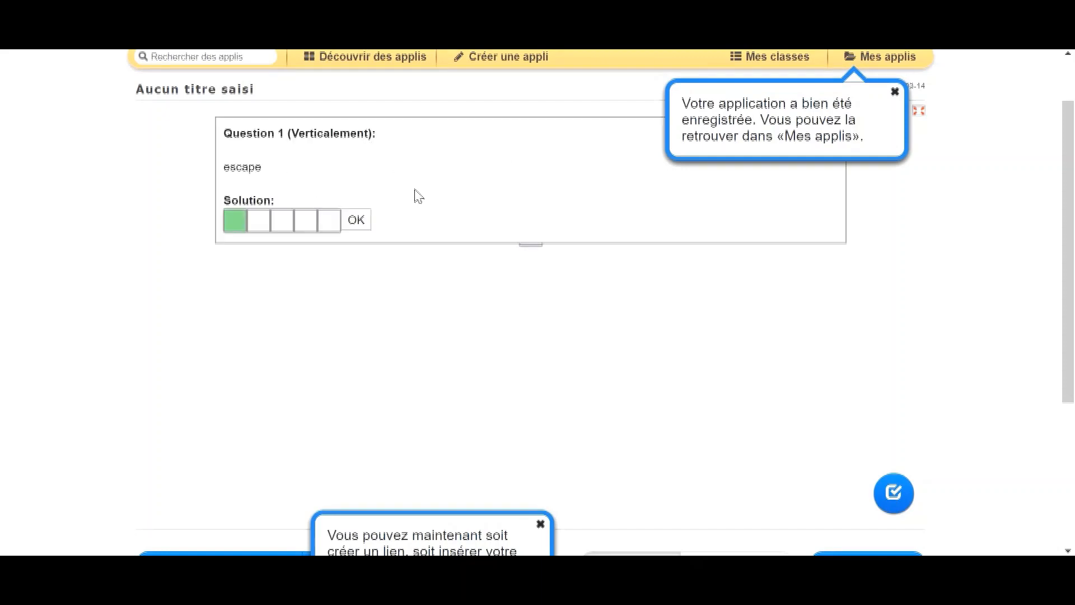
click(895, 93)
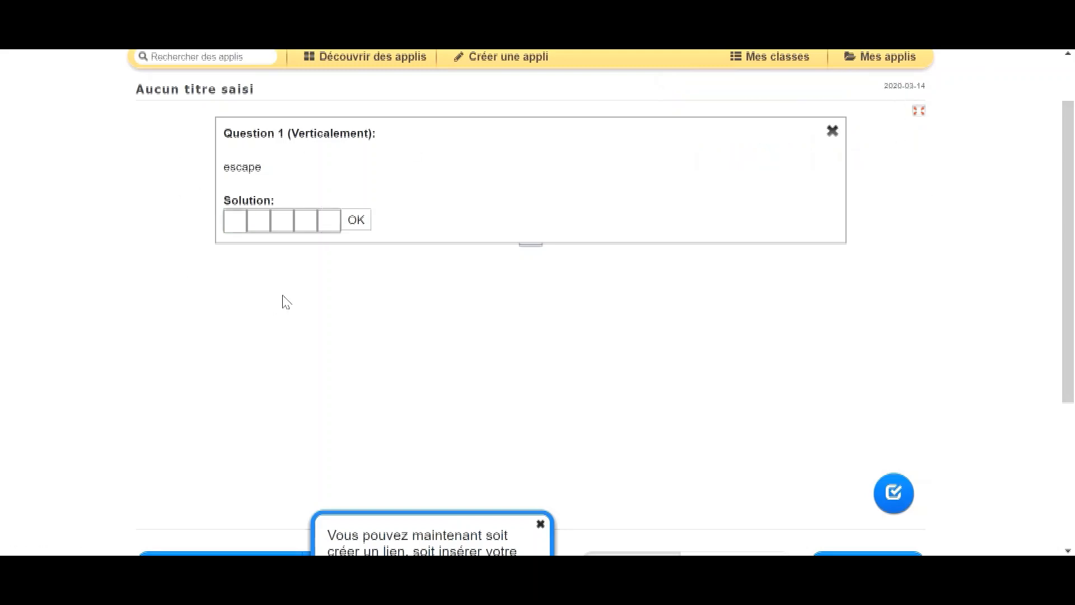
scroll(559, 278, down, 2)
click(543, 402)
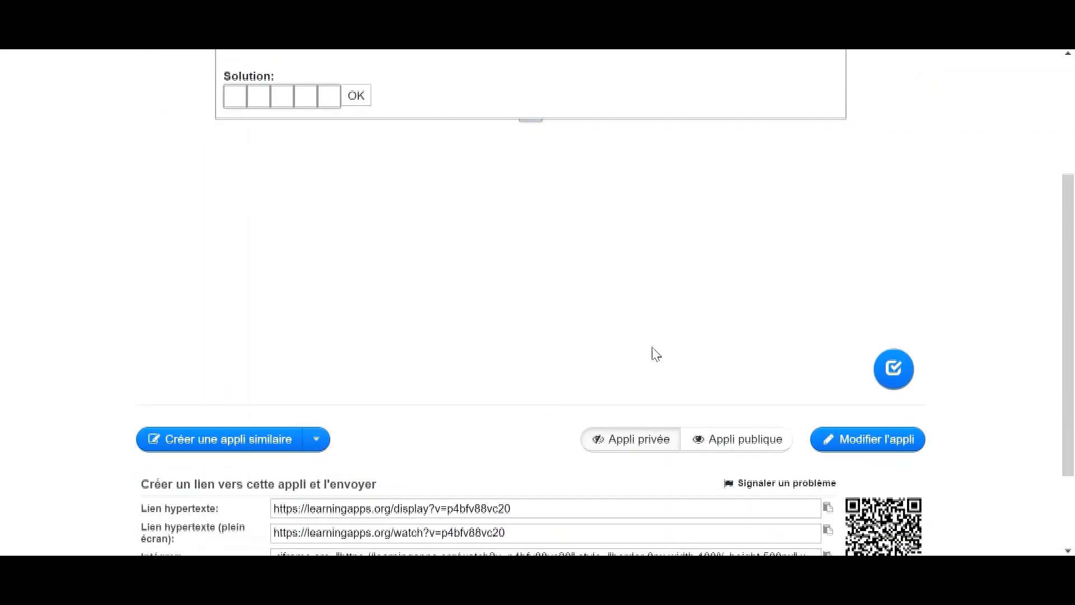
- Review the saved crossword's visibility options, sharing links, embed code and QR code beneath the app
scroll(997, 301, down, 2)
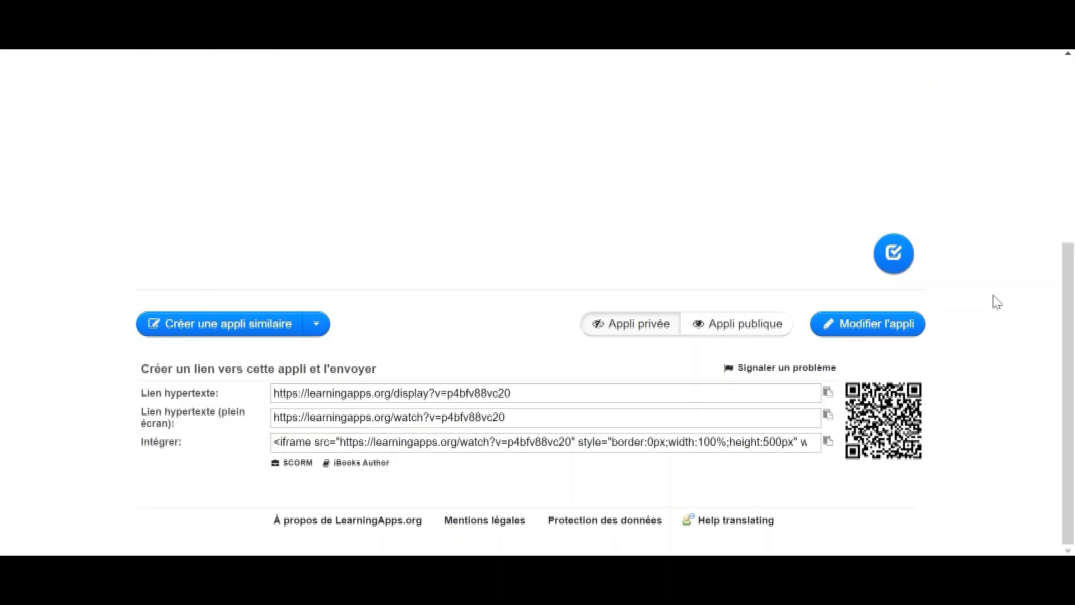
scroll(997, 301, up, 2)
scroll(996, 302, down, 2)
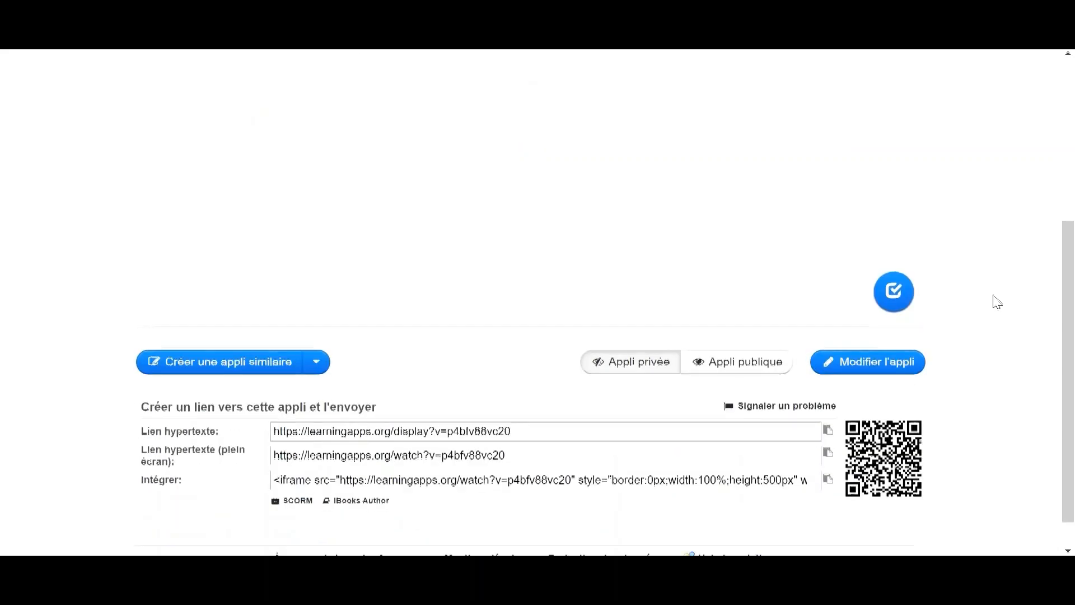
scroll(975, 330, up, 3)
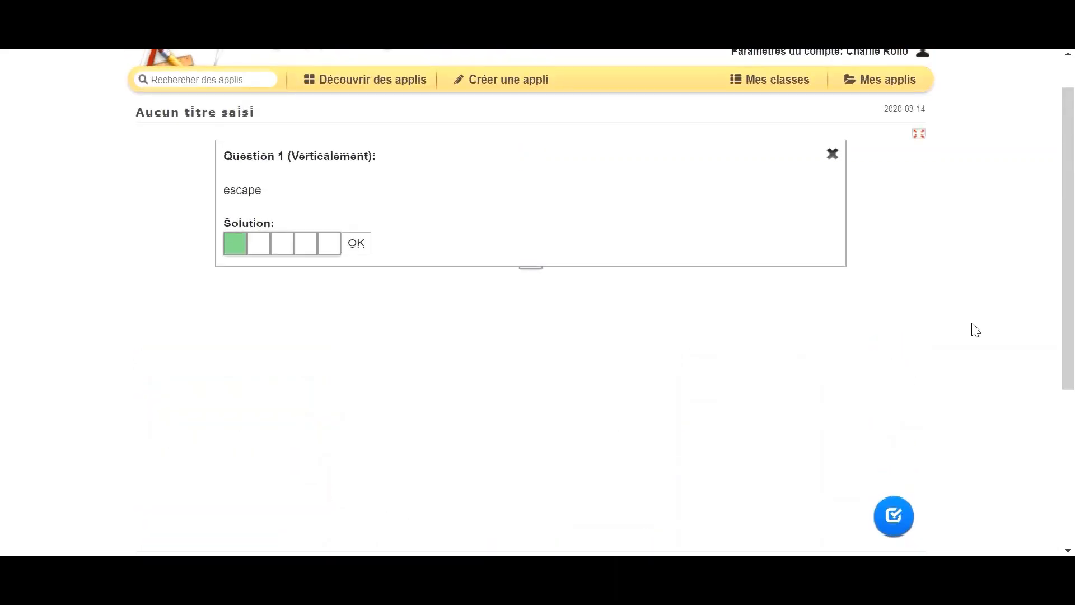
scroll(973, 330, down, 3)
scroll(440, 327, down, 1)
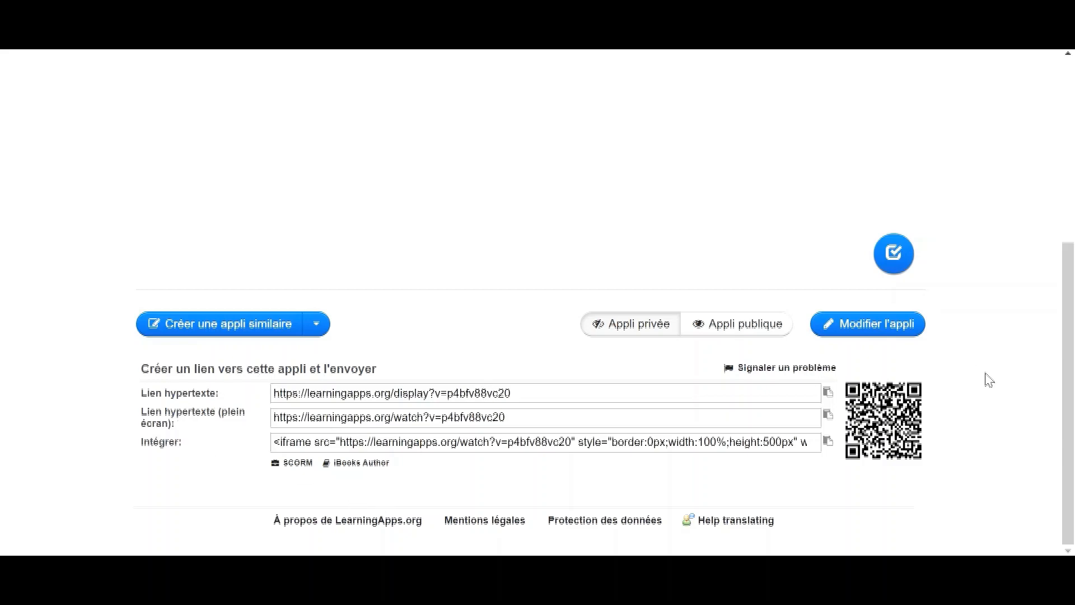
scroll(988, 380, up, 5)
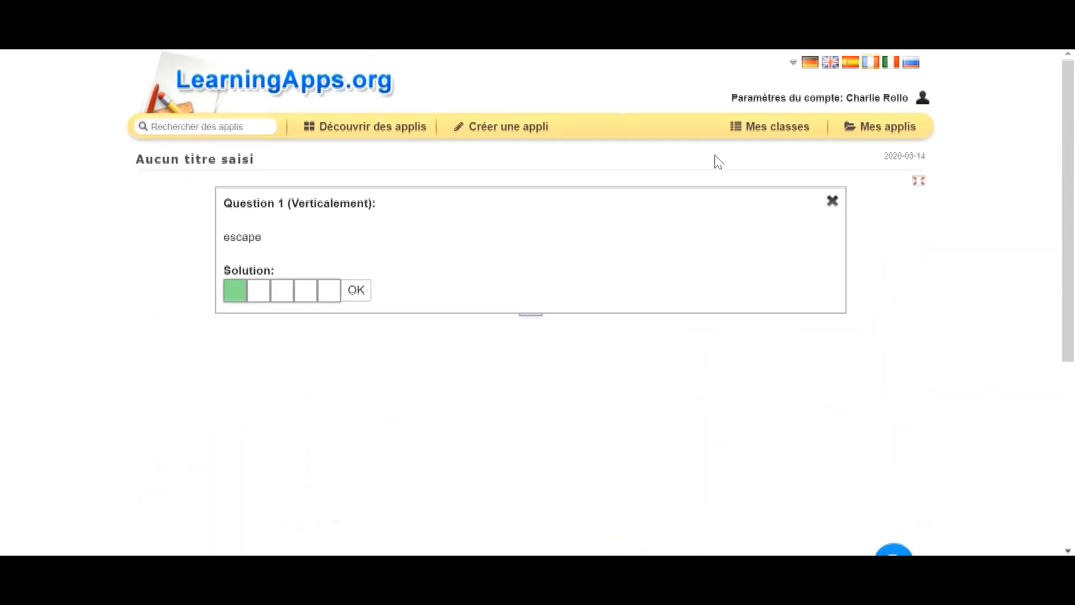
- Open the app creation page and look through the available templates
click(500, 125)
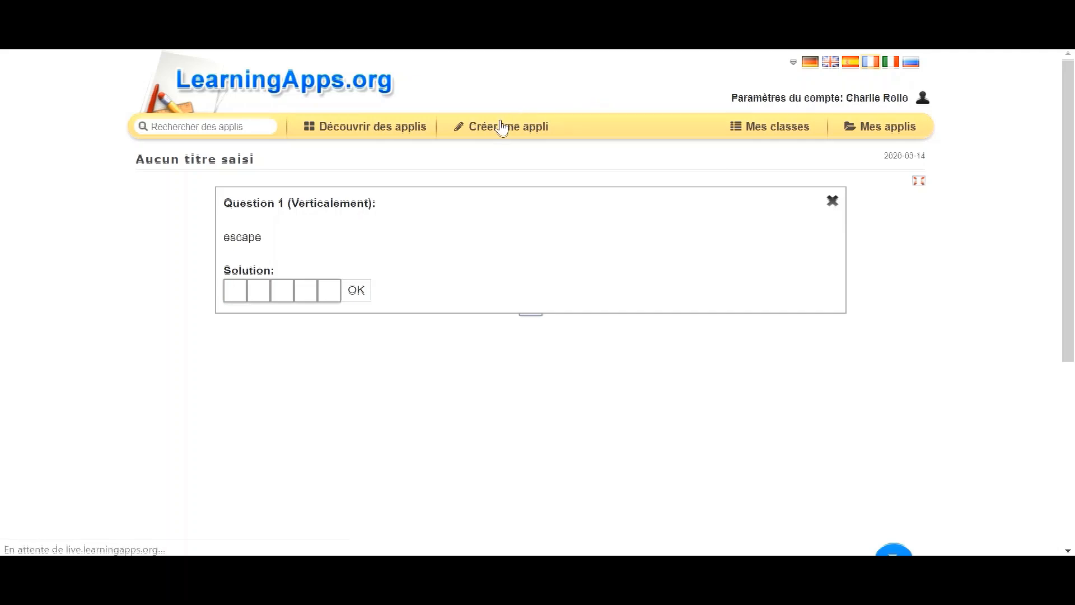
scroll(1017, 291, down, 3)
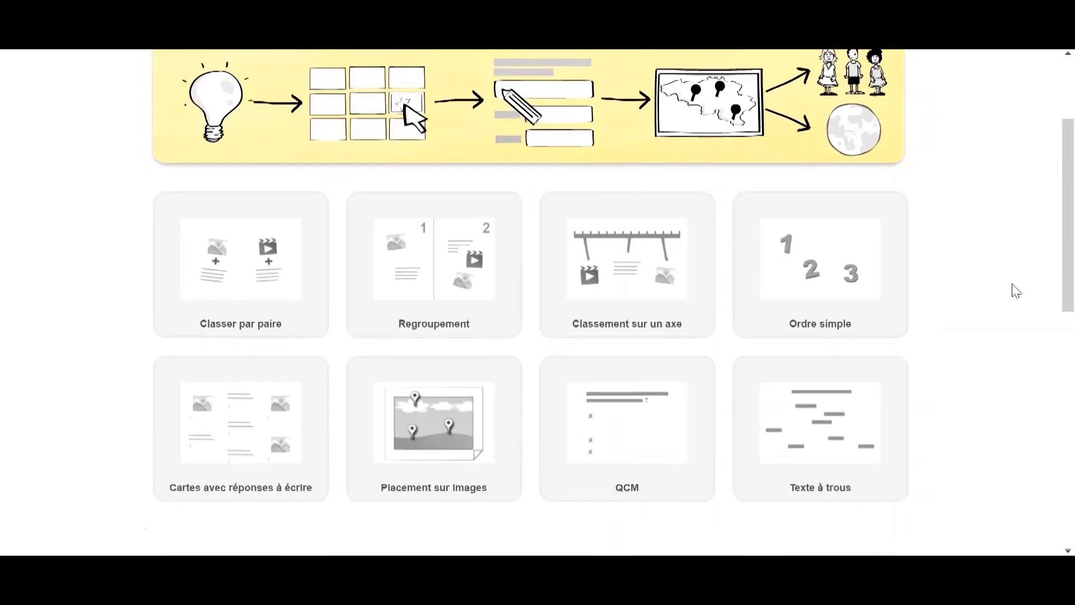
scroll(3, 246, down, 6)
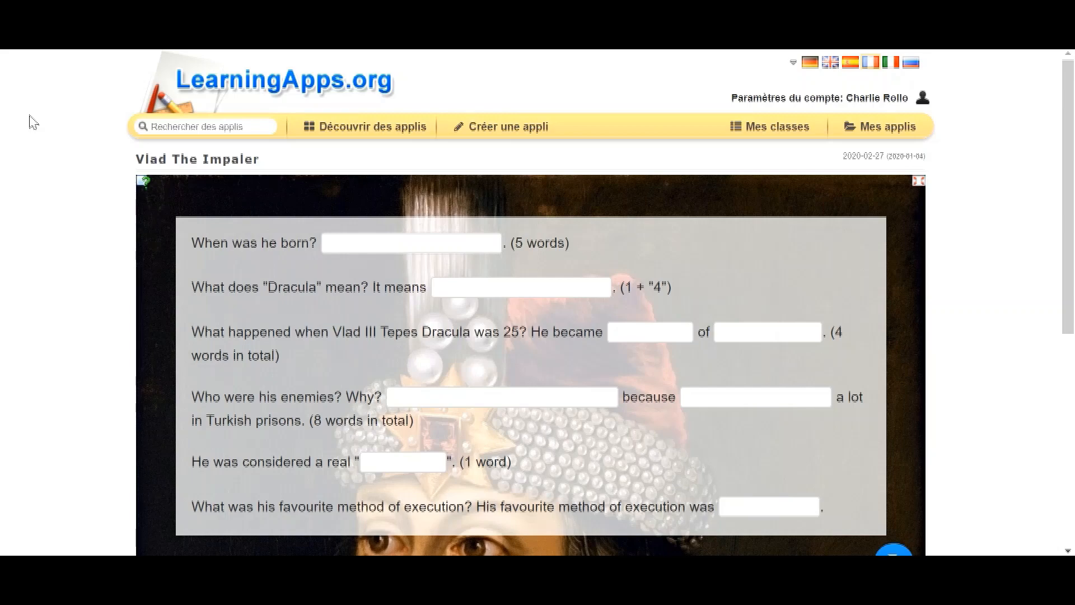
- Look over the "Vlad The Impaler" app and copy its "Intégrer" iframe code
scroll(32, 121, down, 2)
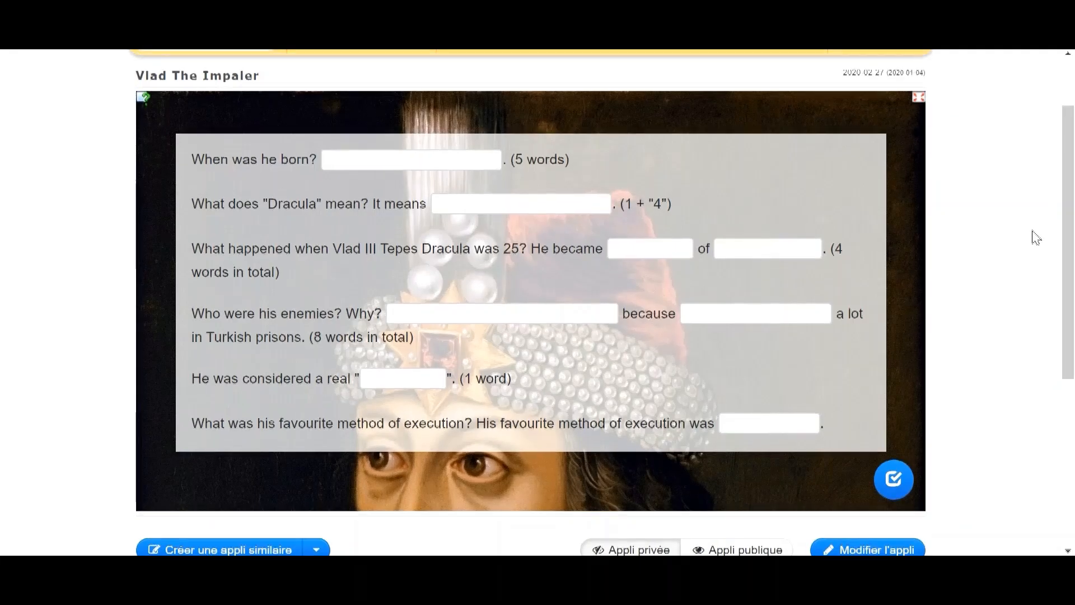
scroll(1036, 238, up, 1)
scroll(1036, 238, down, 1)
scroll(1033, 300, up, 2)
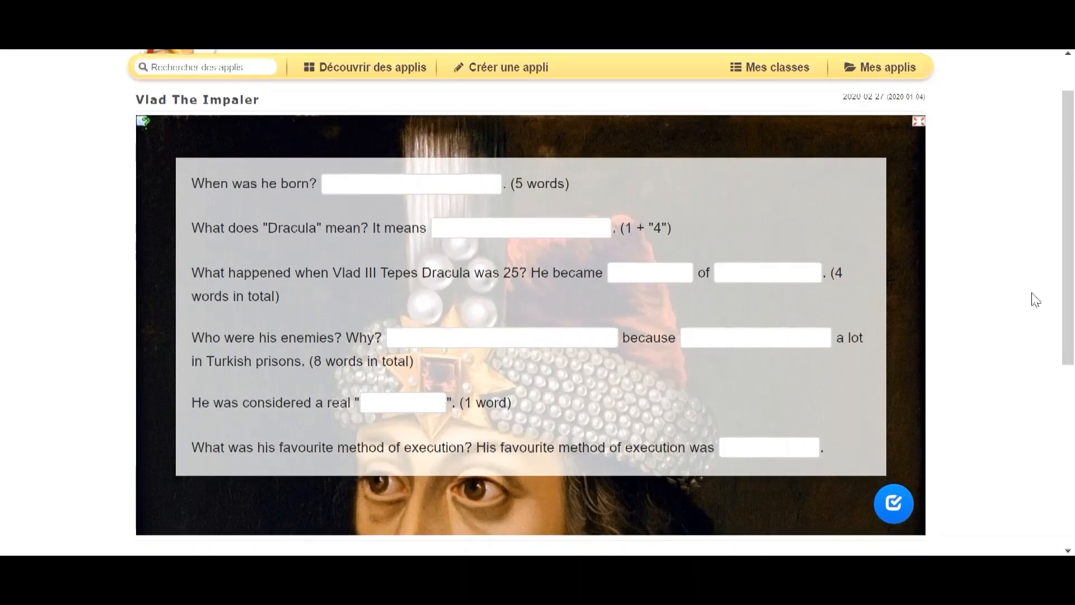
scroll(1033, 300, down, 6)
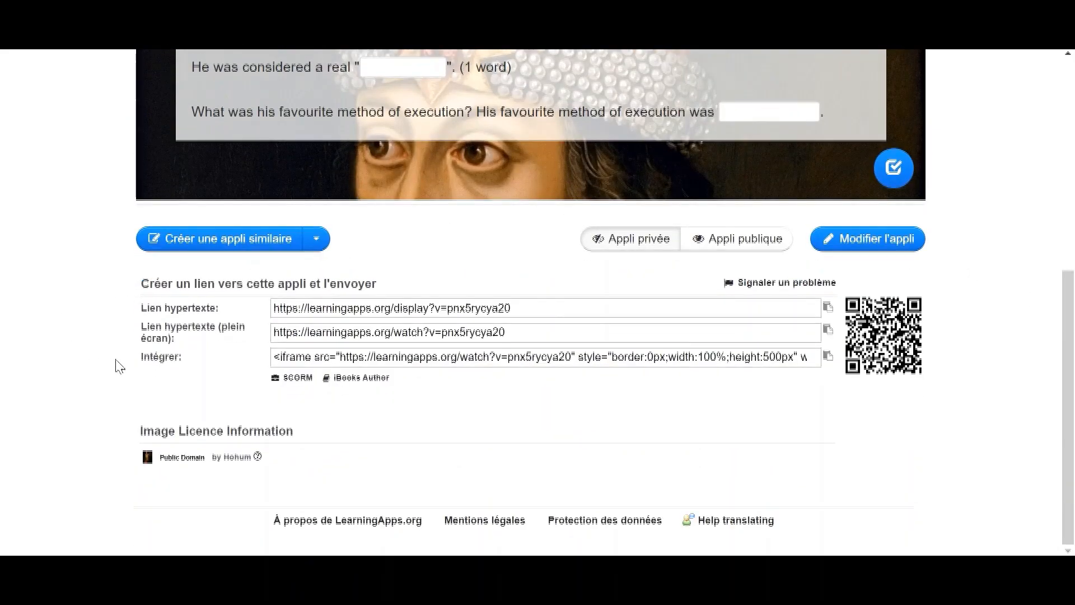
drag(119, 363, 180, 365)
click(171, 363)
click(300, 365)
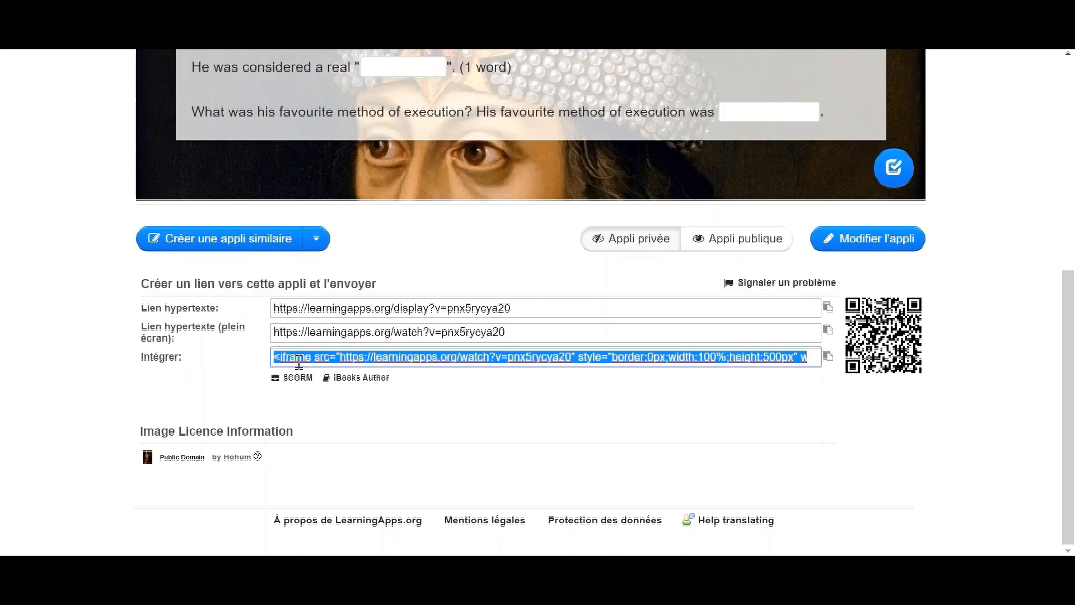
right_click(299, 363)
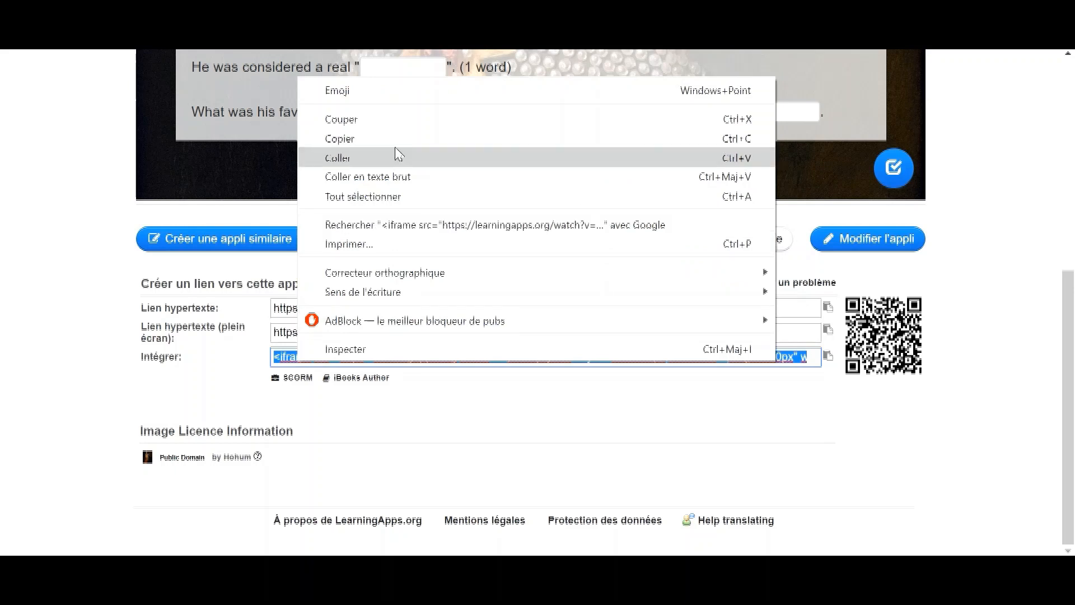
click(396, 147)
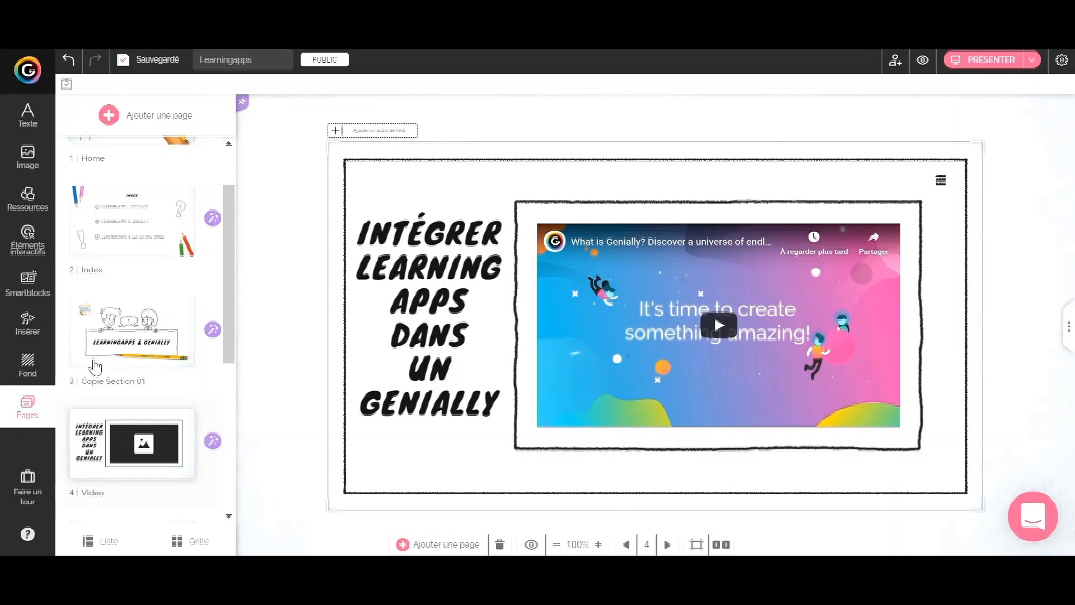
- In Genially, insert the copied LearningApps iframe code as external content on the "Intégrer Learning Apps dans un Genially" page
click(25, 331)
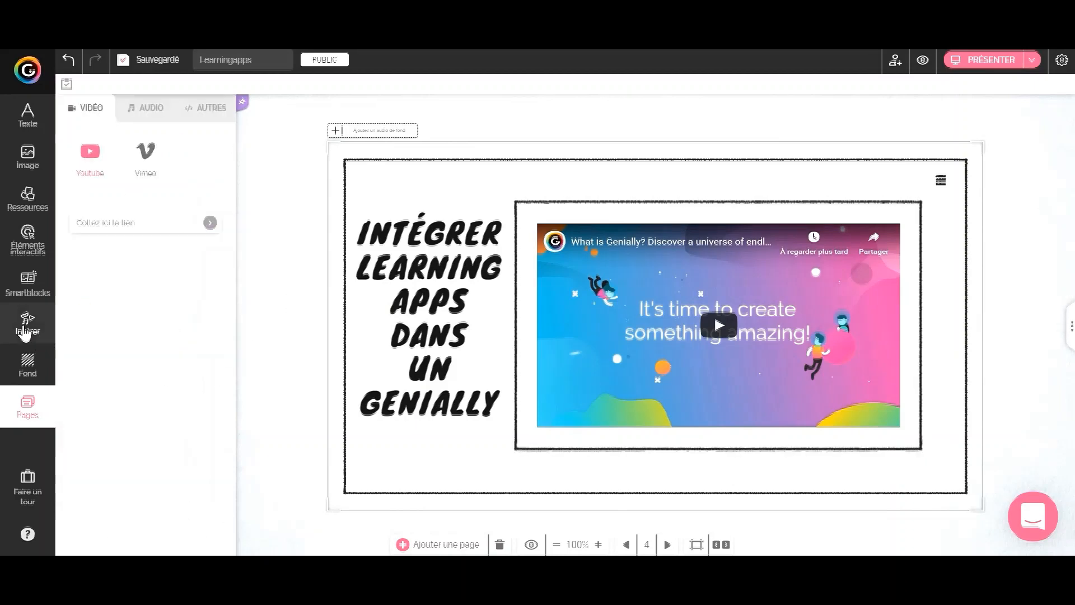
click(204, 108)
click(146, 180)
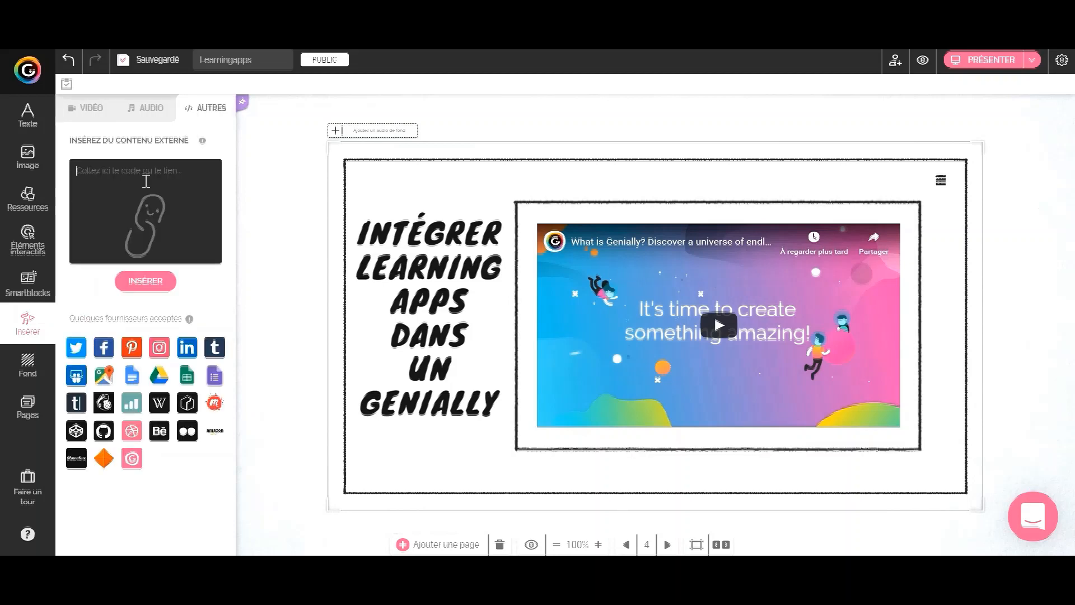
right_click(146, 181)
click(199, 308)
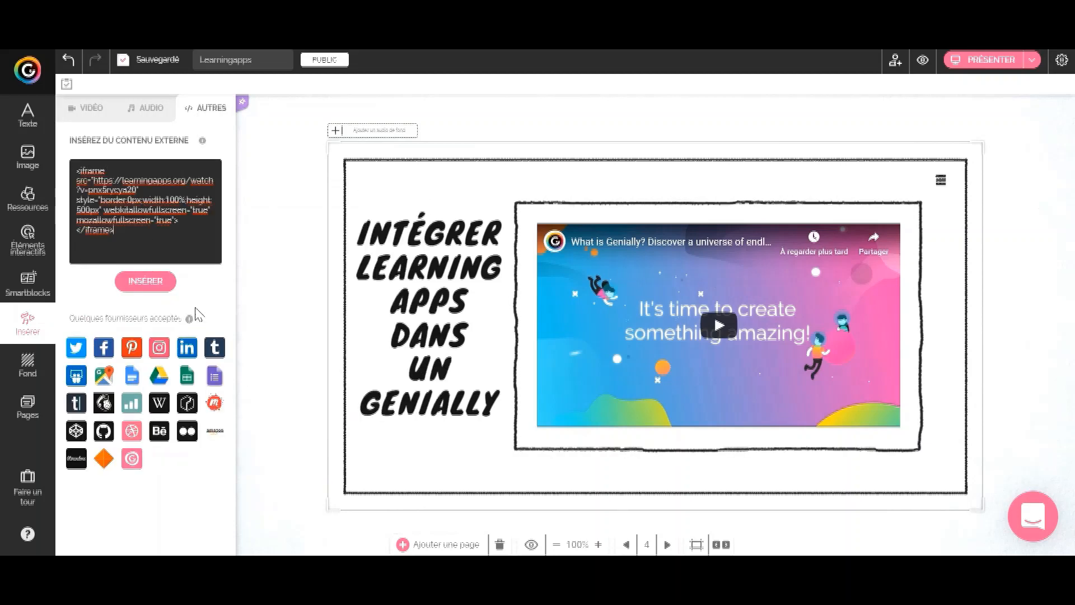
click(142, 283)
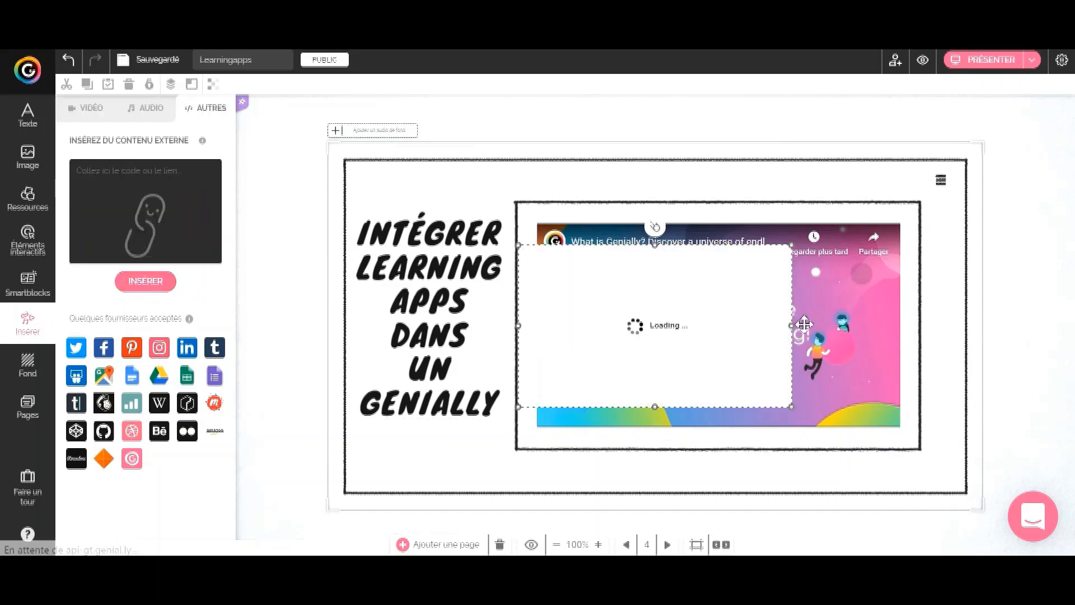
- Delete the placeholder video, then move and enlarge the embedded LearningApps activity to fill the sketched frame
click(860, 313)
key(Delete)
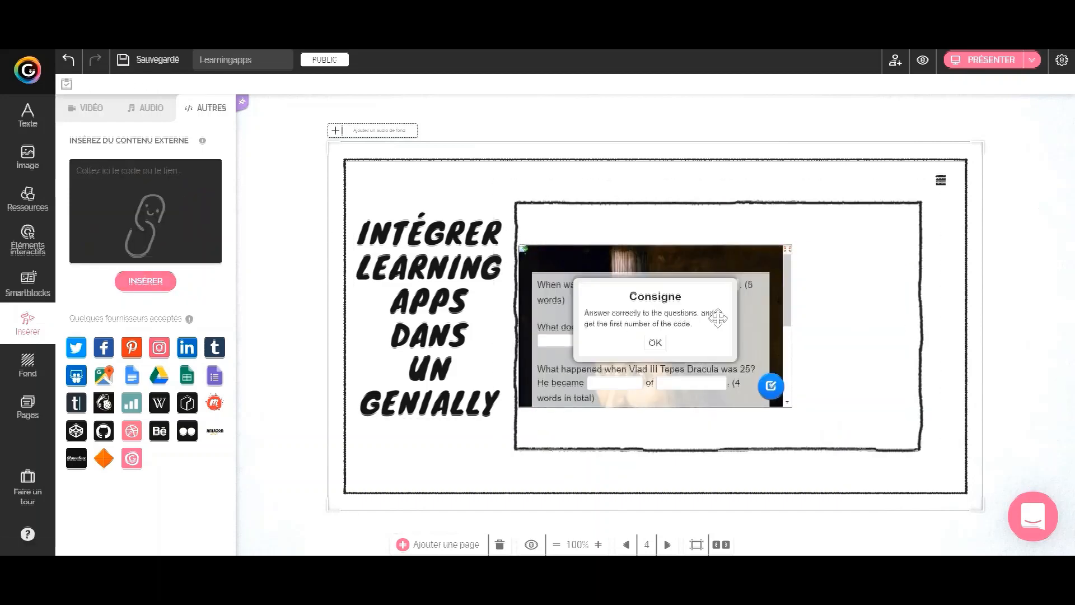
drag(718, 318, 726, 277)
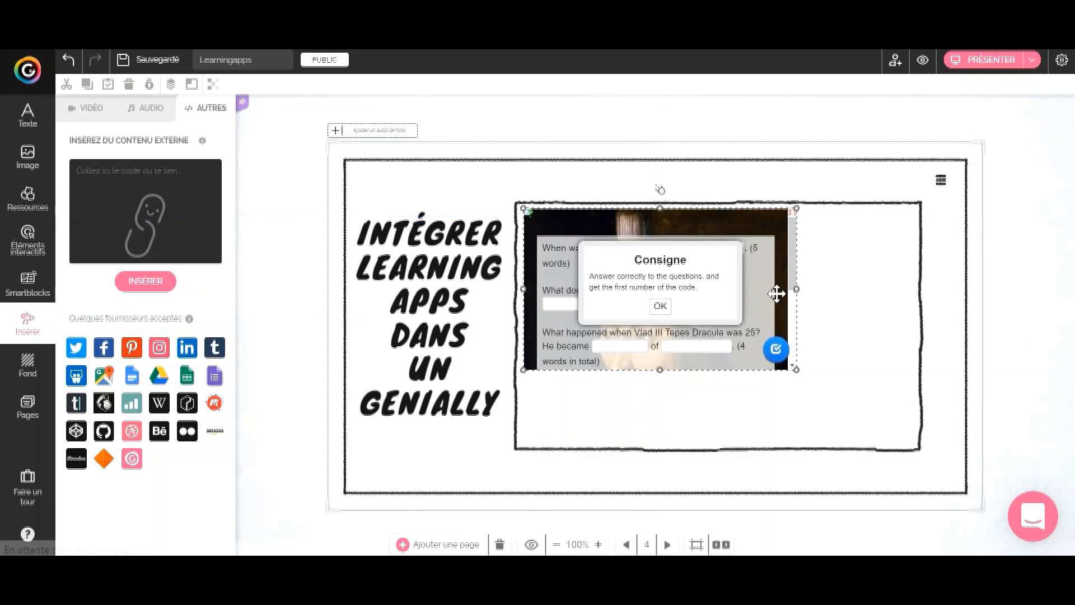
drag(797, 288, 915, 287)
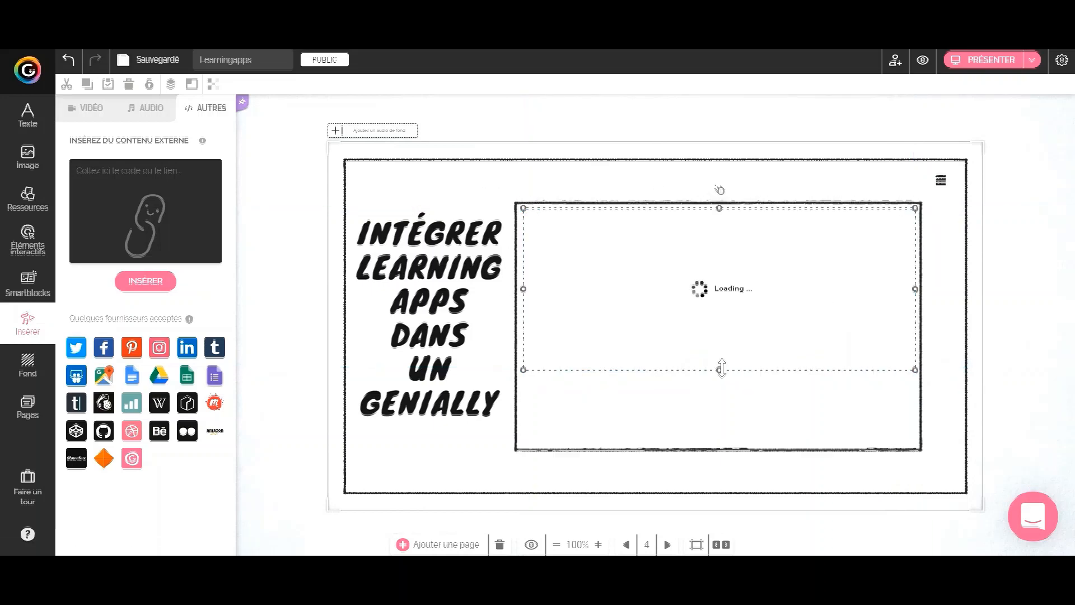
drag(719, 369, 719, 443)
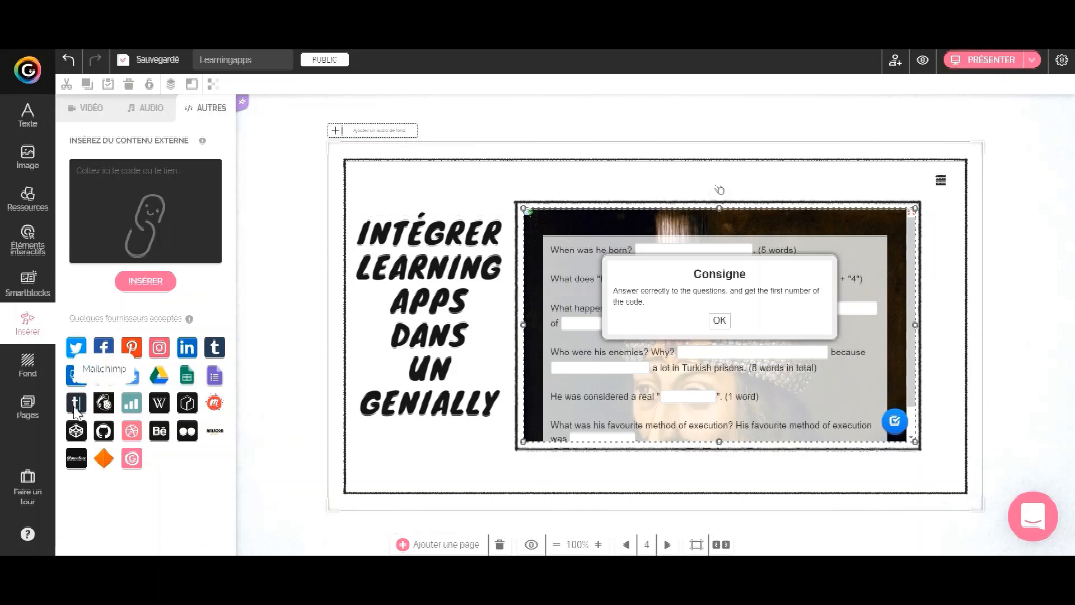
- Add a "Titre 1" text reading "Cliquez ici" at 36 px, bold, with a narrowed text box placed above the activity frame
click(23, 409)
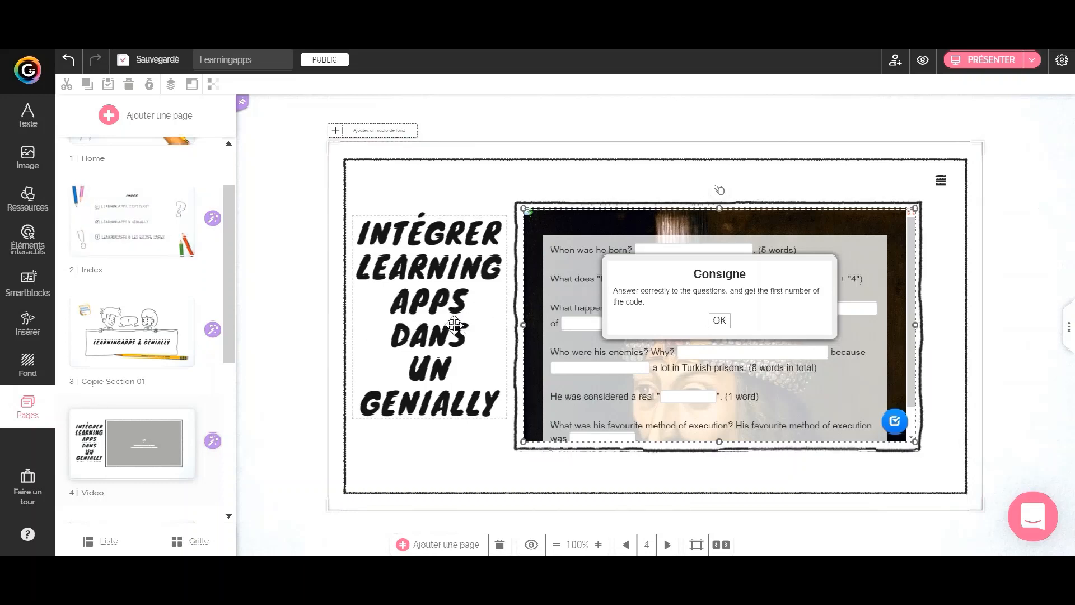
click(27, 115)
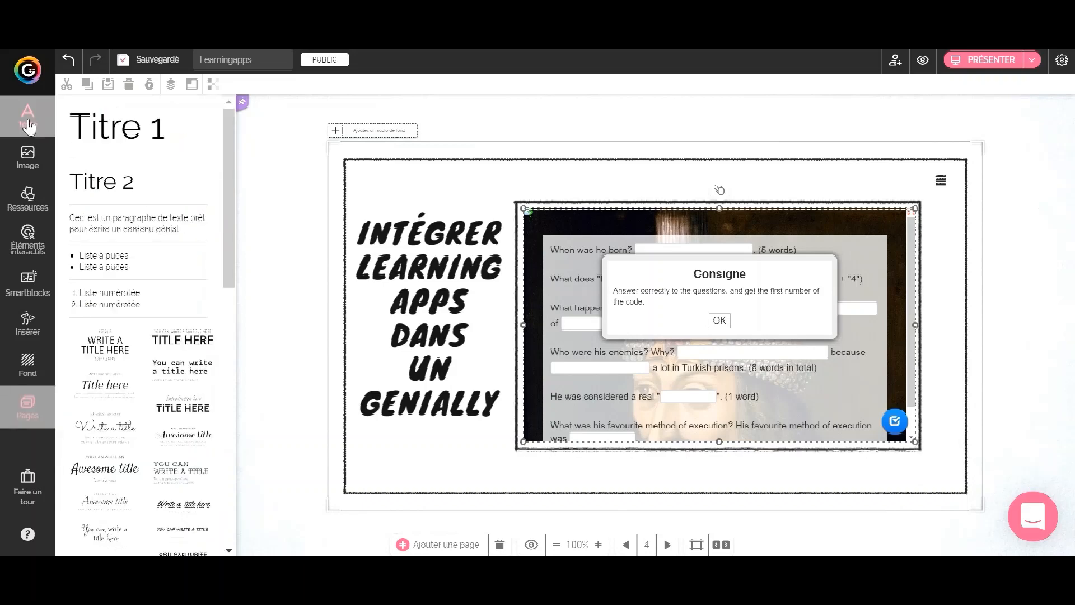
click(119, 144)
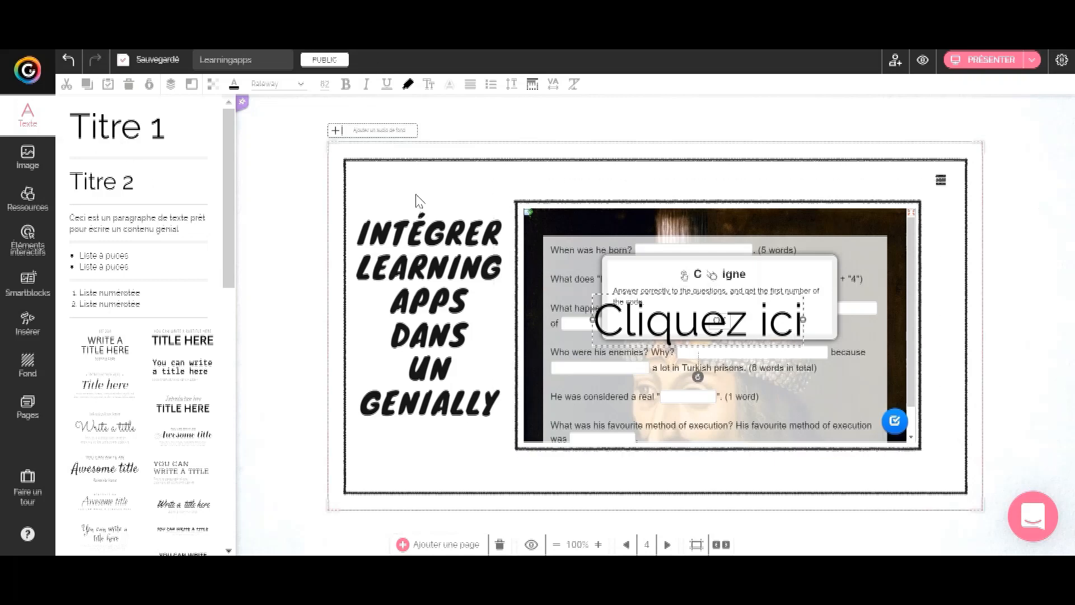
click(326, 83)
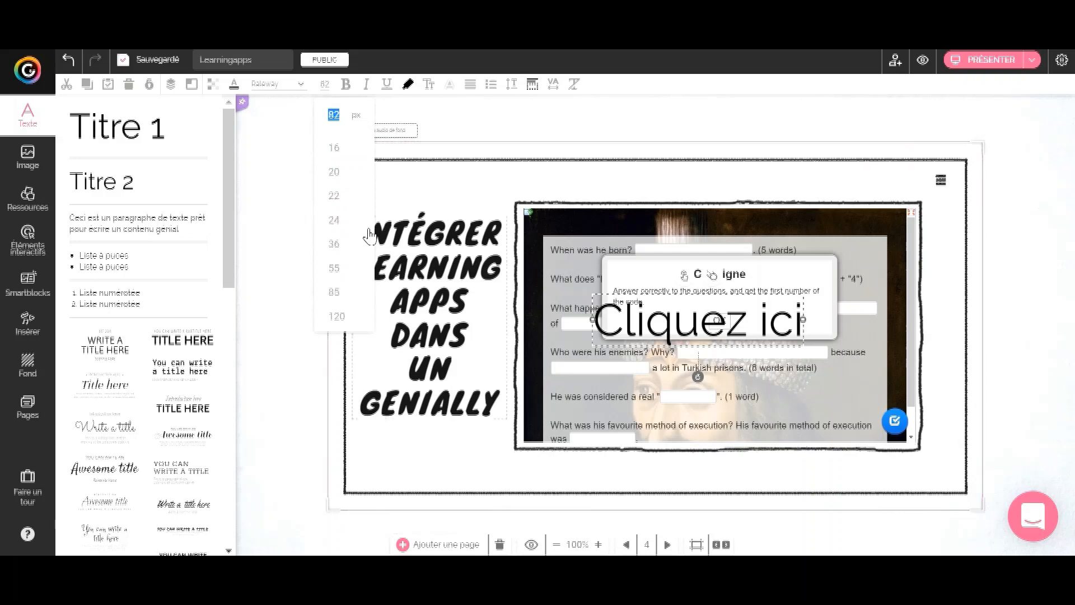
click(359, 238)
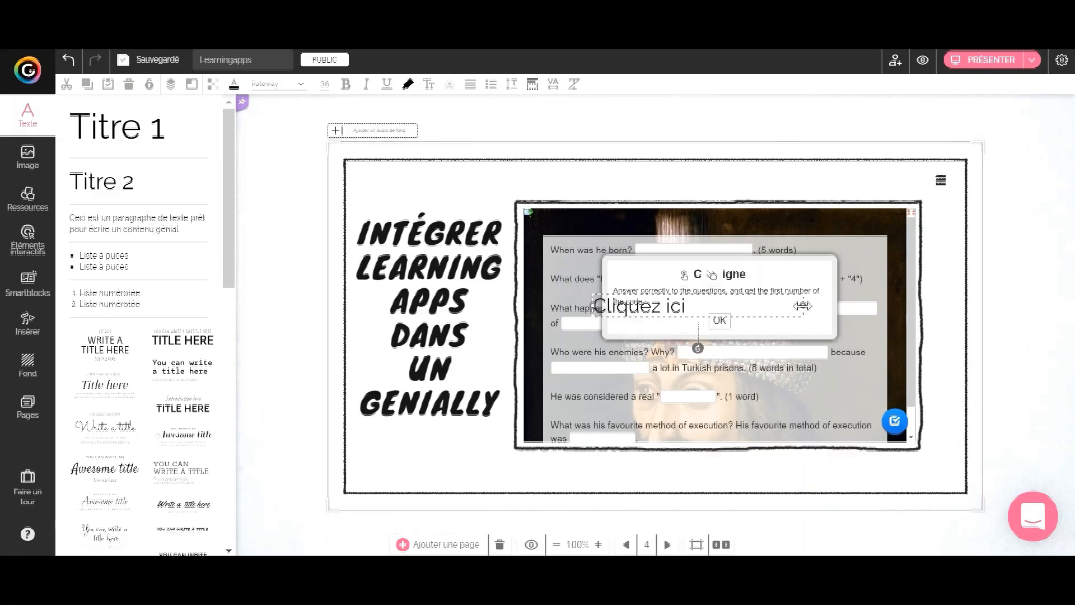
drag(803, 305, 695, 306)
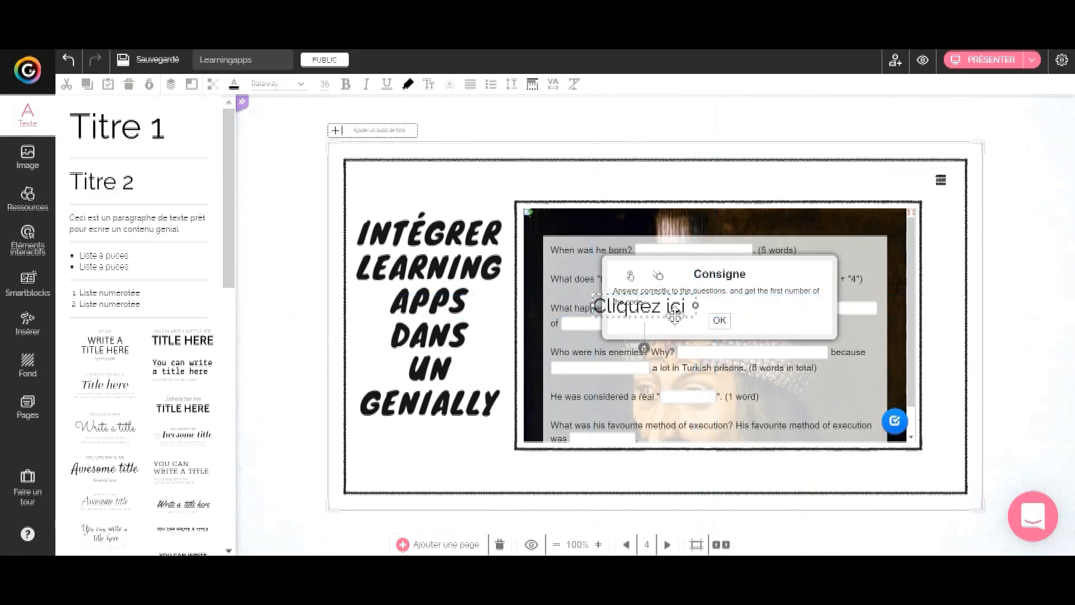
drag(702, 235, 688, 190)
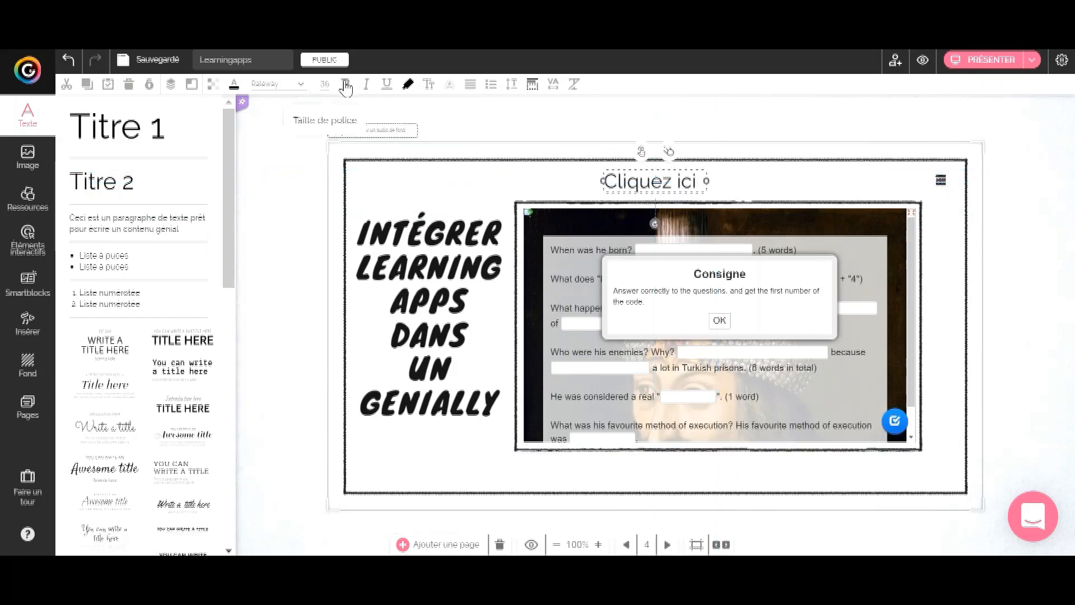
click(347, 84)
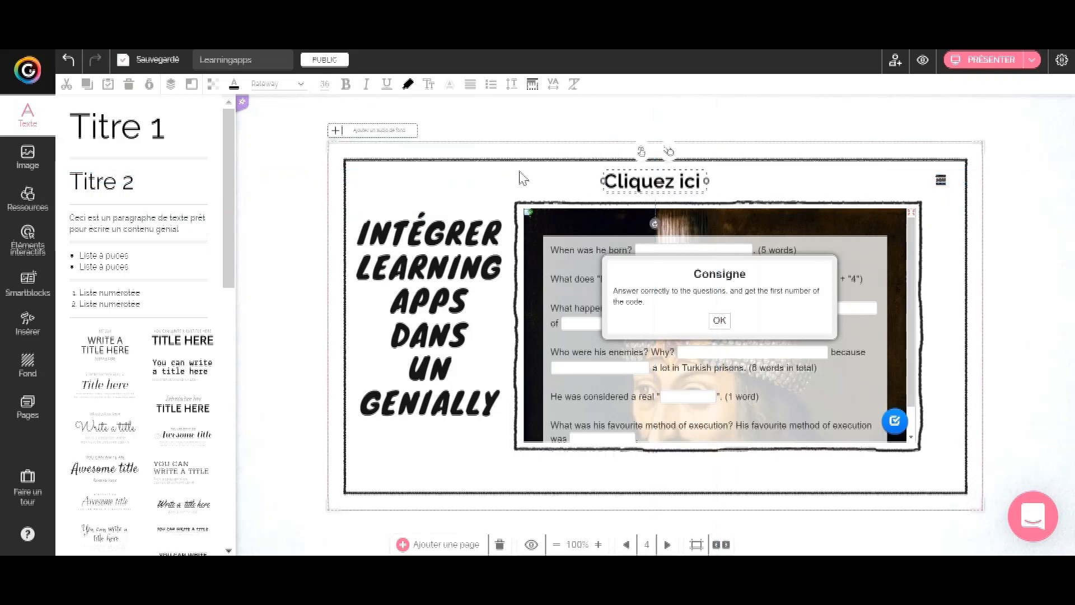
- Give the "Cliquez ici" text a "Fenêtre" interactivity, size Grande, holding the copied LearningApps iframe in code view, and save it
click(642, 153)
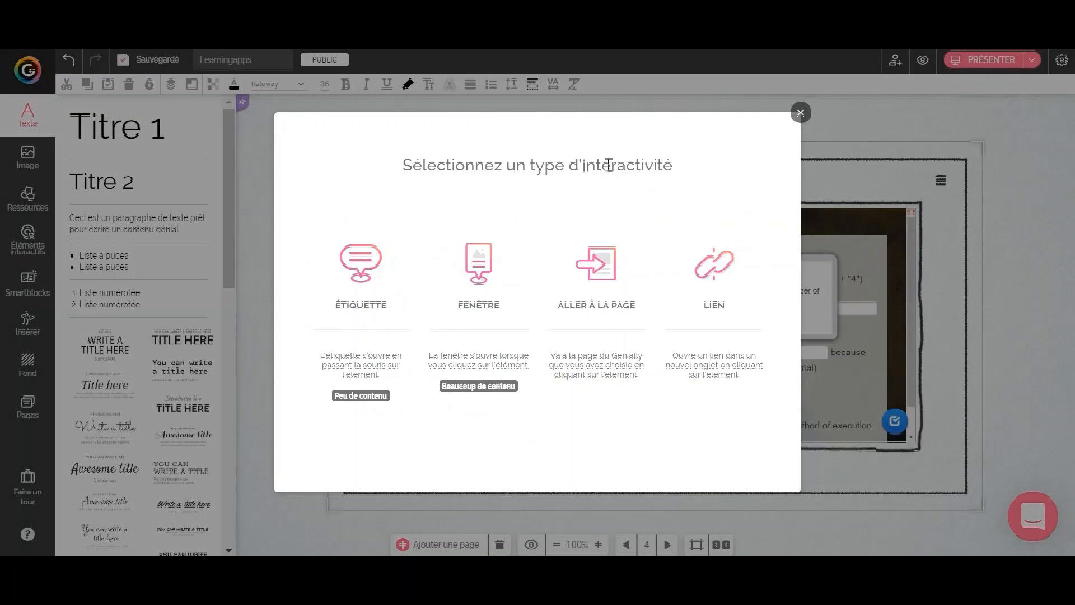
click(466, 273)
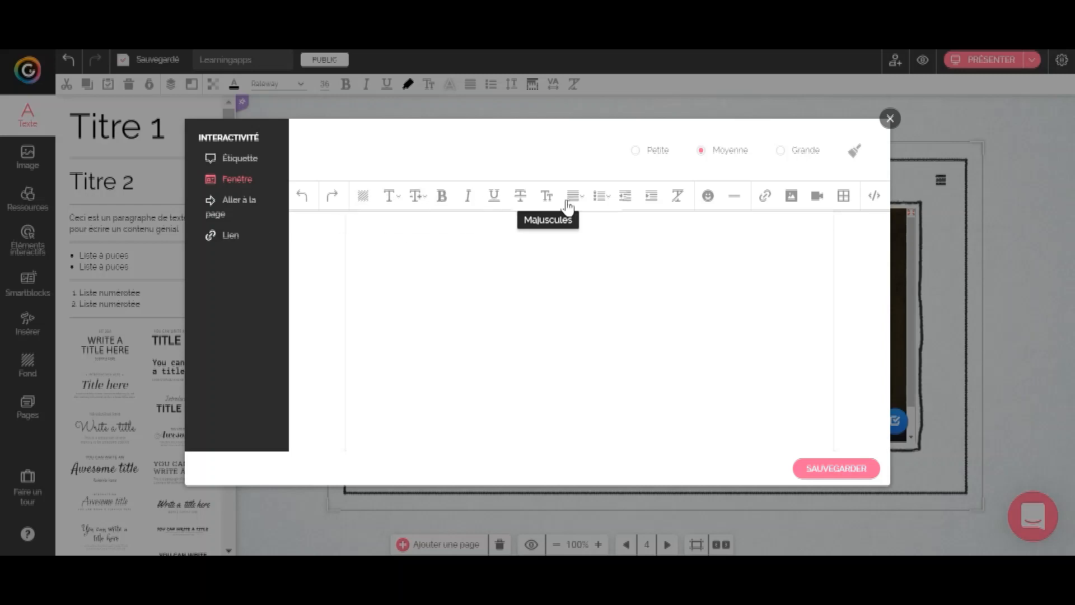
click(873, 205)
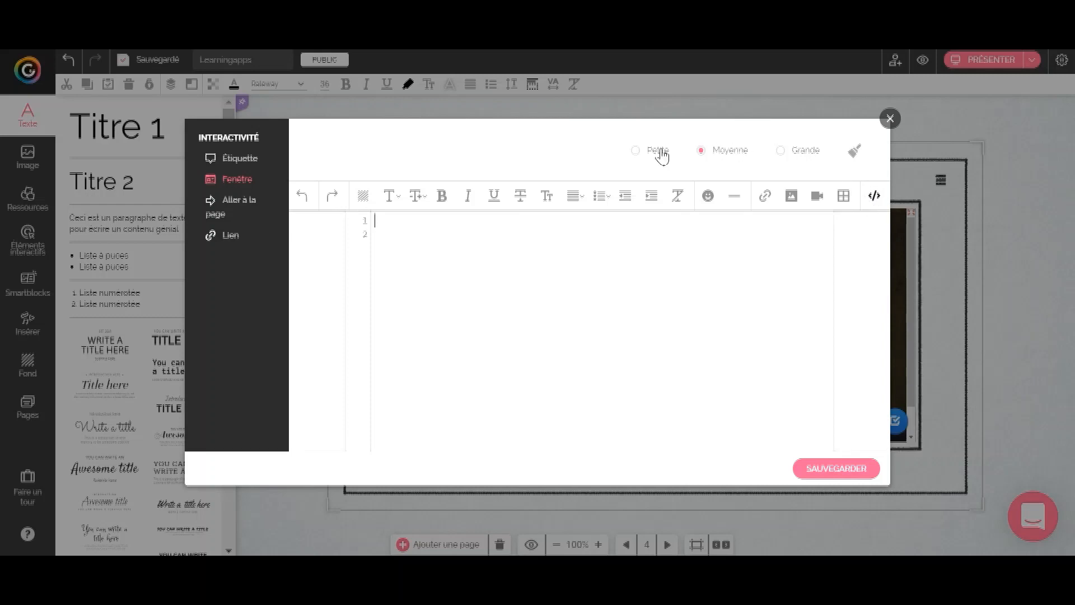
click(807, 152)
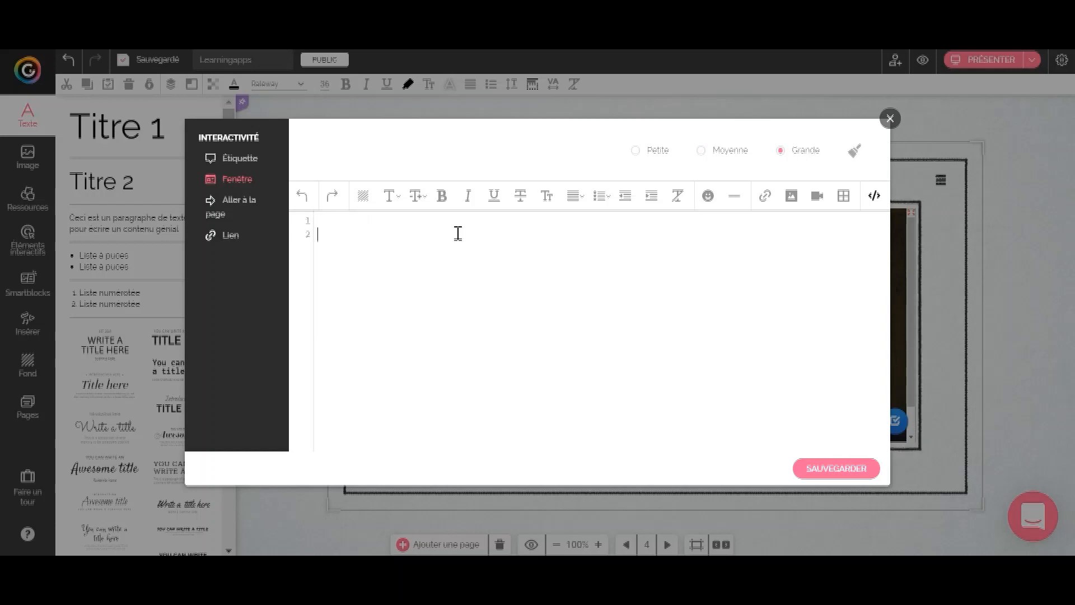
key(BackSpace)
right_click(420, 247)
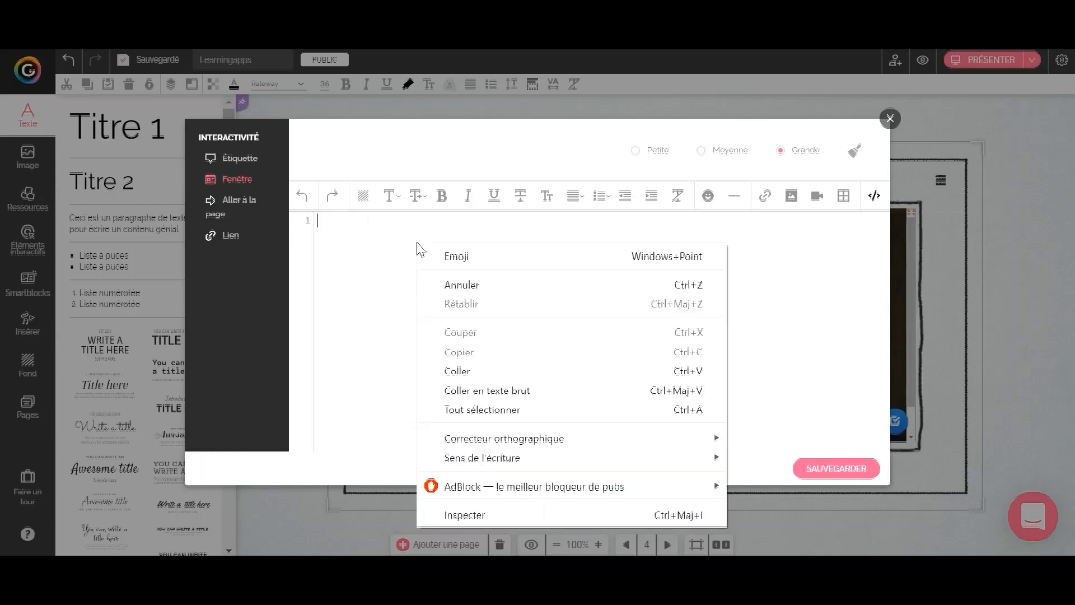
click(456, 371)
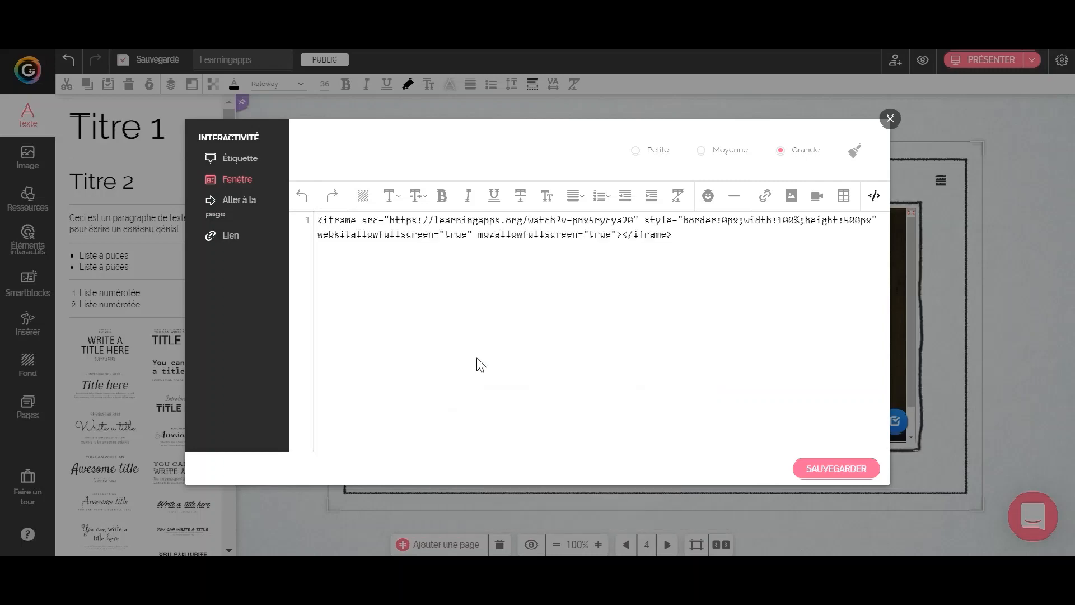
click(826, 472)
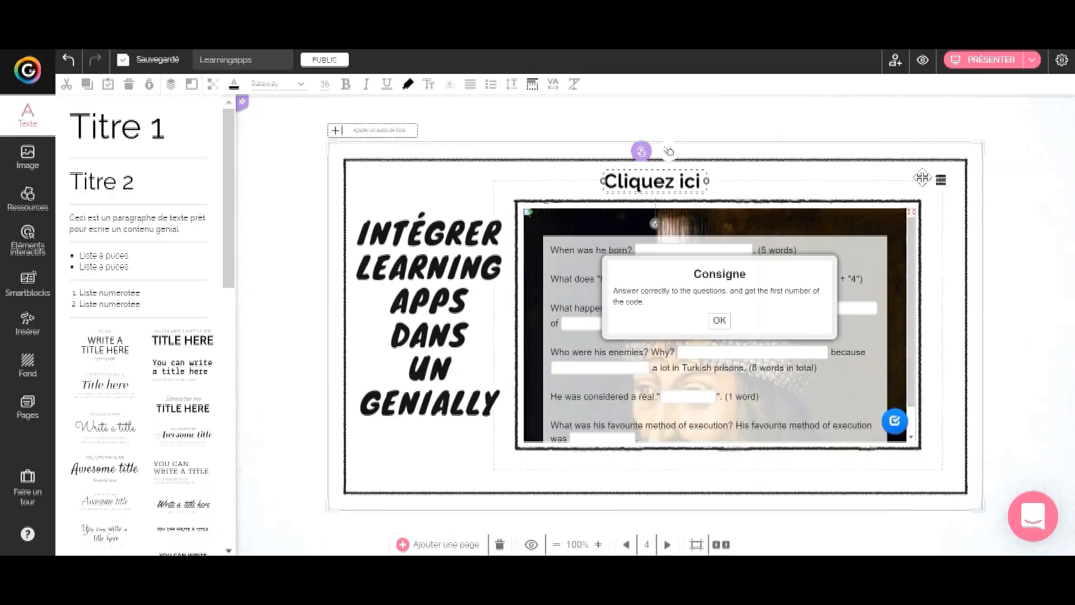
- Preview the page and test the embedded activity by answering "He was born in..." to the first question
click(922, 70)
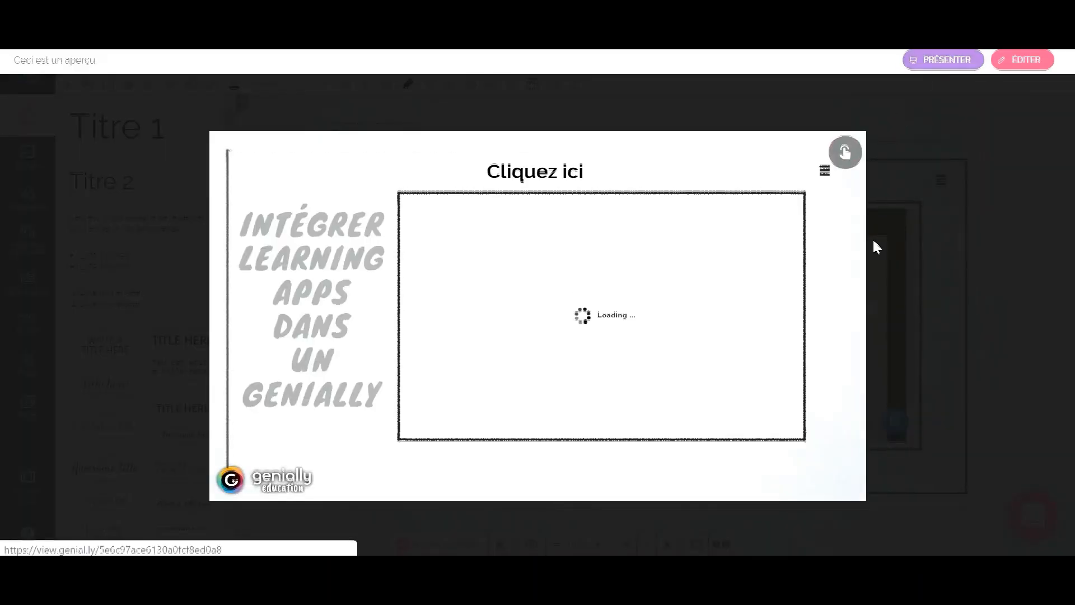
click(602, 311)
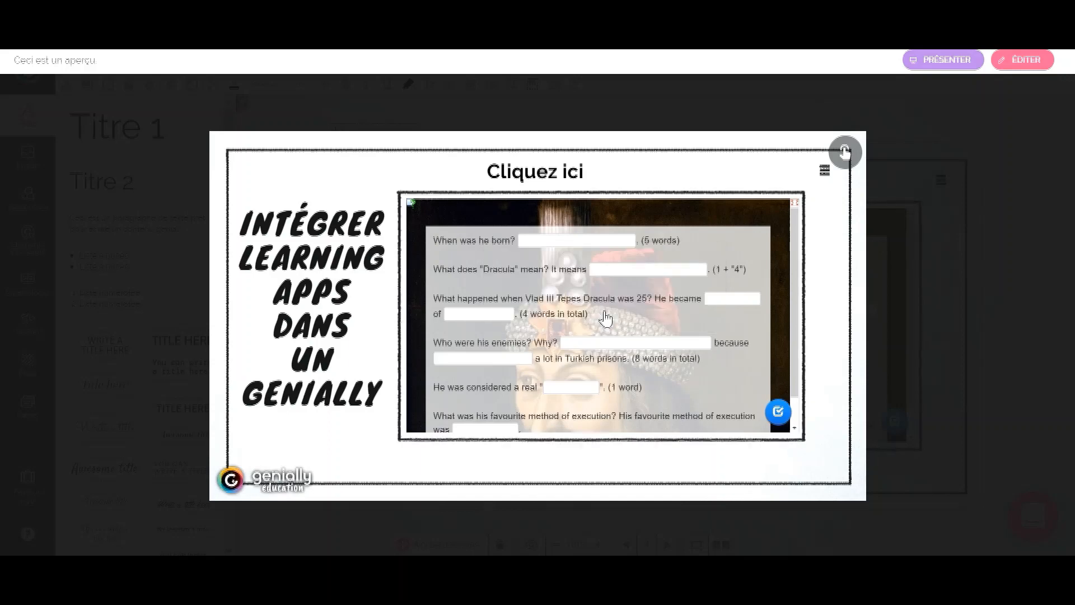
click(567, 241)
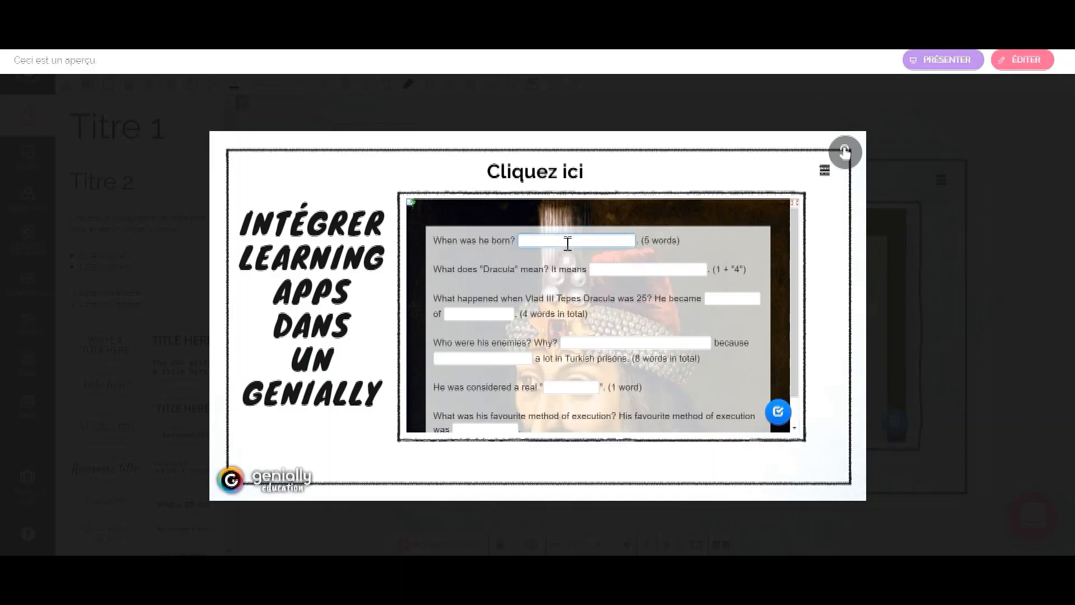
text(He was born in)
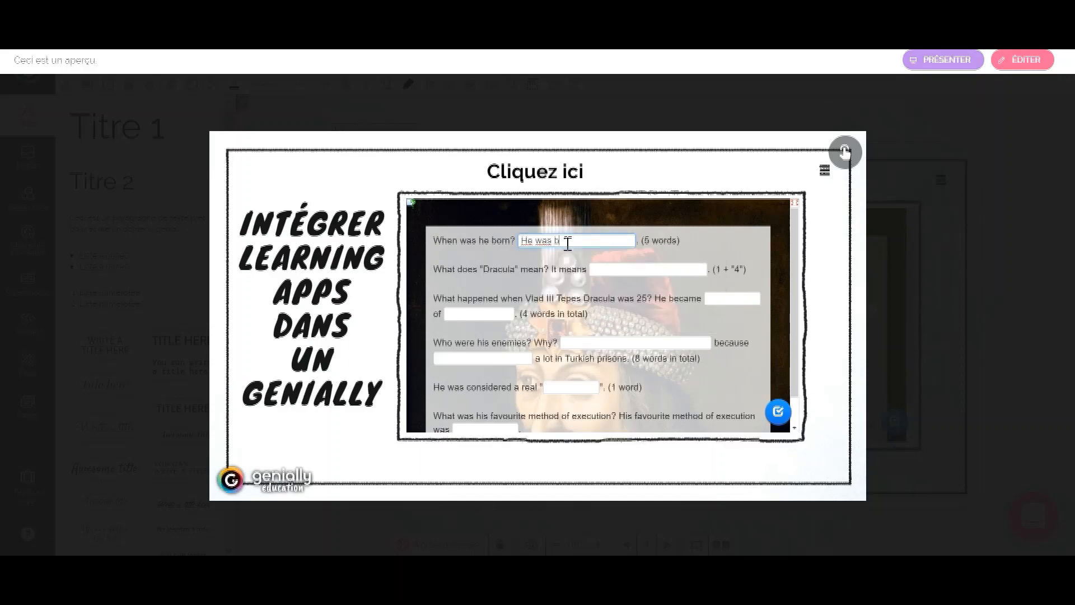
text(...)
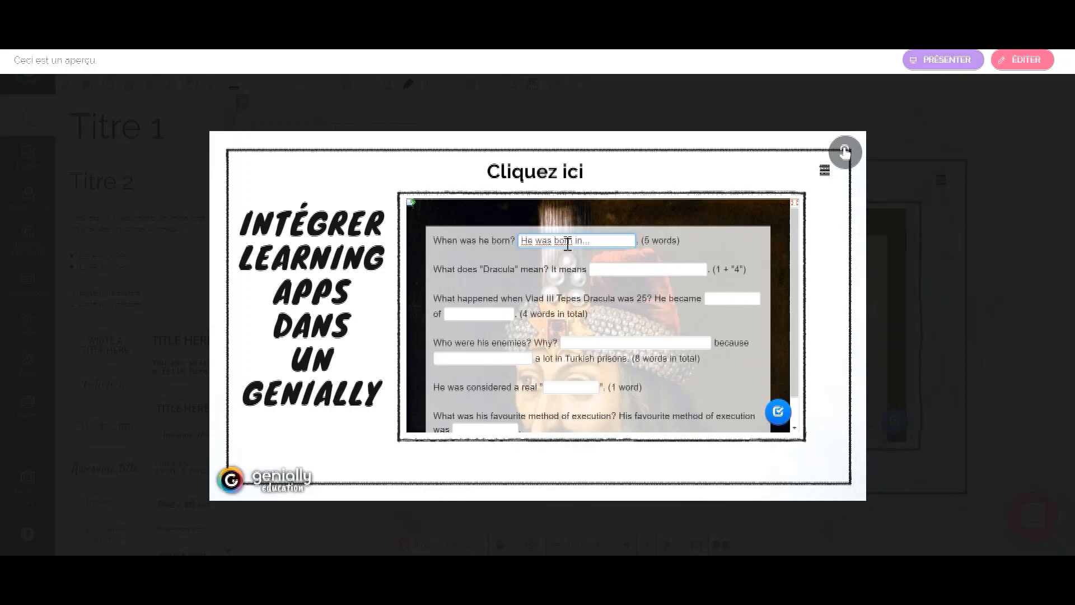
- Open the "Cliquez ici" window in the preview, dismiss the instructions, look through the questions, and return to the editor
click(563, 179)
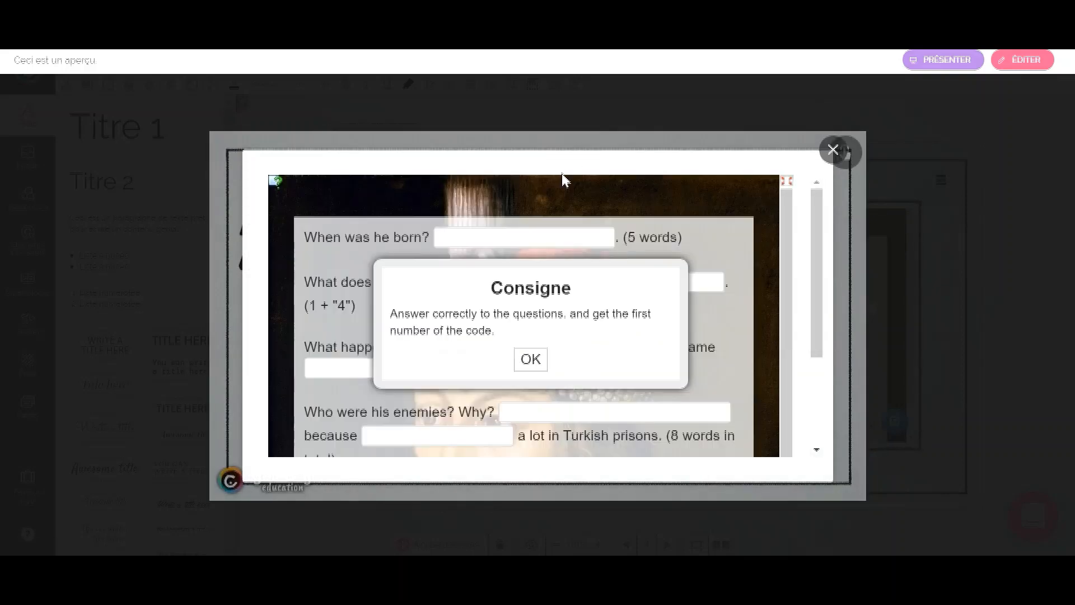
click(527, 359)
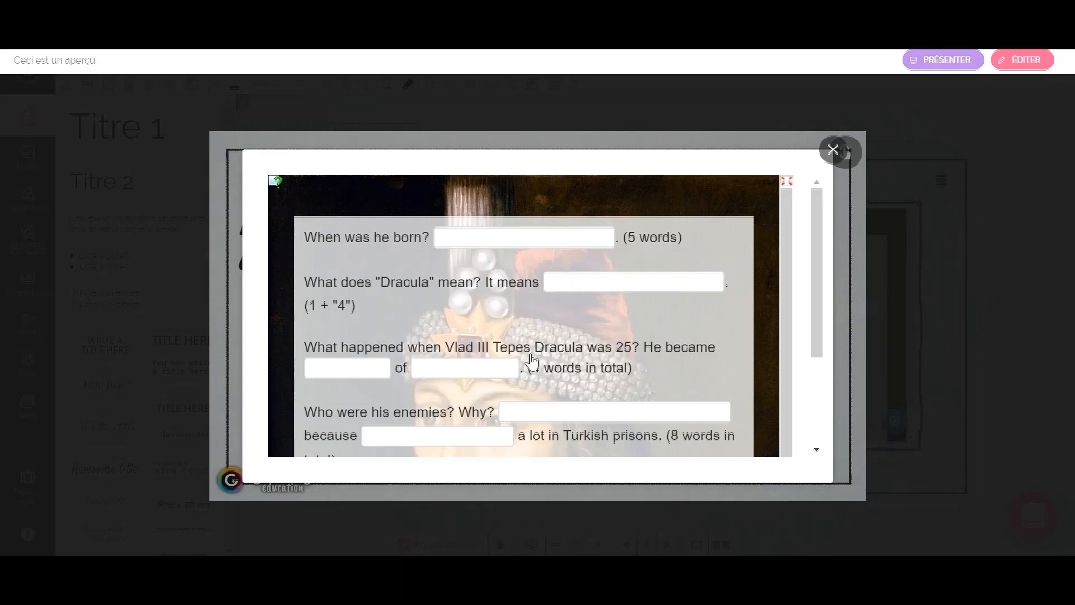
scroll(521, 241, down, 3)
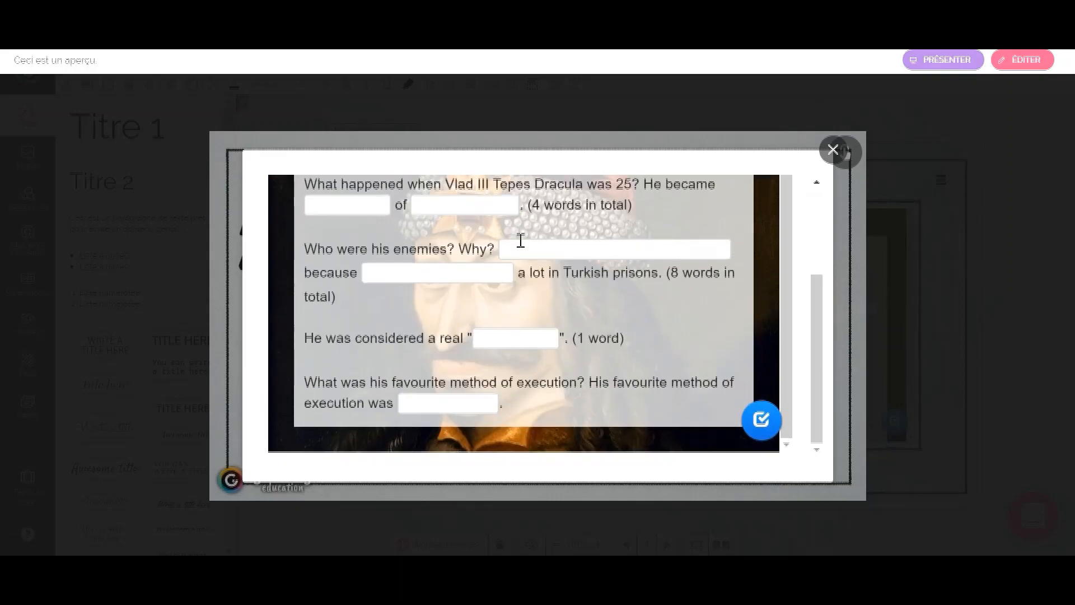
scroll(521, 241, up, 3)
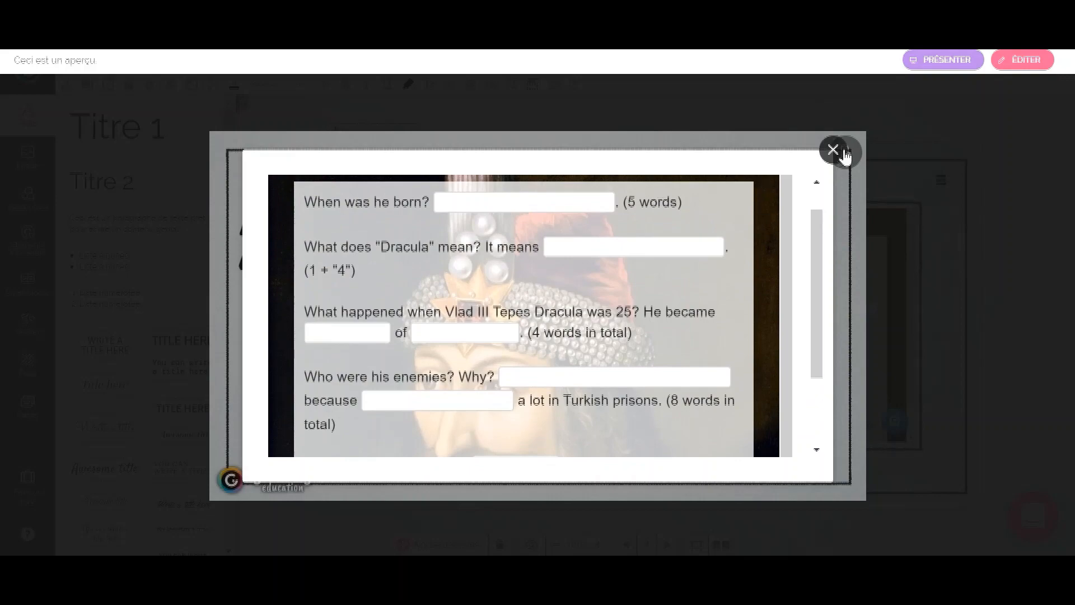
click(833, 150)
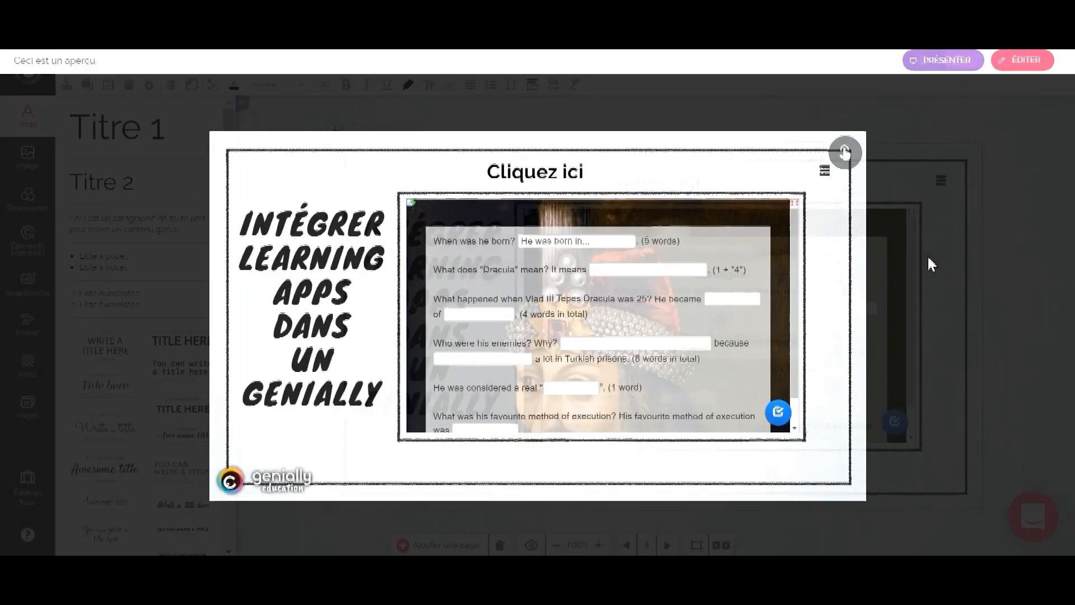
click(928, 254)
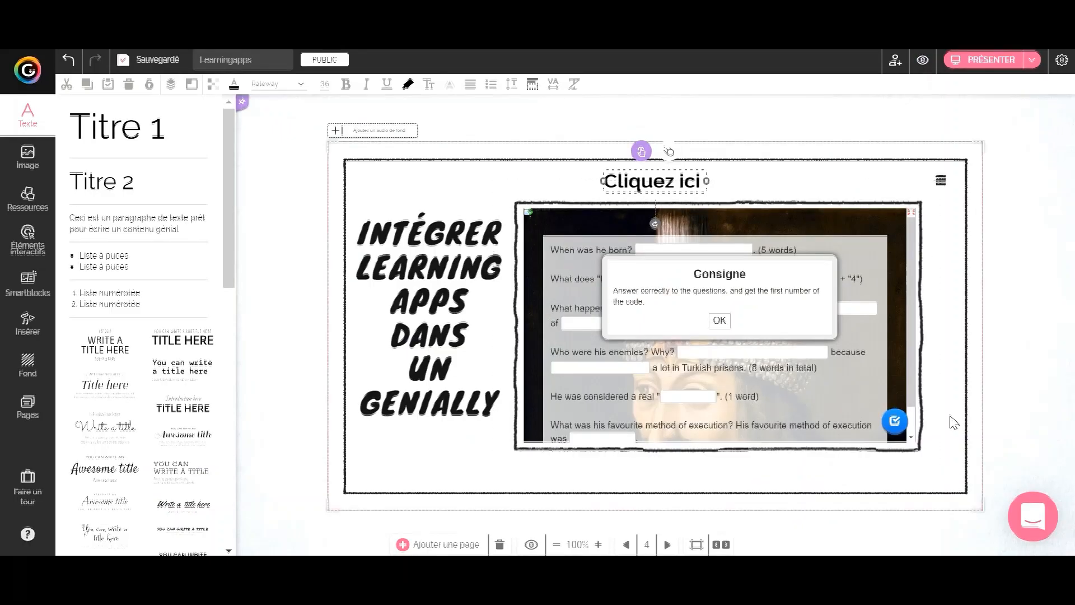
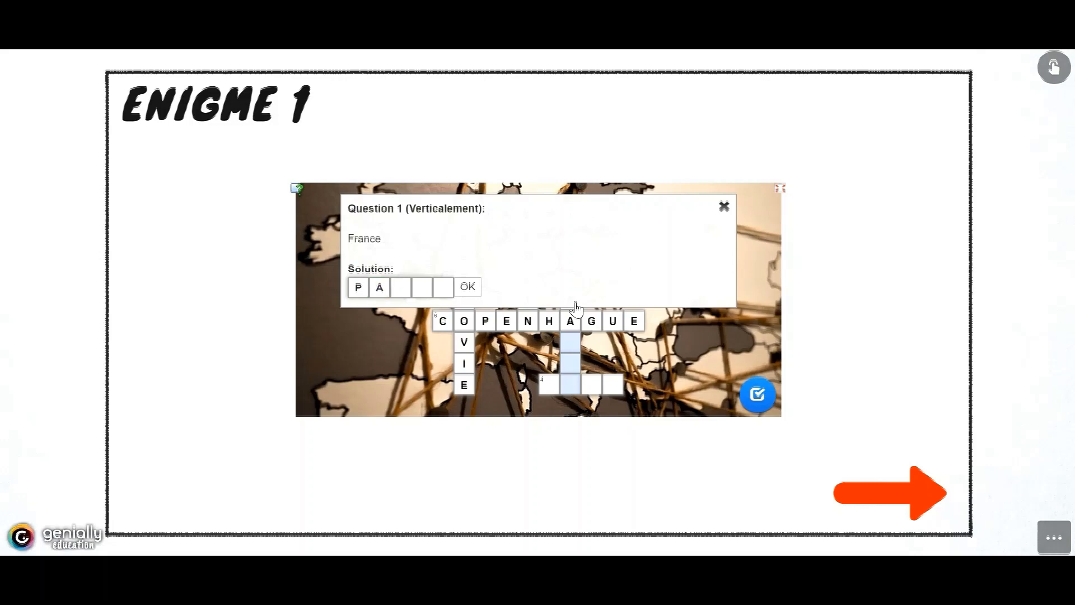
- Complete the "Enigme 1" crossword with PARIS for France and OSLO for Norvège, and check the solution
text(RIS)
click(482, 290)
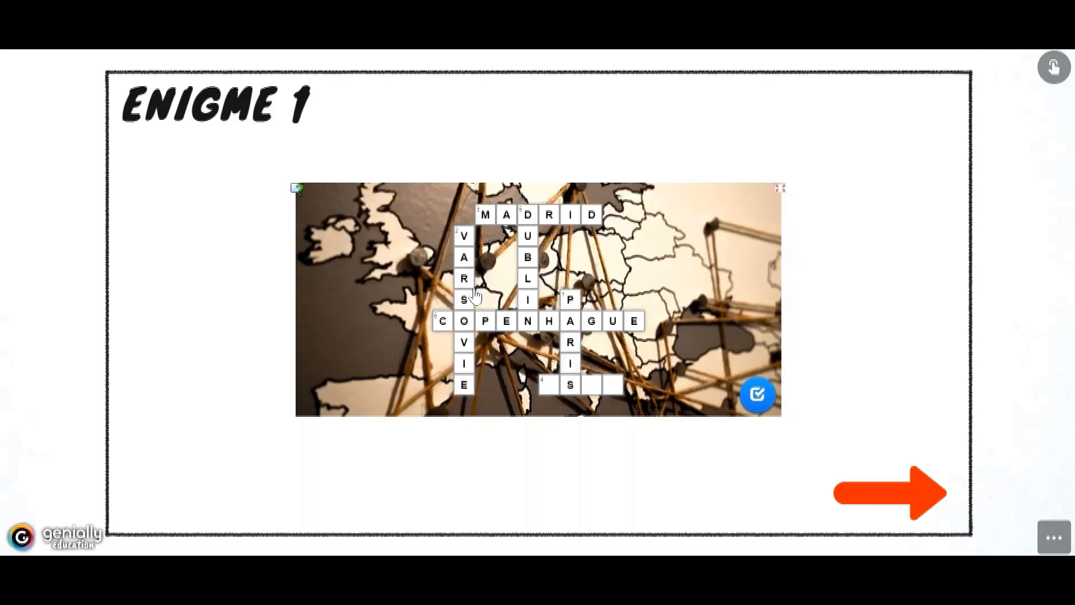
click(602, 392)
text(OS)
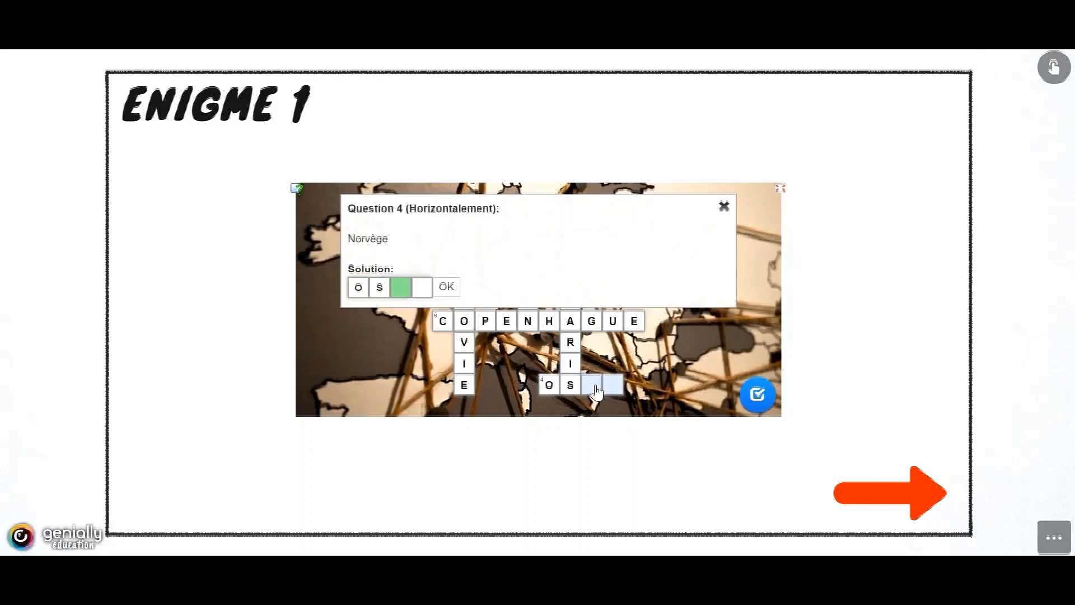
text(LO)
click(447, 288)
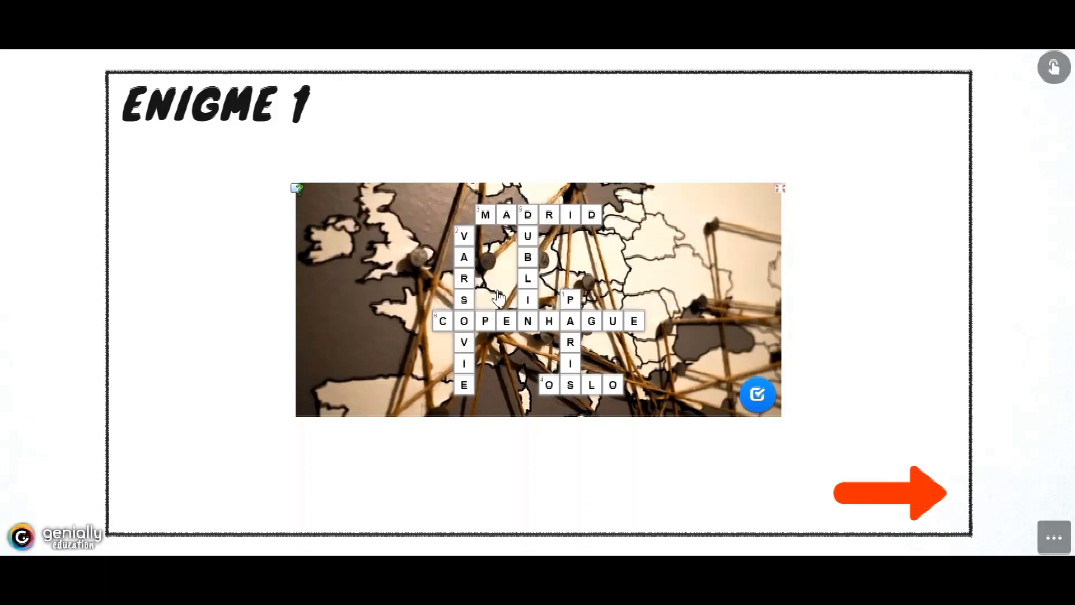
click(757, 394)
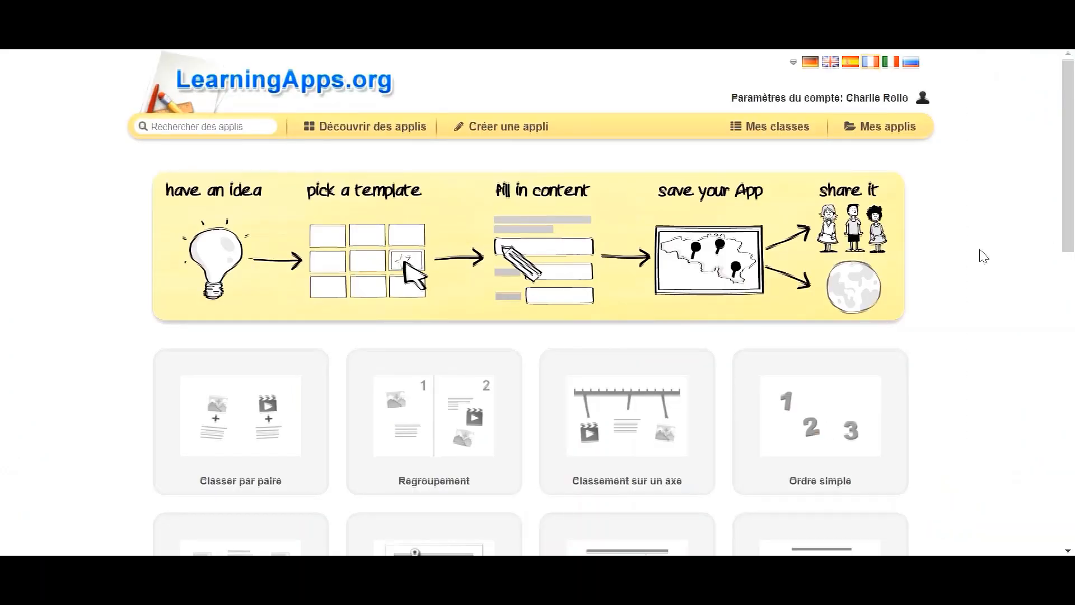
- Start a new app from the "Cartes avec réponses à écrire" template
click(530, 126)
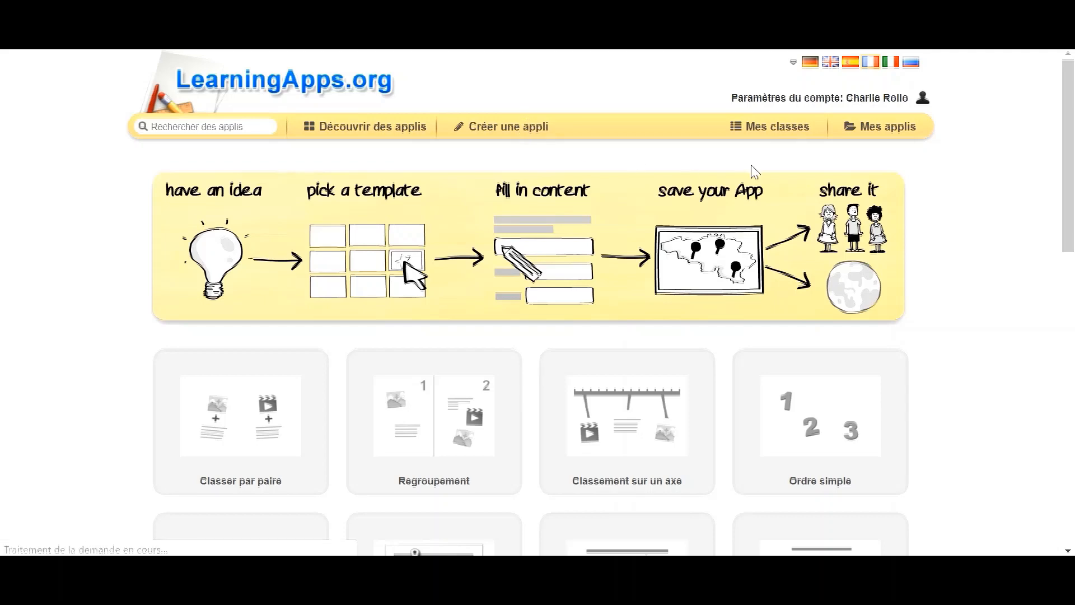
scroll(979, 339, down, 5)
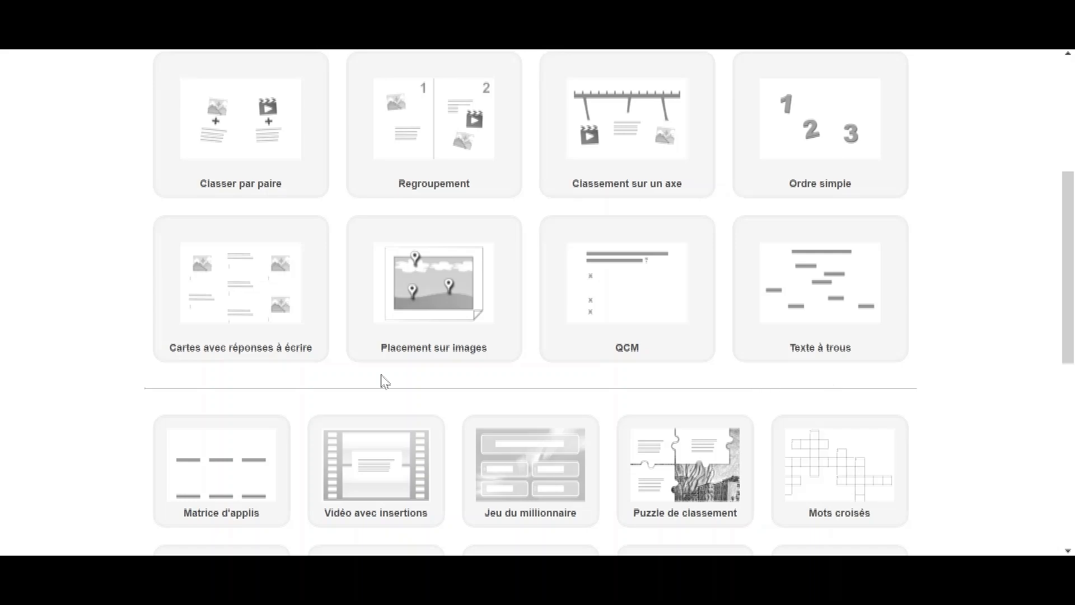
click(274, 333)
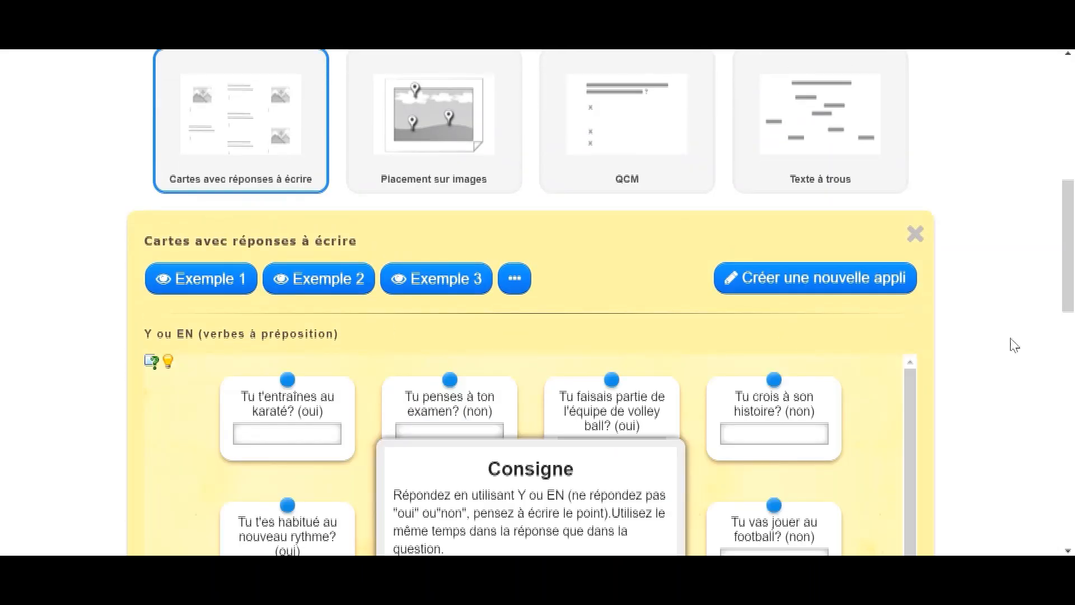
click(860, 283)
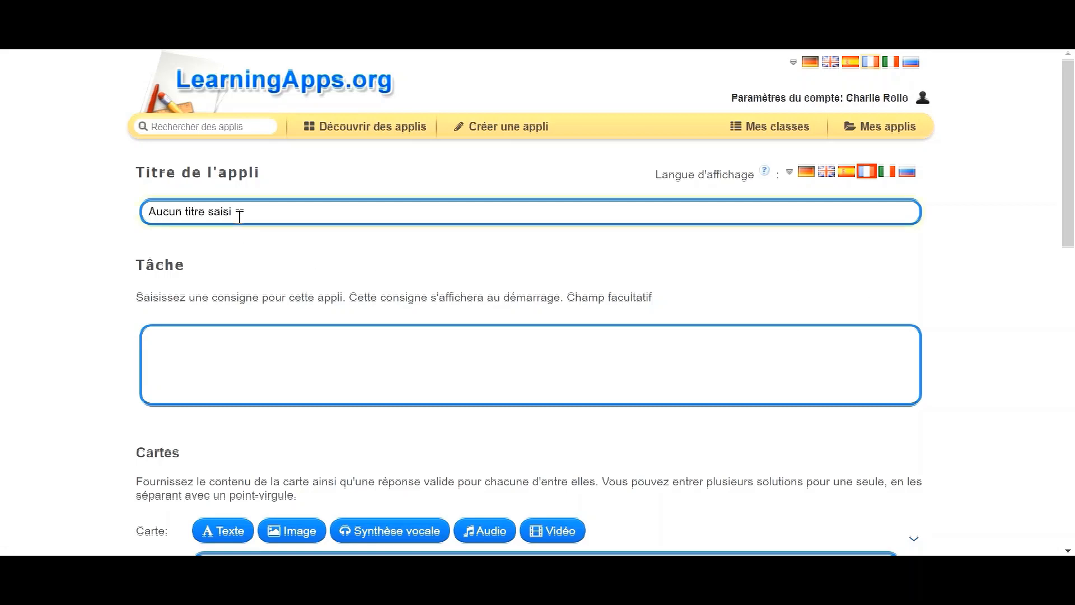
- Title the app "Les additions" and enter the task instruction "Trouve la somme."
drag(238, 212, 53, 176)
text(Les )
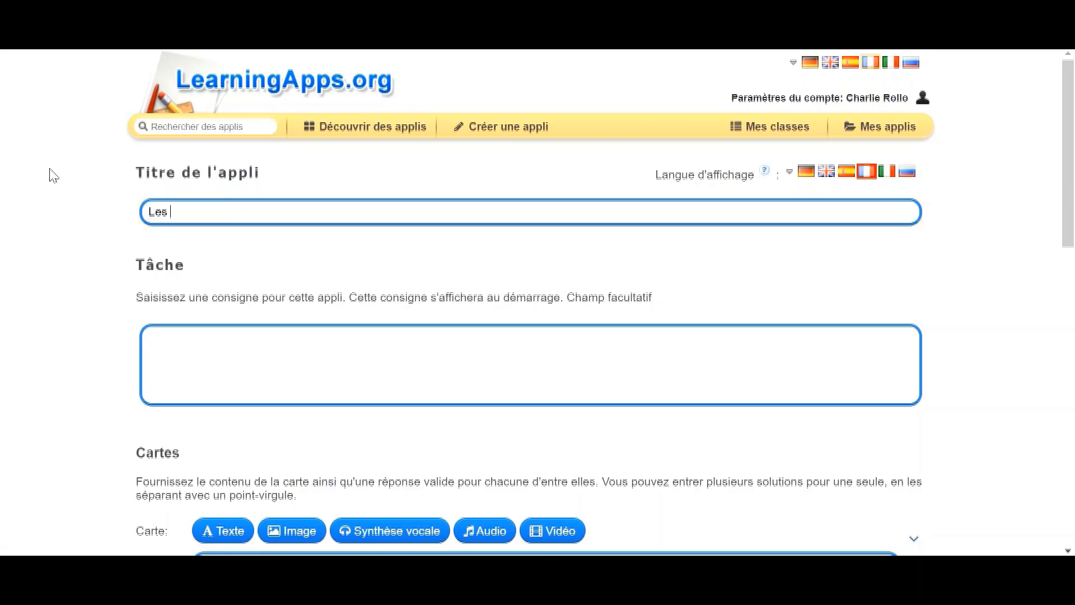
text(additions)
scroll(54, 175, down, 3)
click(196, 247)
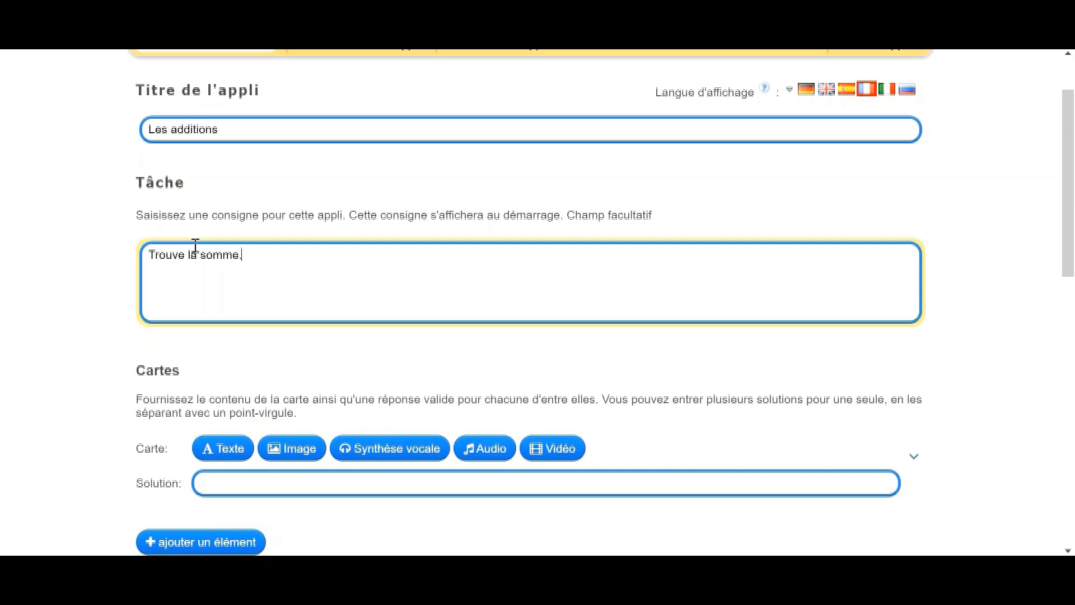
- Create two text cards, "3 + 2" with solution 5 and "10 + 6" with solution 16
scroll(195, 245, down, 3)
click(219, 259)
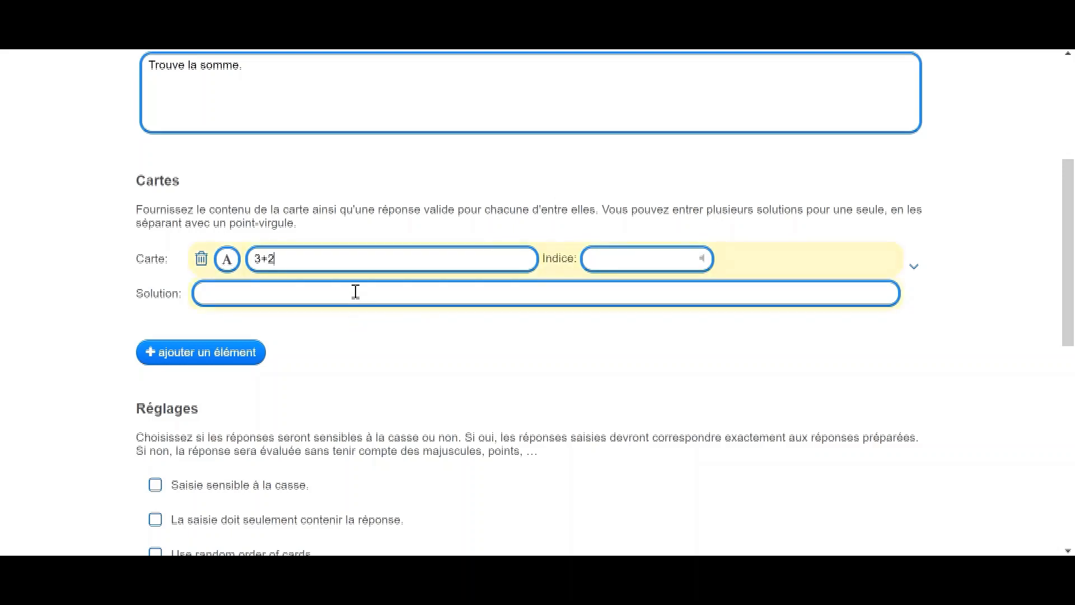
click(244, 348)
click(219, 353)
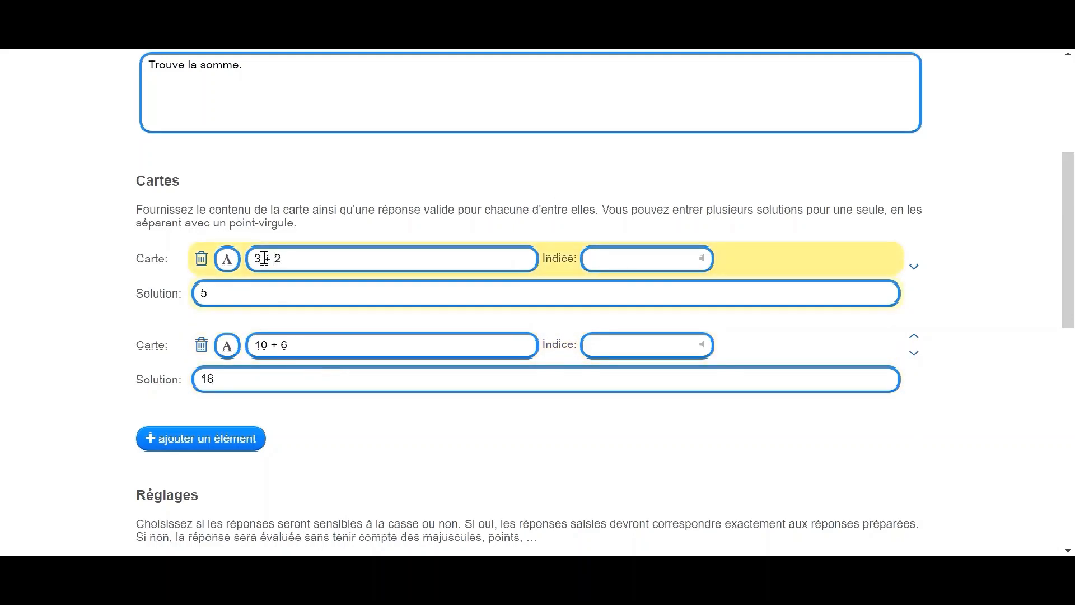
- Enable the settings "La saisie doit seulement contenir la réponse" and "Use random order of cards"
scroll(407, 317, down, 6)
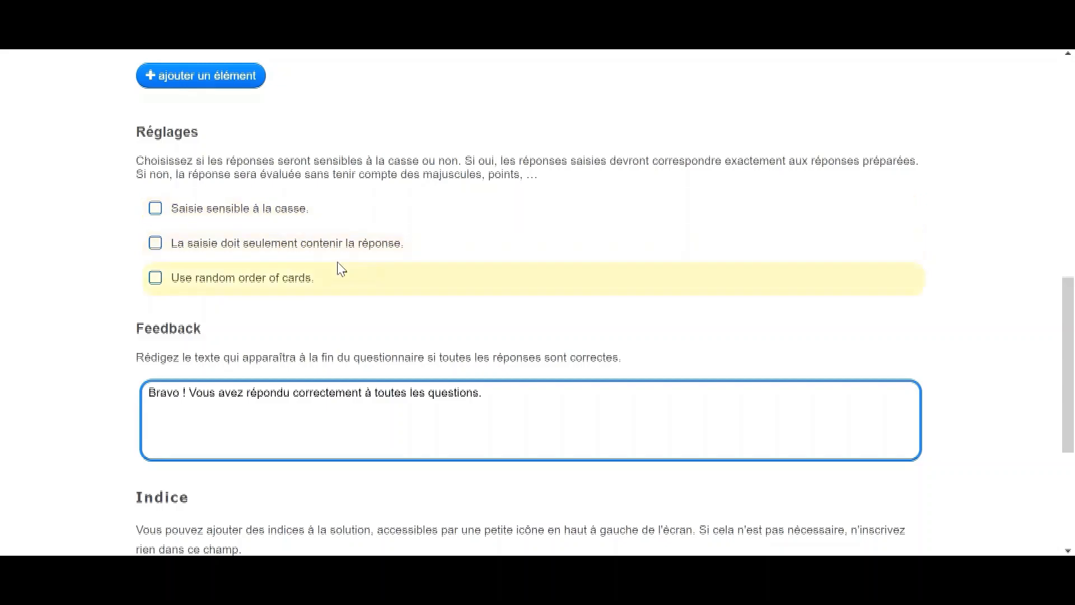
click(319, 255)
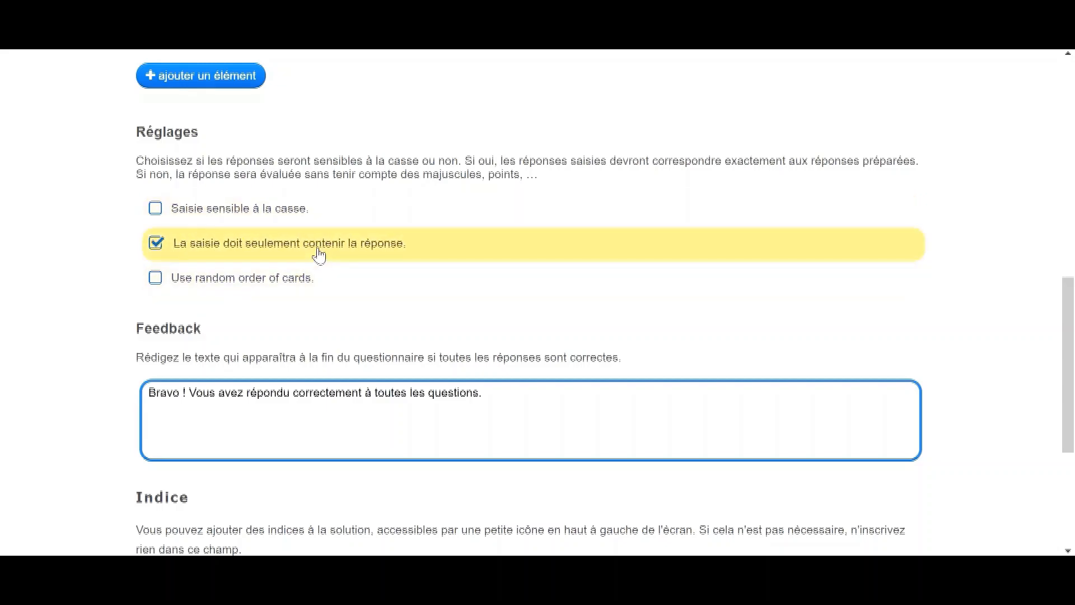
scroll(132, 244, down, 1)
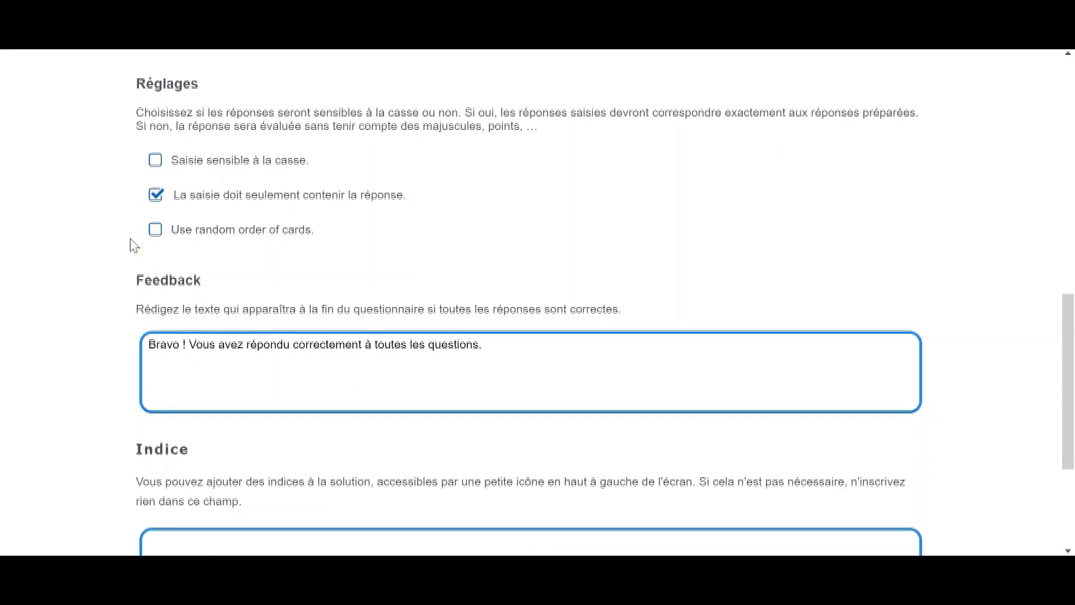
scroll(132, 244, down, 1)
click(228, 213)
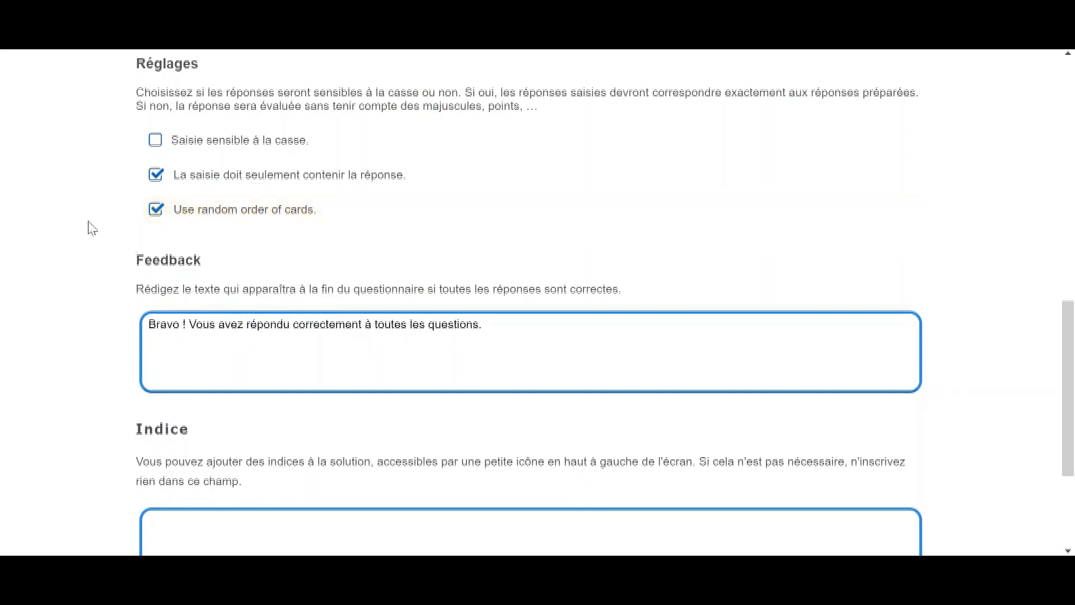
- Replace the feedback text with "Le début du code est 82."
scroll(89, 227, down, 2)
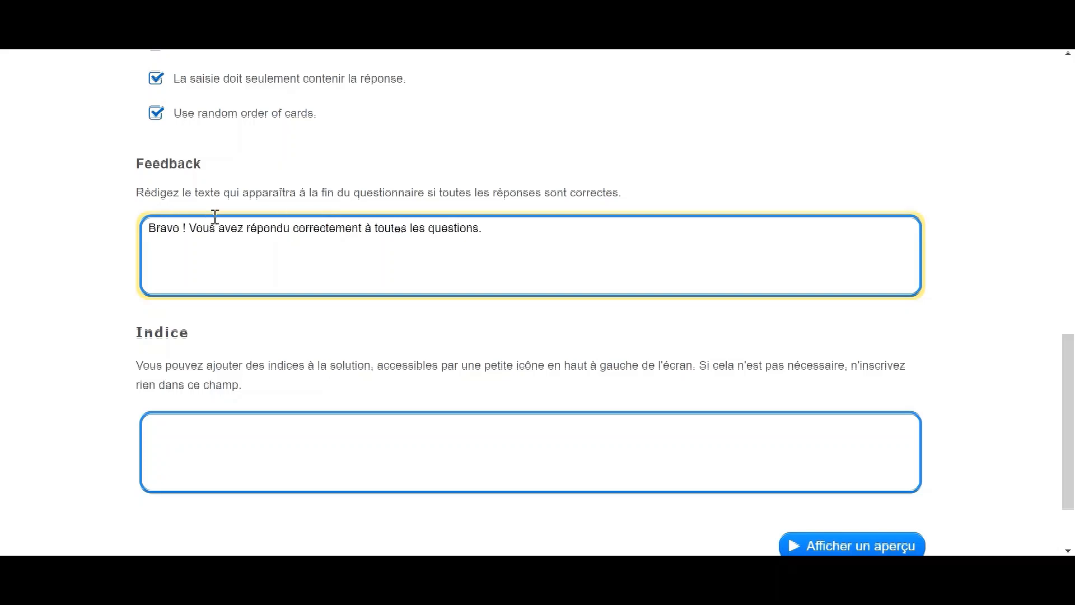
drag(497, 240, 50, 233)
text(L)
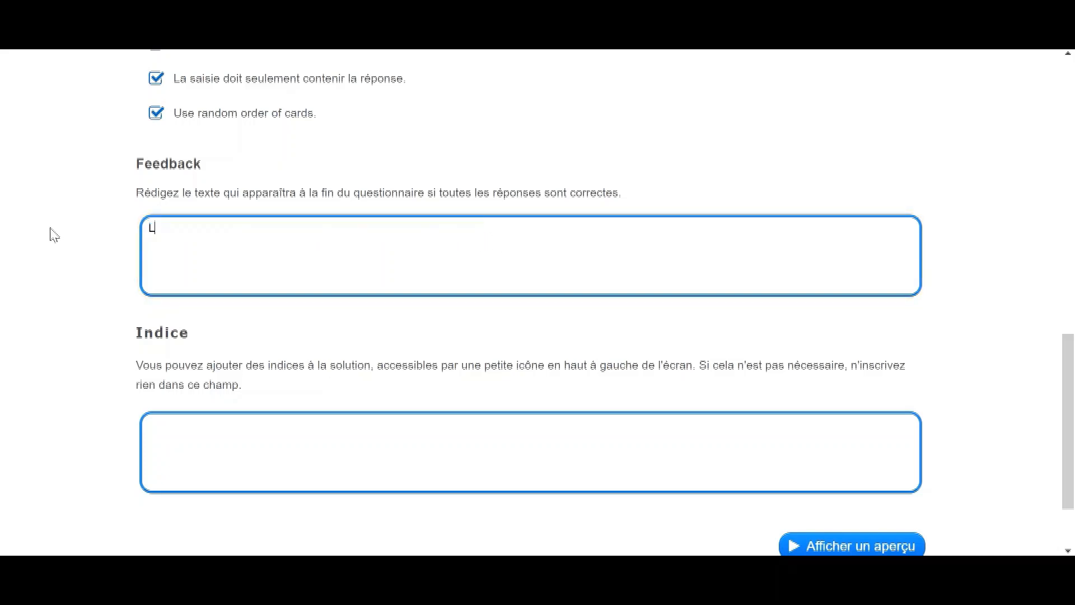
text(e début du code )
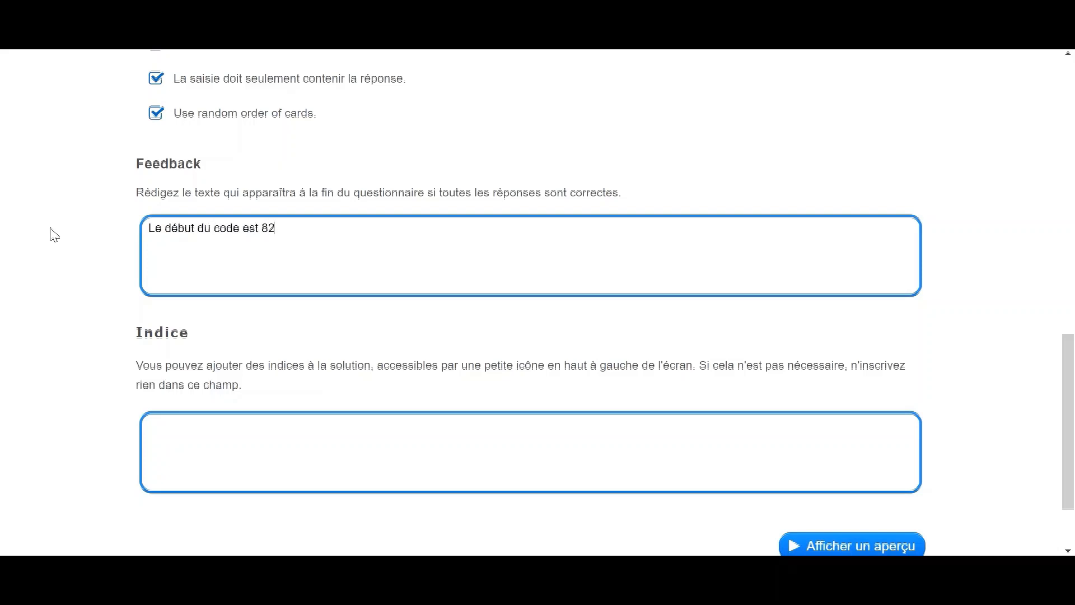
text(est 82)
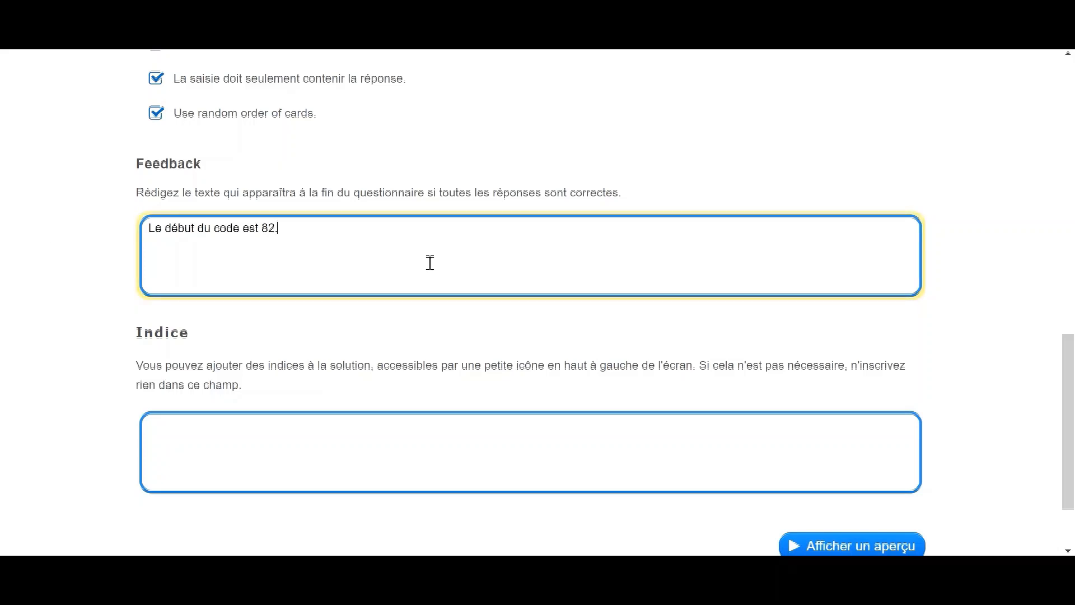
- Preview the app and test it by answering 16 for 10 + 6 and 5 for 3 + 2, checking the solution
scroll(427, 259, down, 2)
click(864, 448)
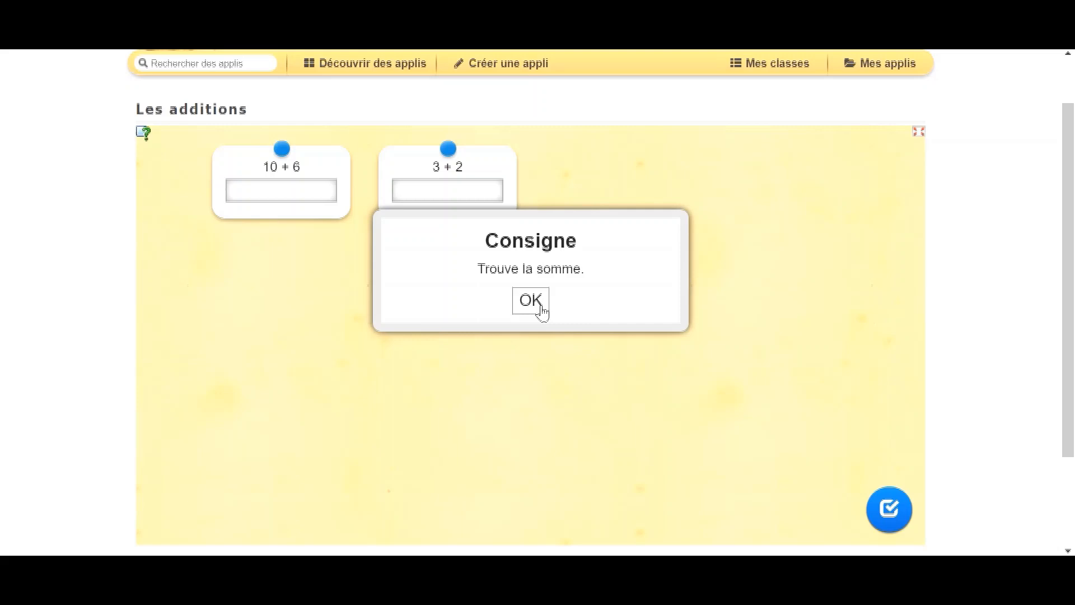
click(541, 310)
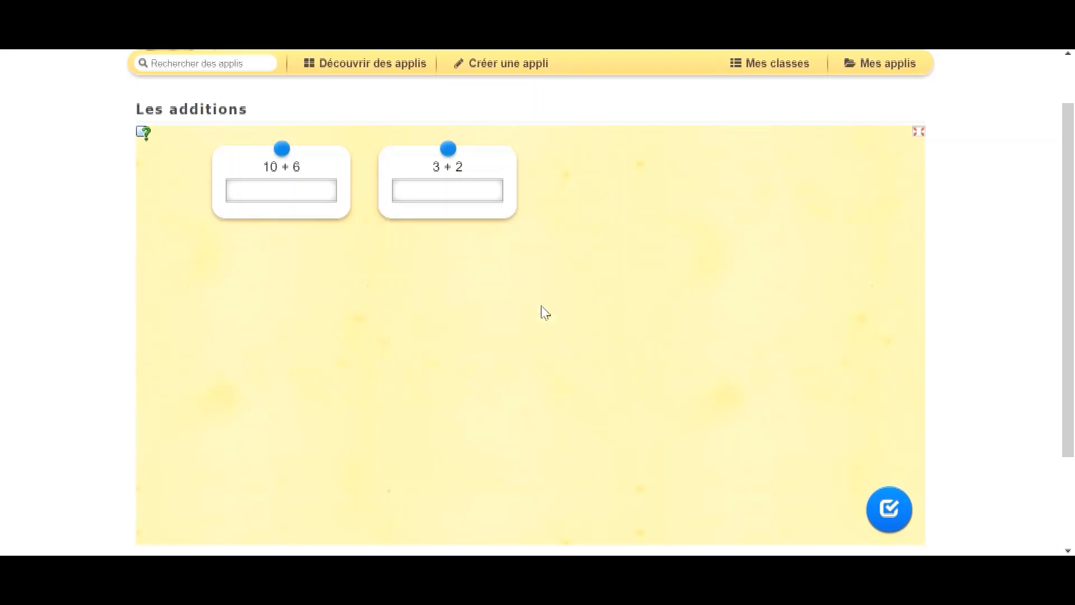
click(322, 196)
text(16)
click(882, 524)
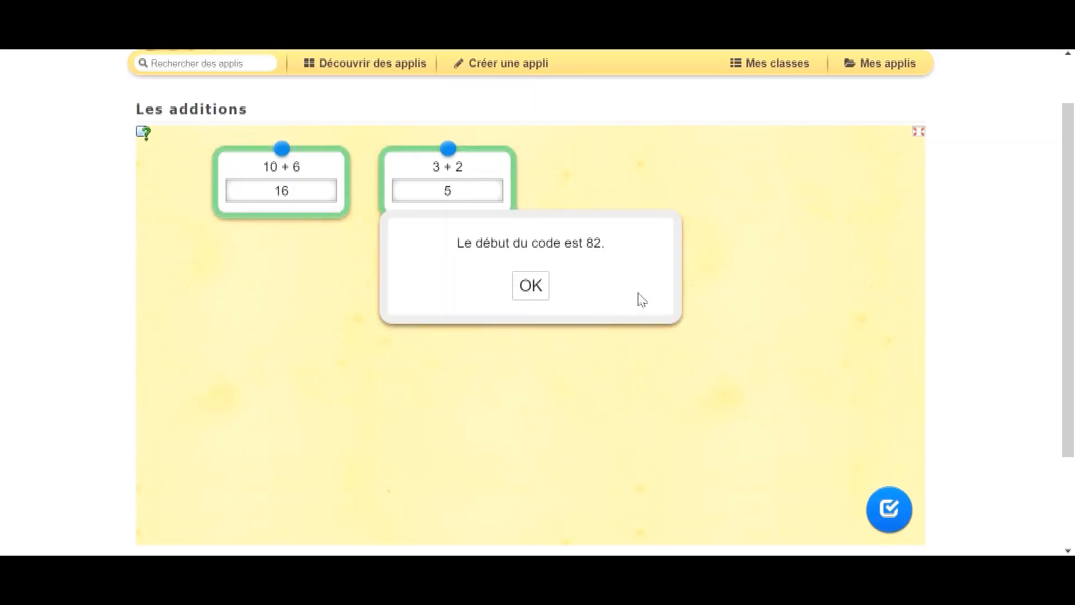
- Save the "Les additions" app and select its iframe embed code
scroll(642, 299, down, 3)
click(846, 452)
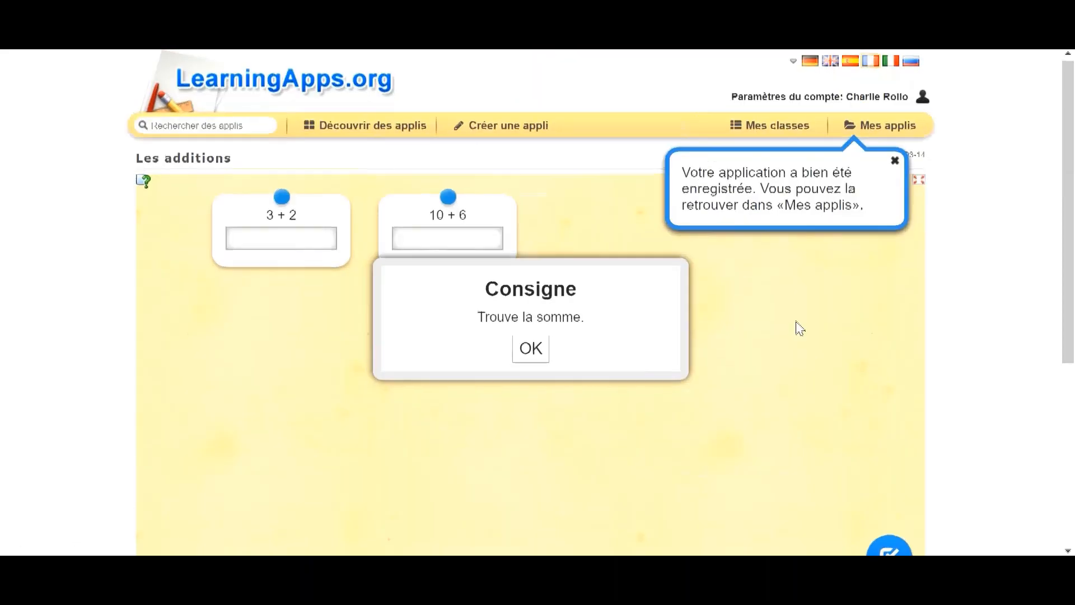
scroll(744, 357, up, 5)
scroll(744, 357, down, 5)
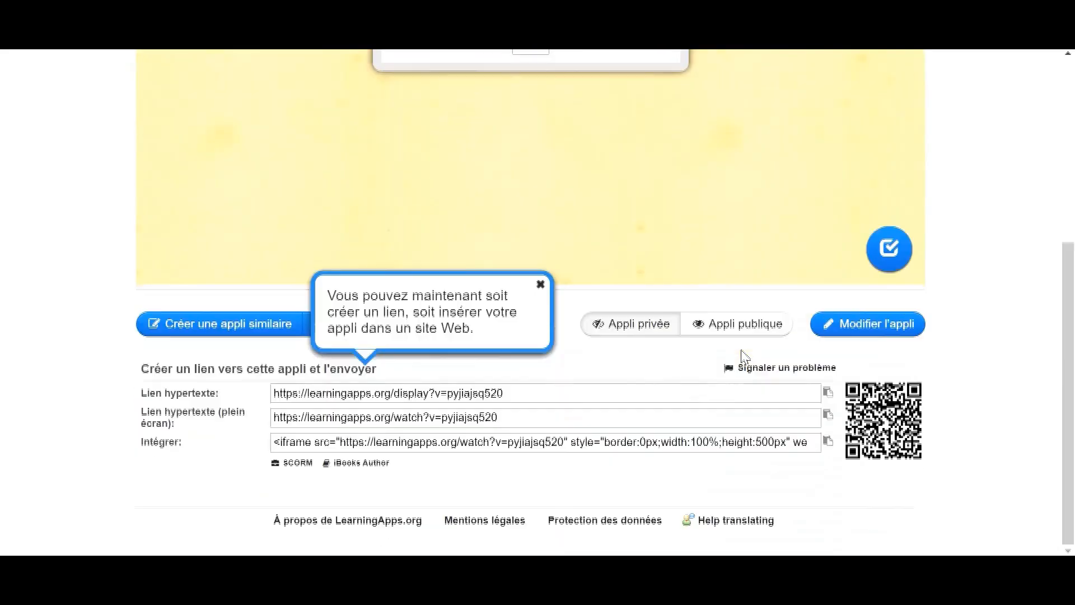
click(440, 443)
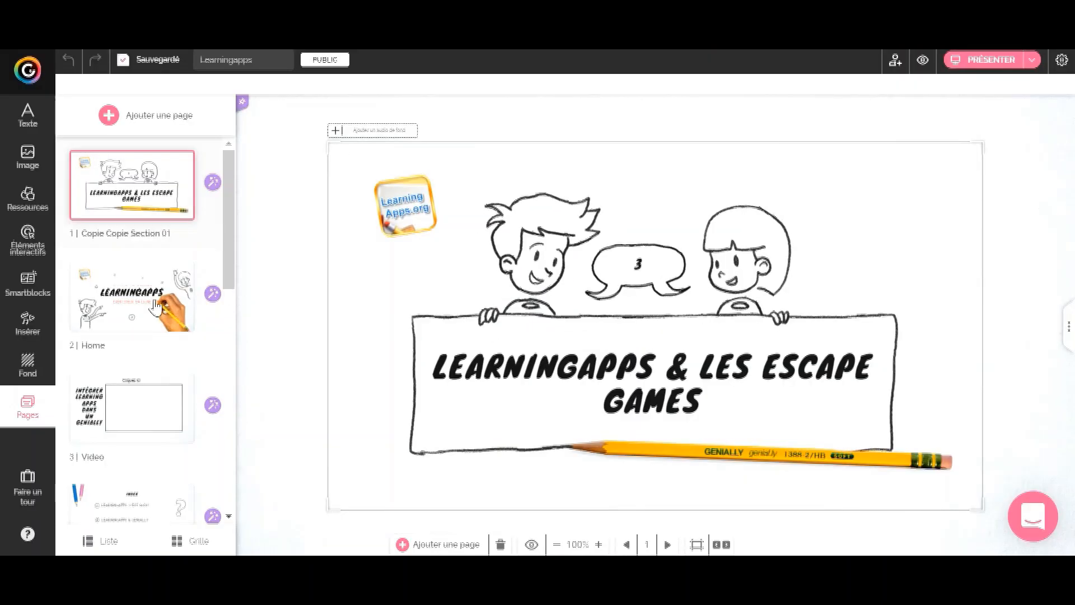
- Switch to Genially, open the "énigme 2" page and place a "Titre 2" text reading "5" left of the page centre
scroll(156, 307, down, 5)
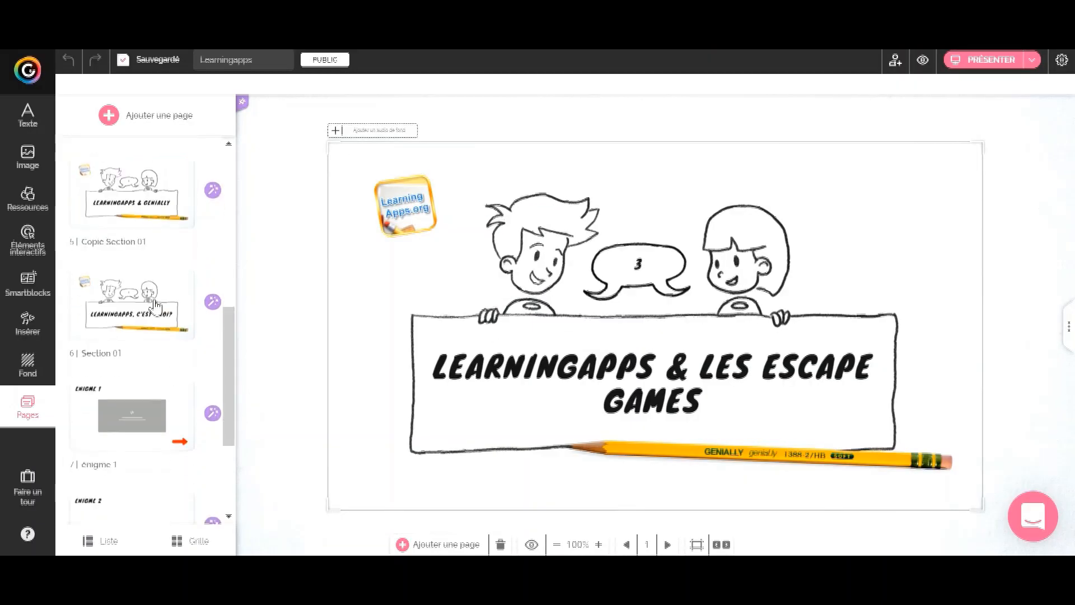
scroll(156, 307, down, 3)
click(133, 375)
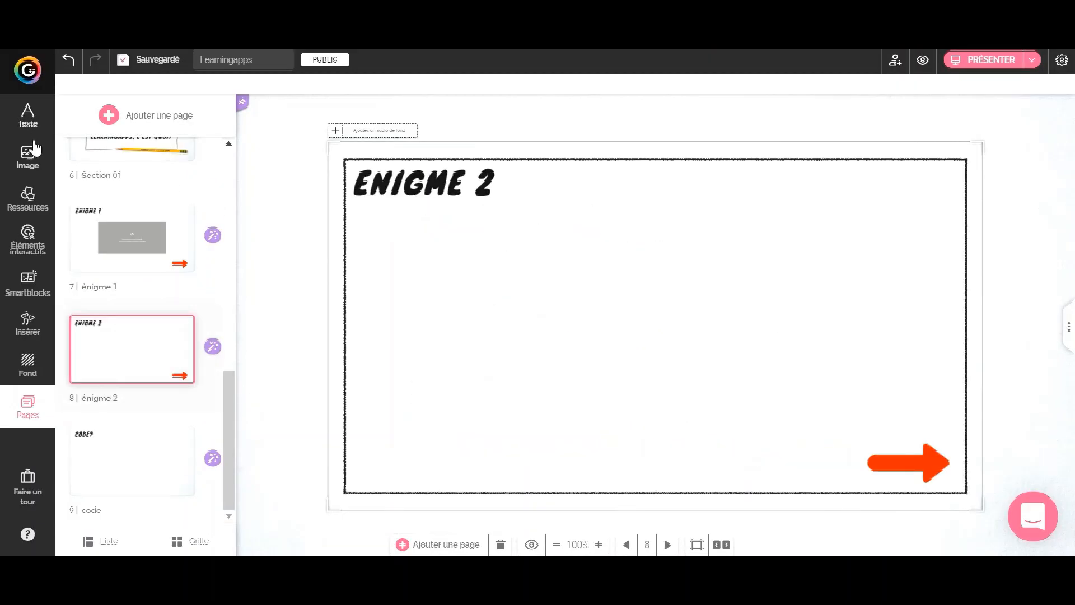
click(28, 117)
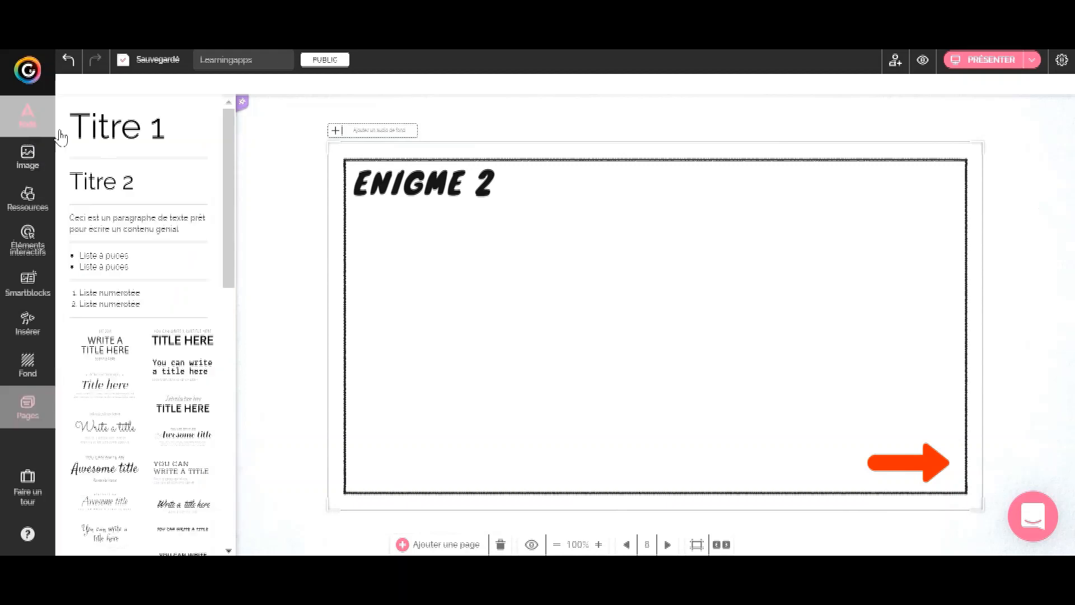
click(117, 199)
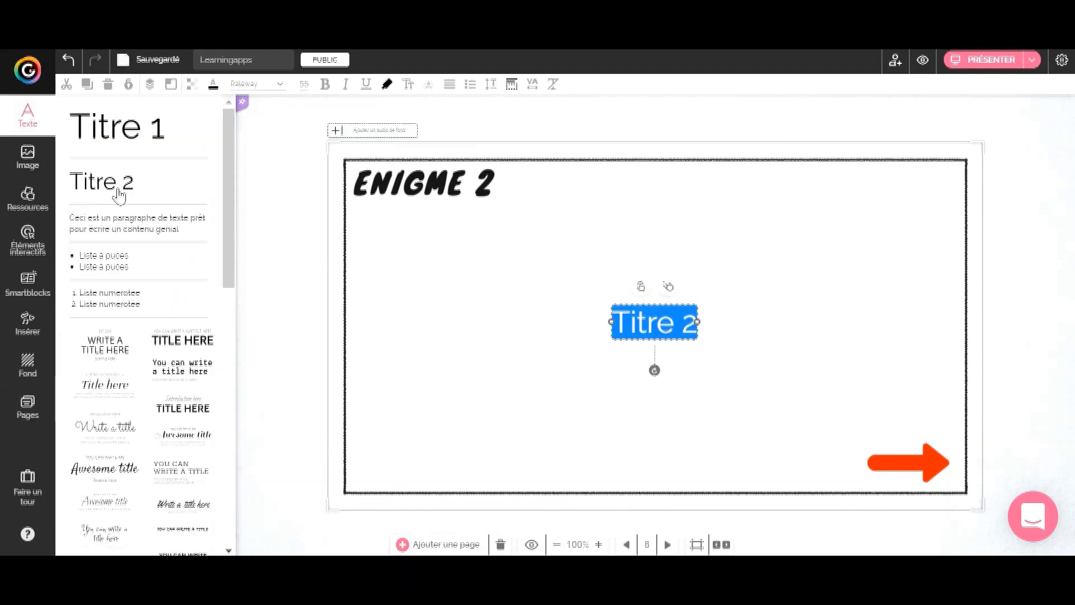
text(5)
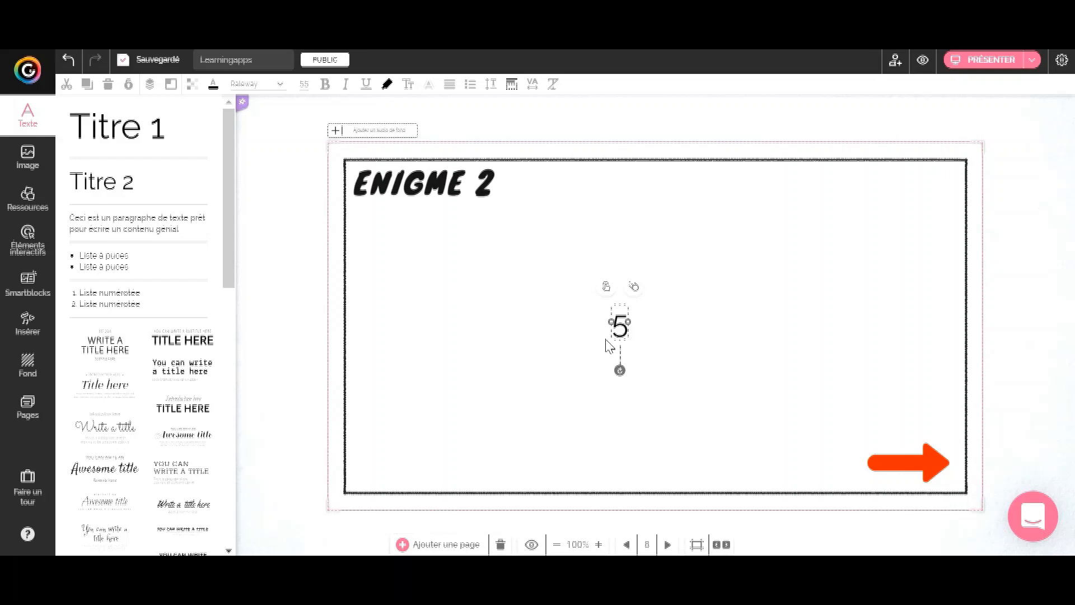
drag(623, 334, 496, 353)
- Add two more "Titre 2" texts, "8" below the page centre and "12" near the page's right edge
click(123, 185)
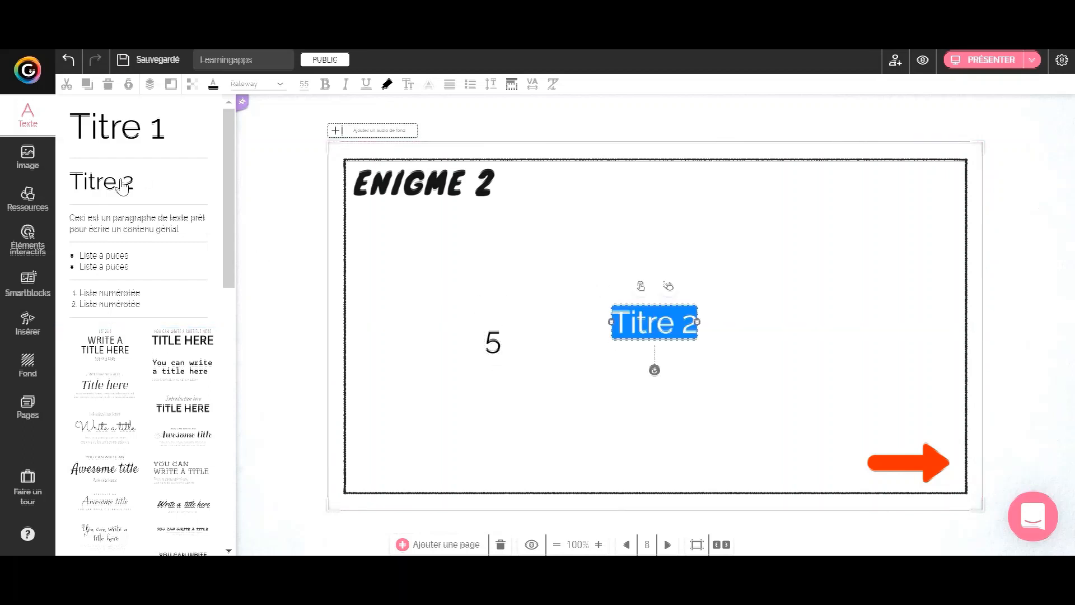
text(8)
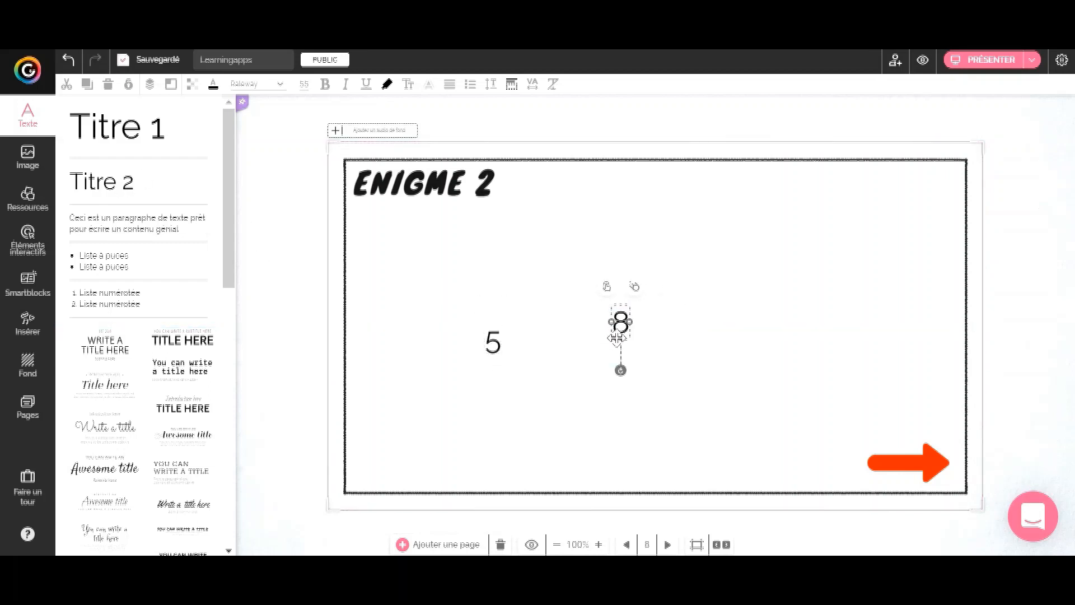
drag(619, 331, 717, 419)
click(108, 186)
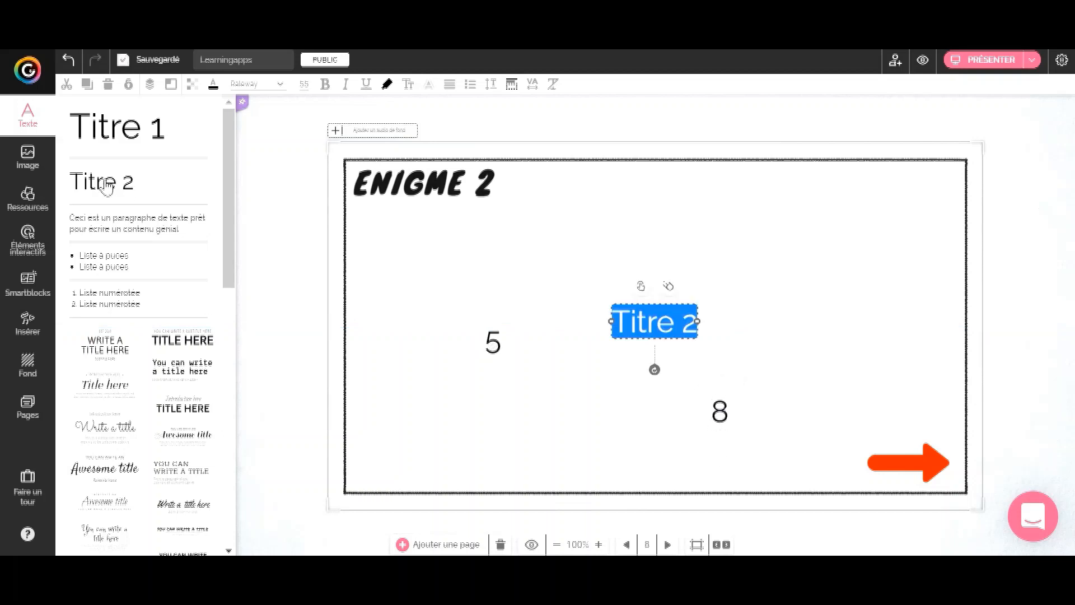
text(12)
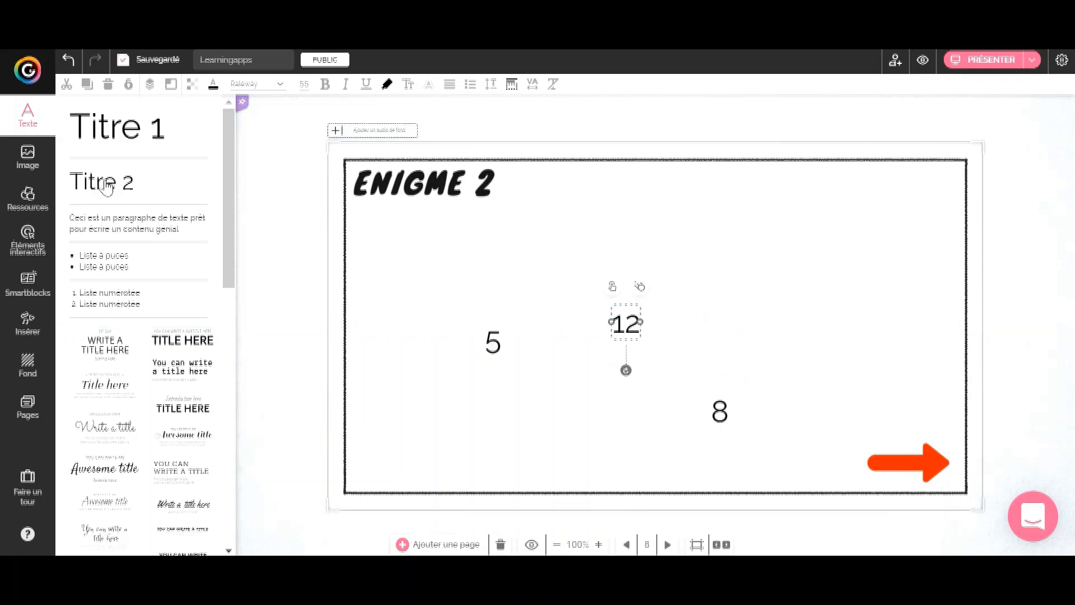
drag(625, 325, 846, 310)
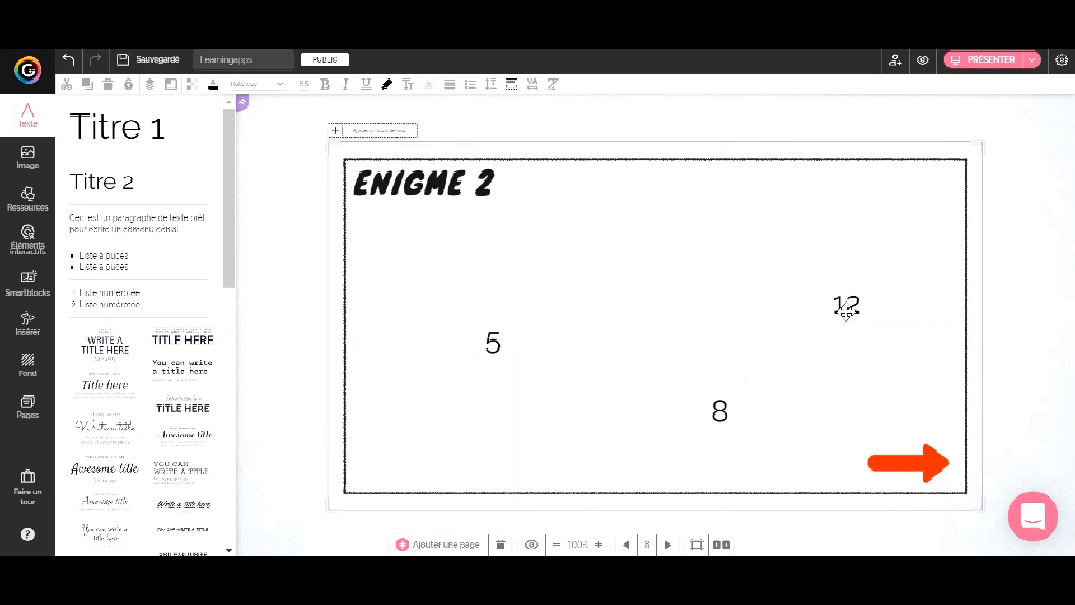
- Add a "Titre 2" text reading "Combien font 6 + 6?" and place it in the upper-right area of the "énigme 2" page
click(111, 185)
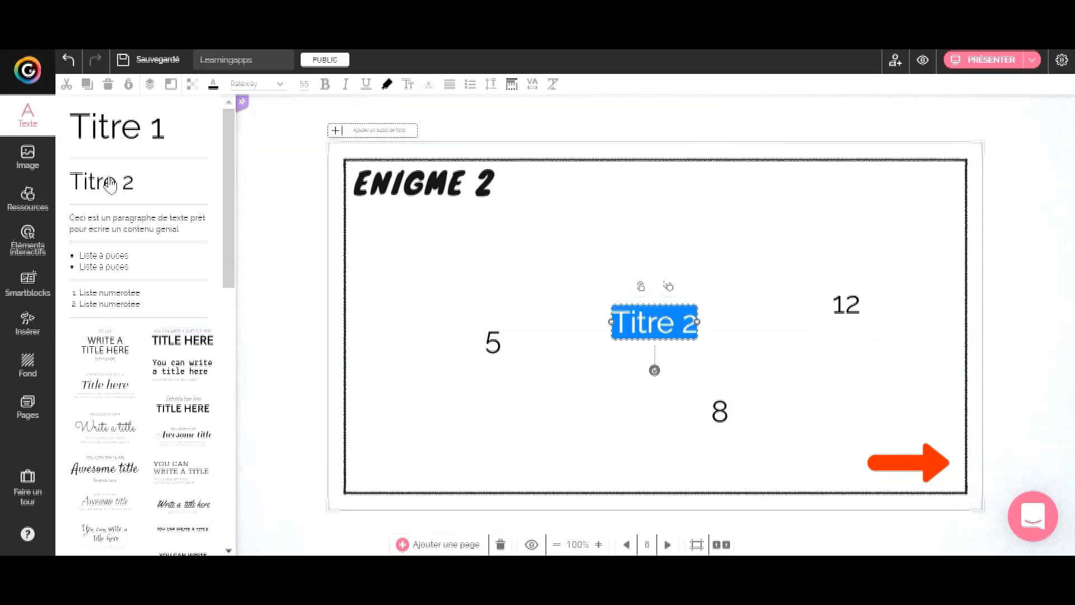
text(Combie)
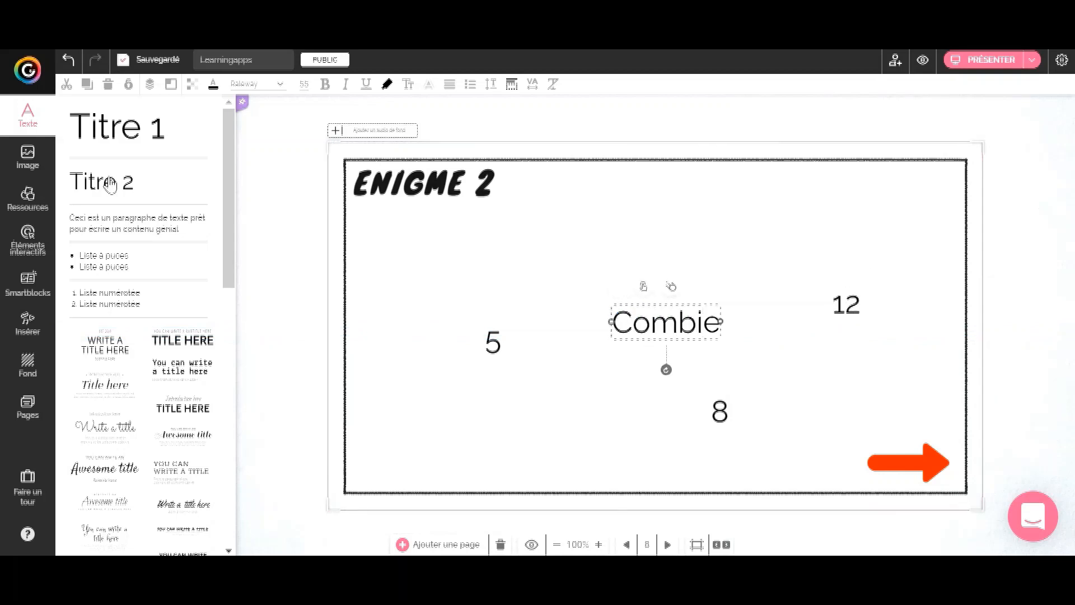
text(n font)
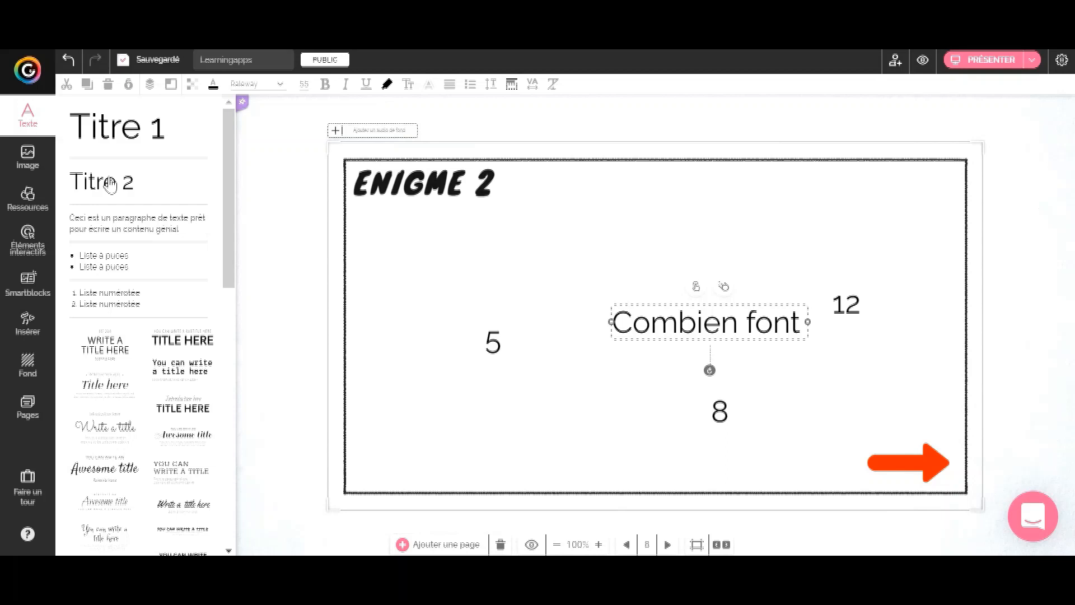
text( 6 + 6?)
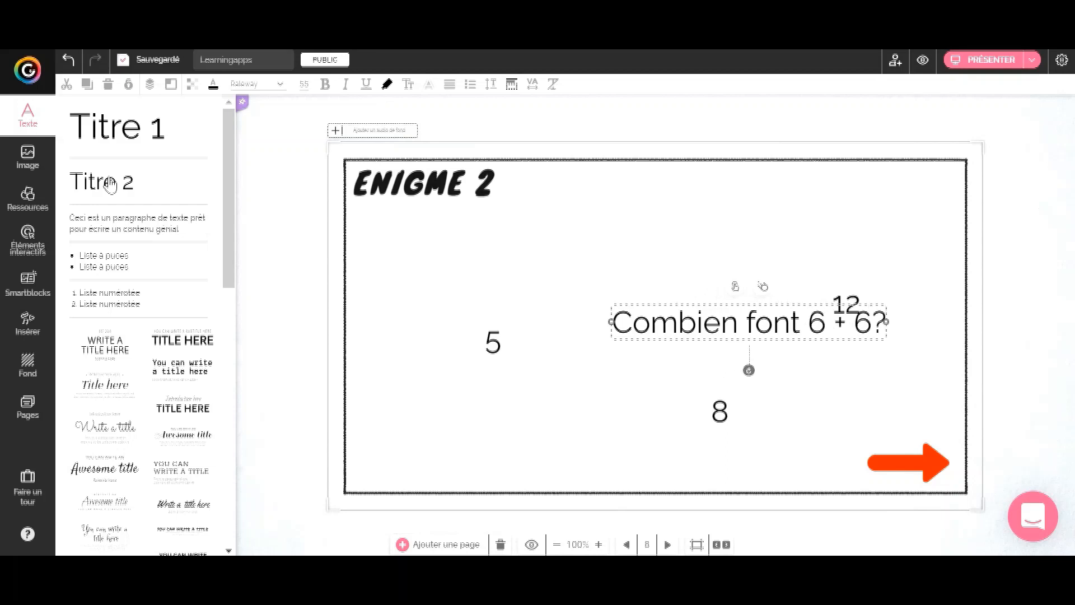
drag(673, 331, 737, 196)
- Select the "12" text and copy the iframe embed code of the "Les additions" app from LearningApps
click(838, 299)
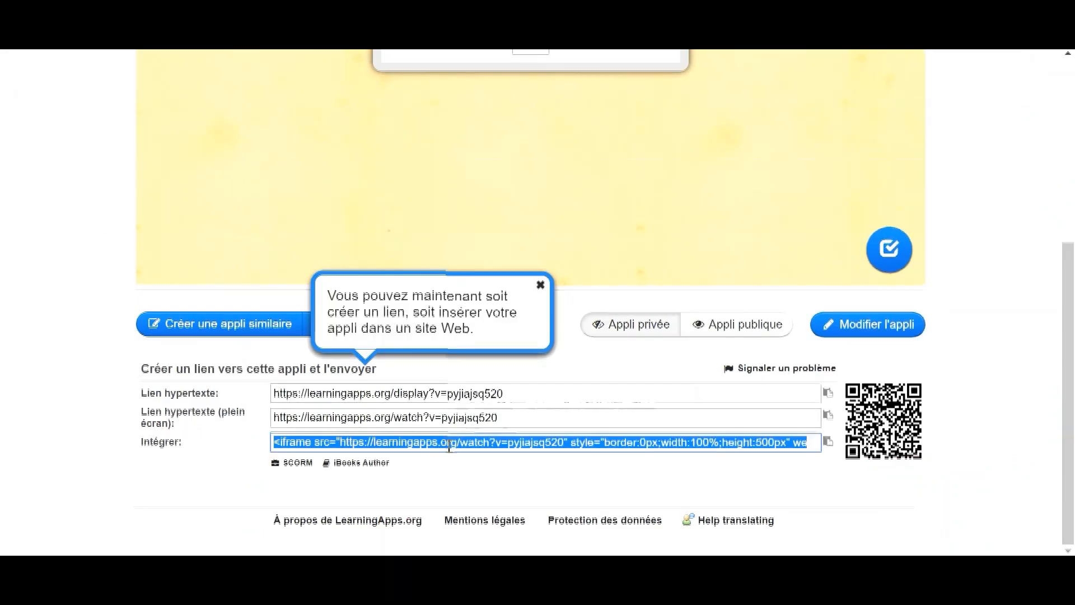
right_click(449, 447)
click(504, 220)
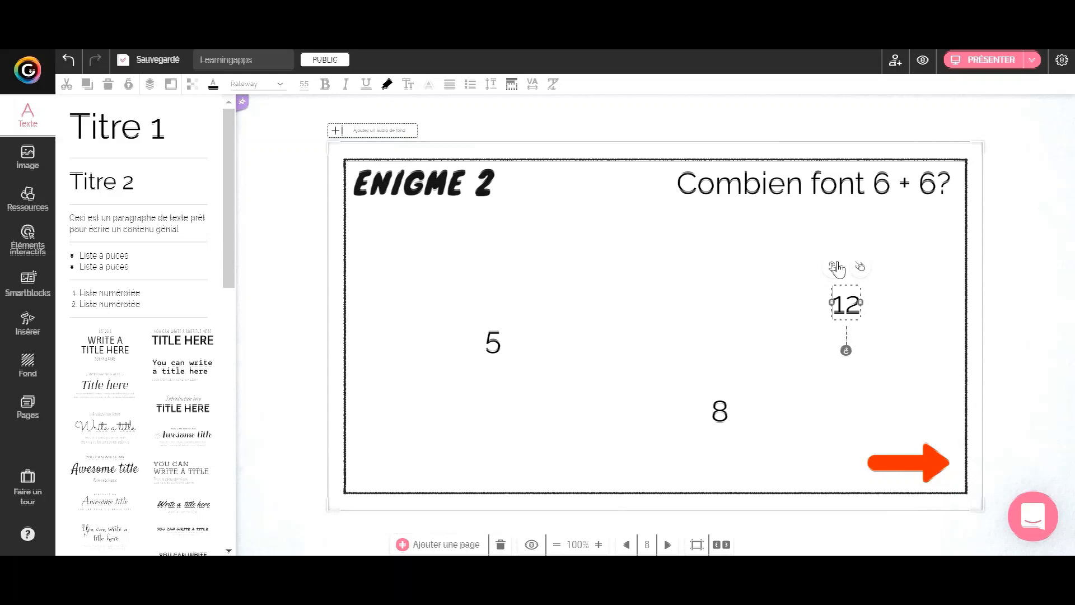
- Give the "12" text a "Fenêtre" interactivity of size "Grande" containing the copied iframe code in HTML mode, and save it
click(837, 264)
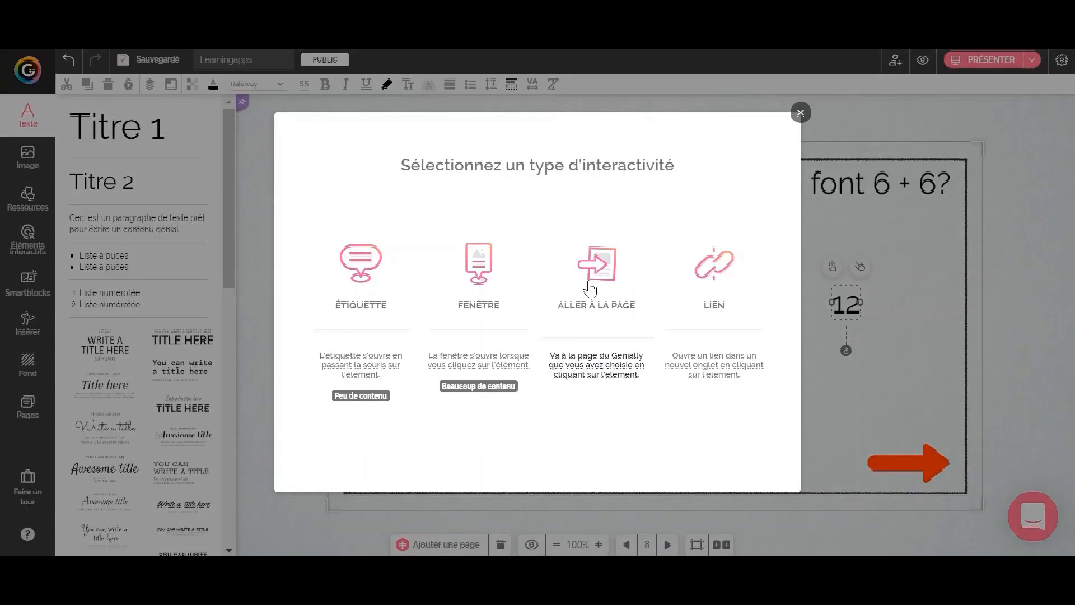
click(506, 285)
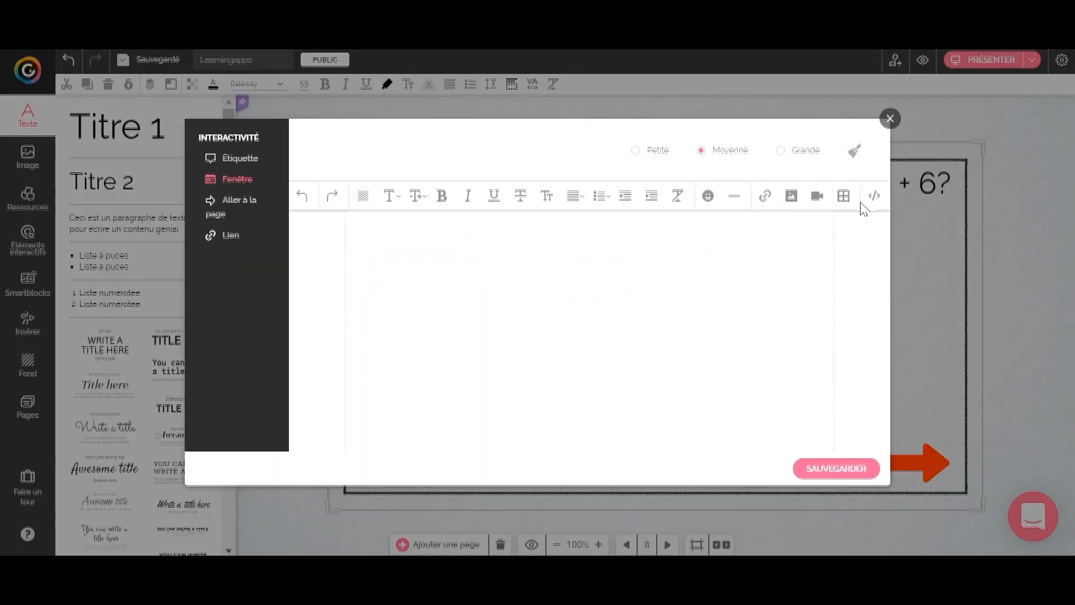
click(871, 203)
right_click(454, 231)
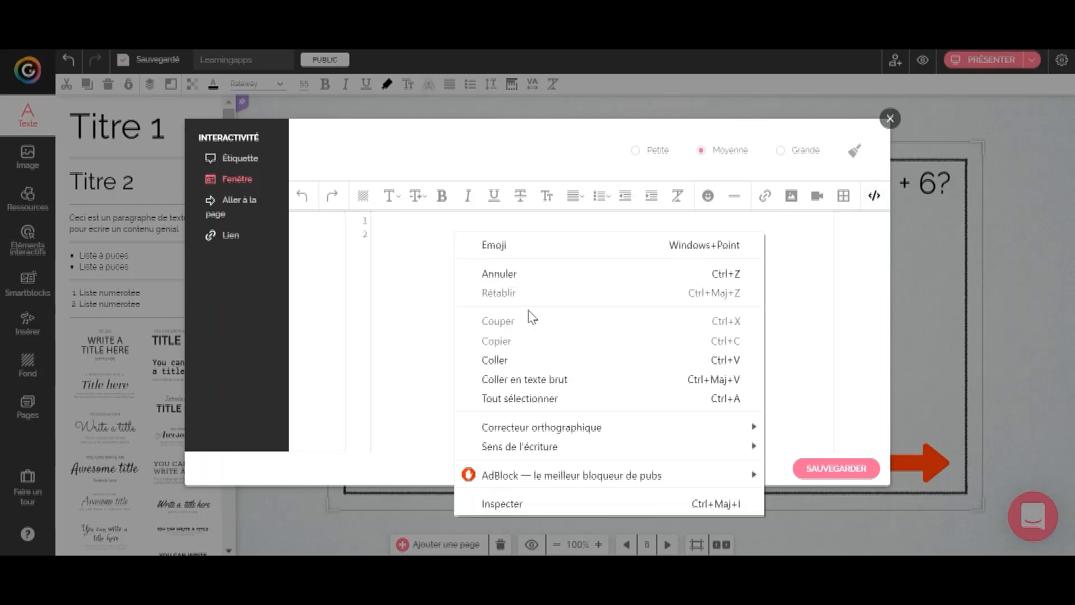
click(541, 361)
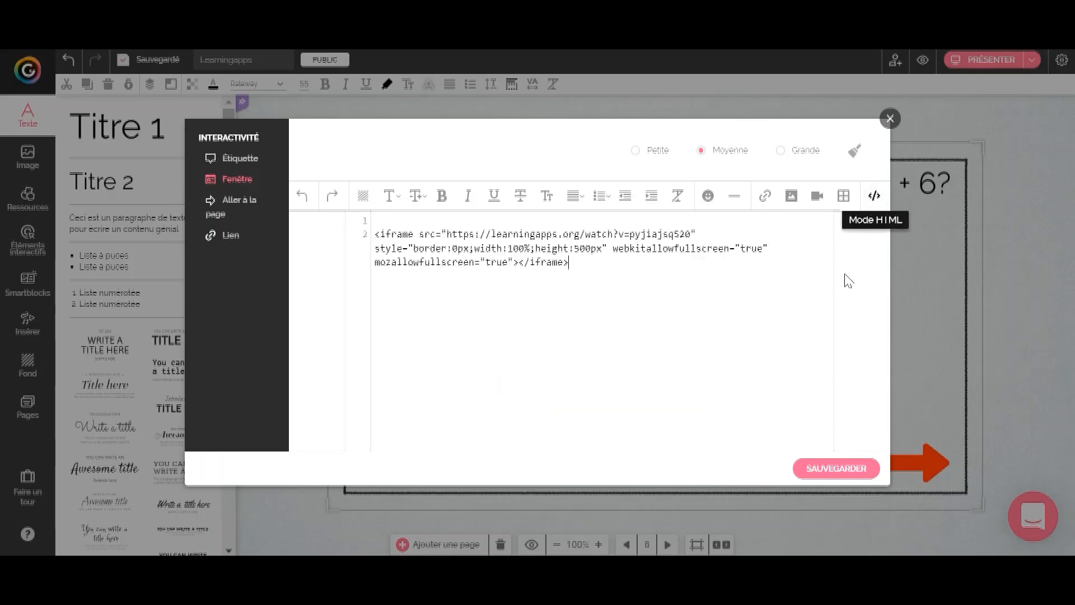
click(808, 153)
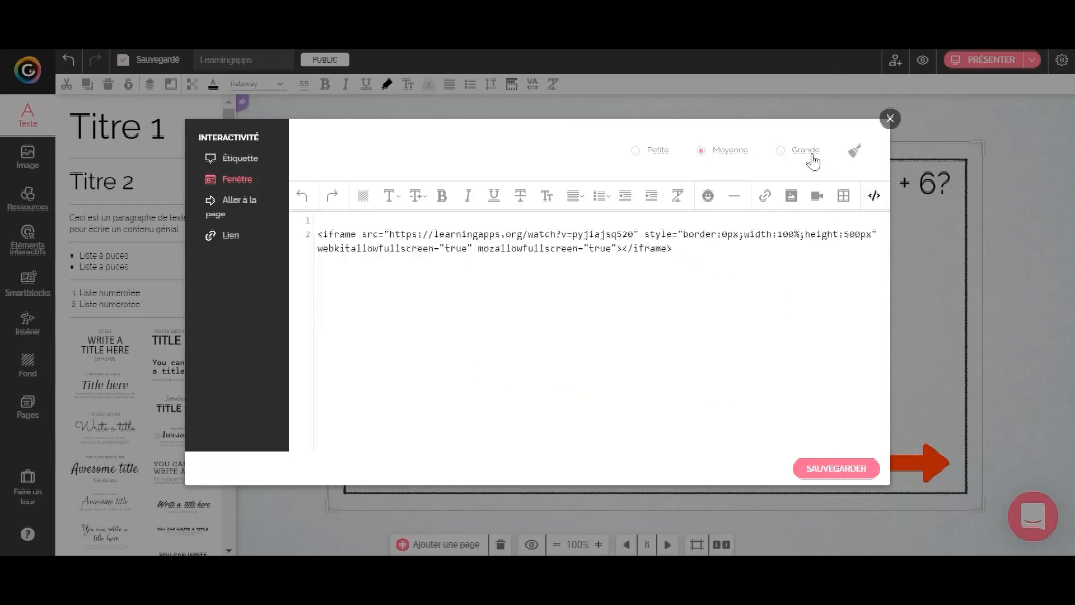
click(836, 469)
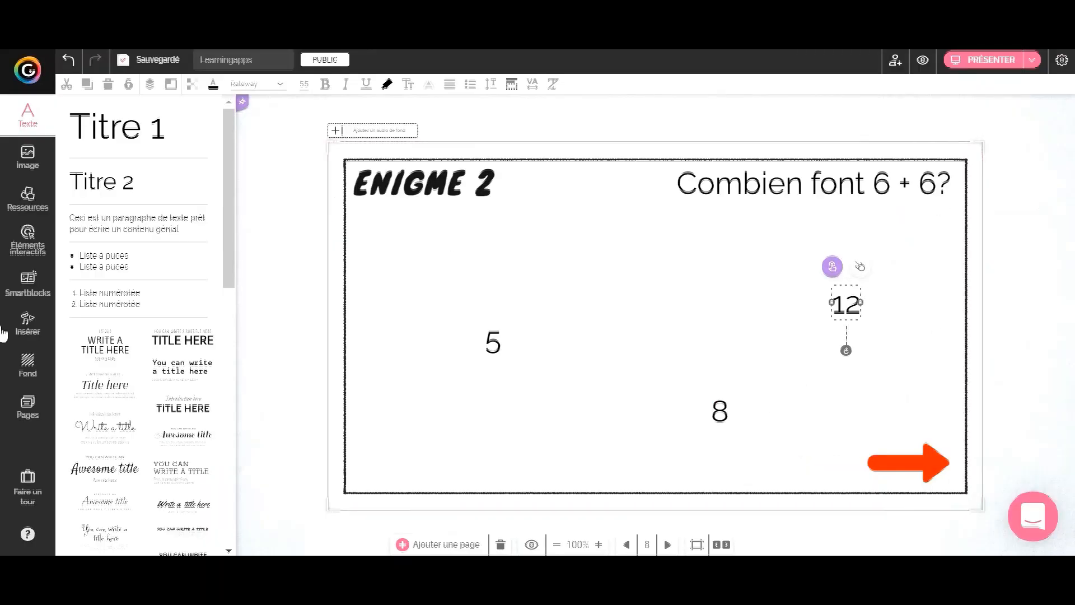
- Look at the "énigme 1" page and open the "code" page
click(27, 414)
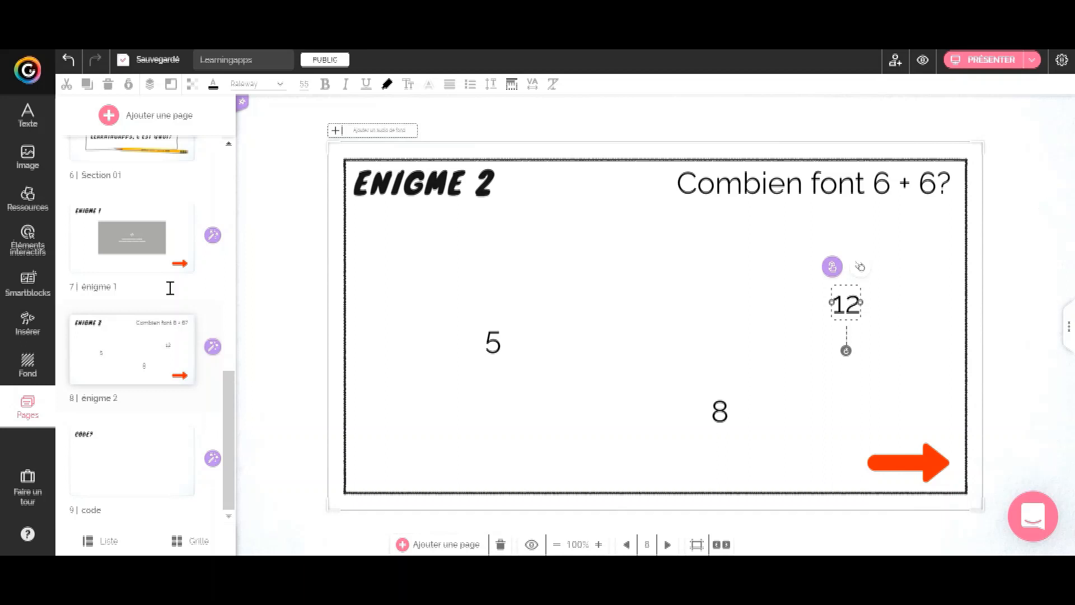
click(156, 264)
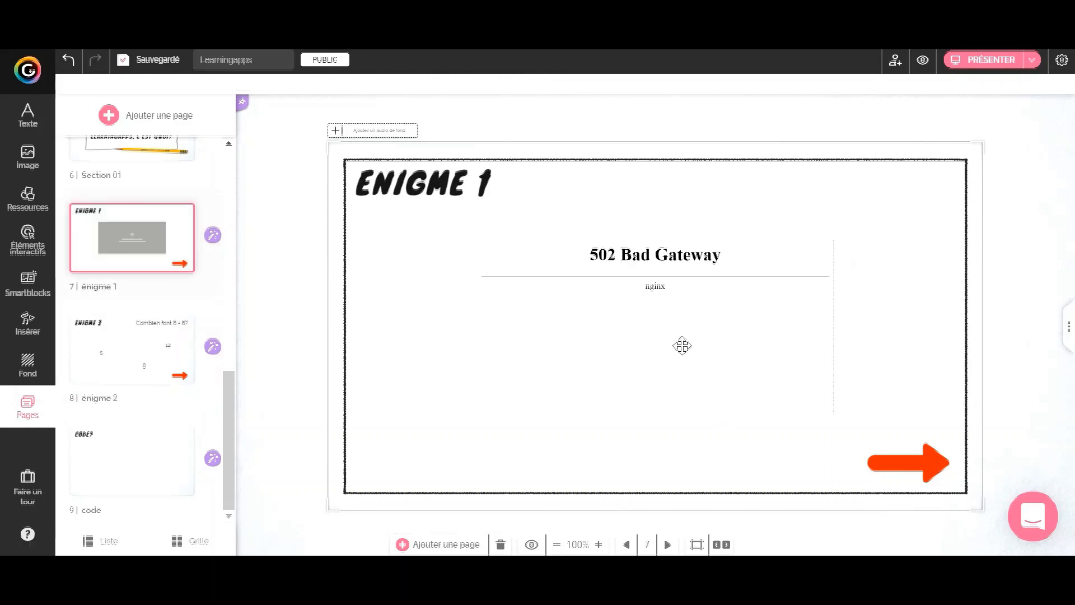
click(118, 469)
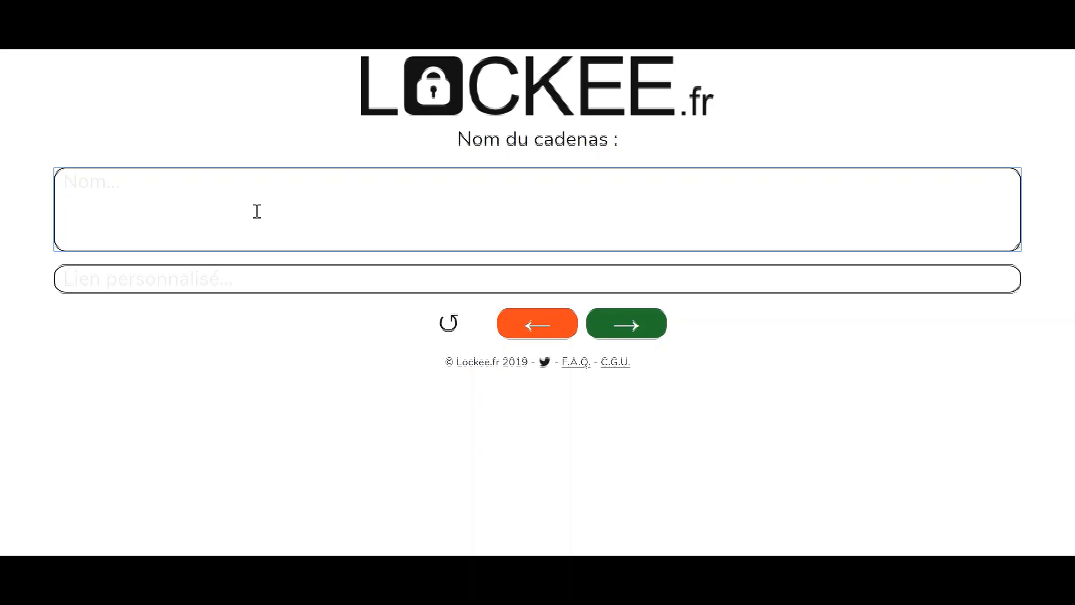
- On Lockee.fr, name the new padlock "addition" and choose the "Numérique" padlock type
text(addition)
click(620, 324)
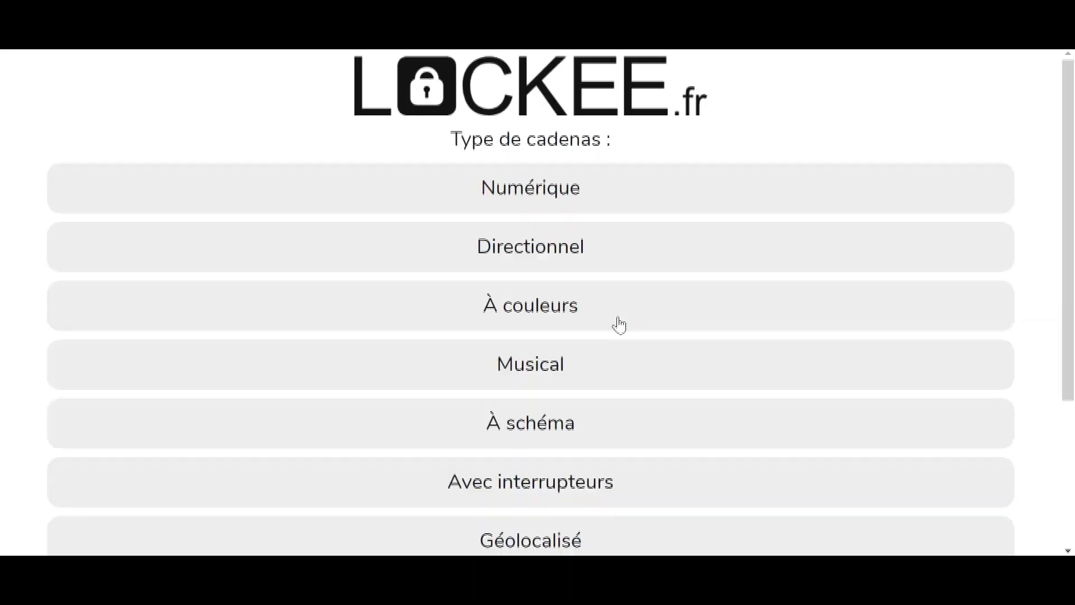
scroll(620, 324, down, 2)
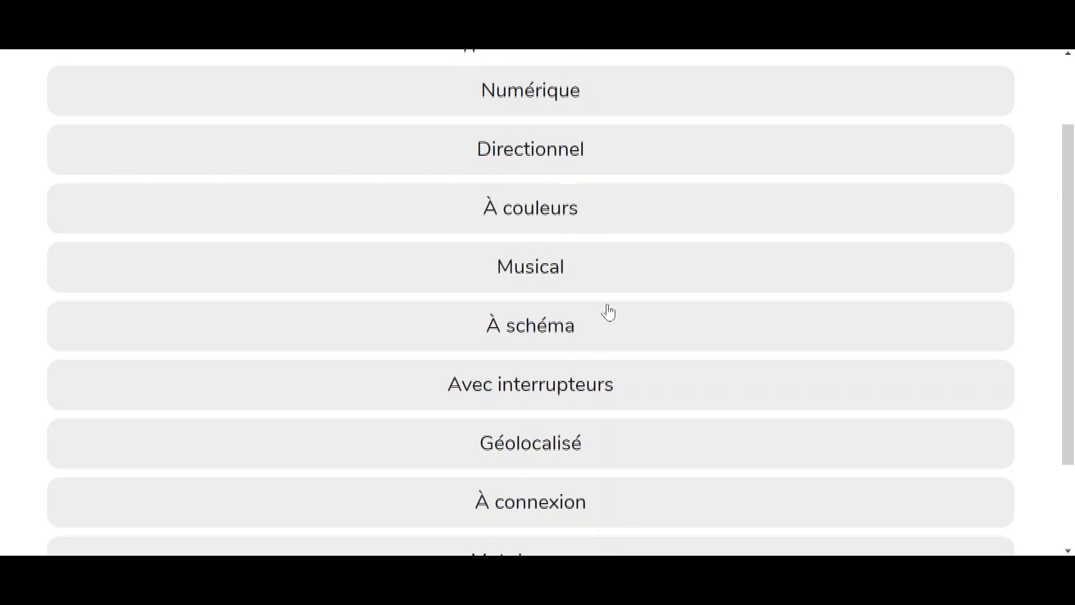
scroll(602, 318, down, 2)
scroll(574, 383, up, 2)
scroll(572, 383, up, 1)
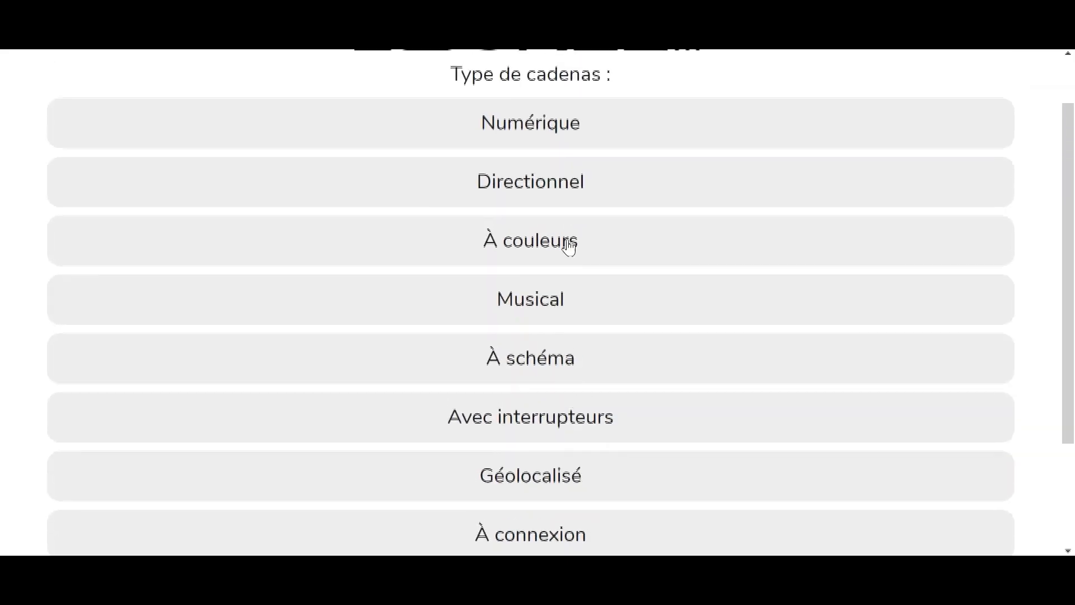
click(571, 140)
scroll(707, 526, down, 3)
click(644, 501)
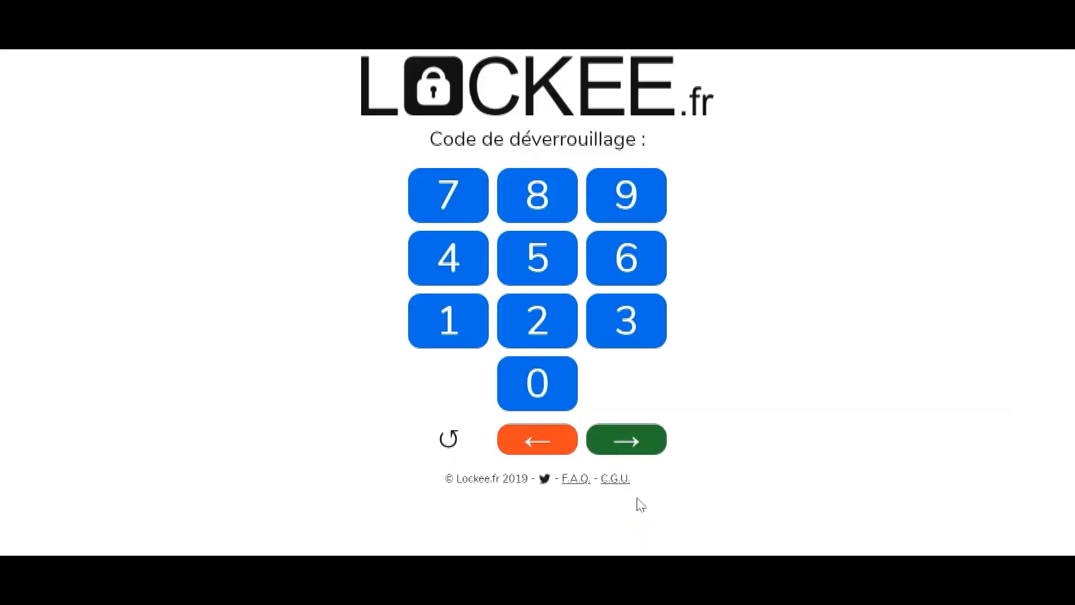
- Enter the padlock's four-digit unlock code, built from the riddle answers, and continue to the unlocked content
click(552, 212)
click(547, 245)
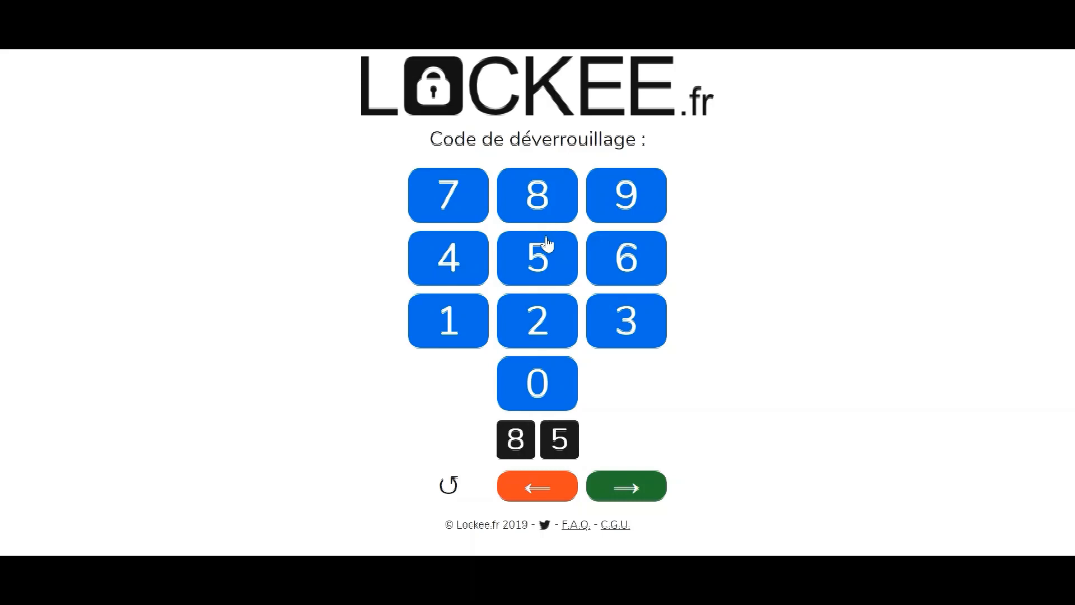
click(471, 314)
click(527, 332)
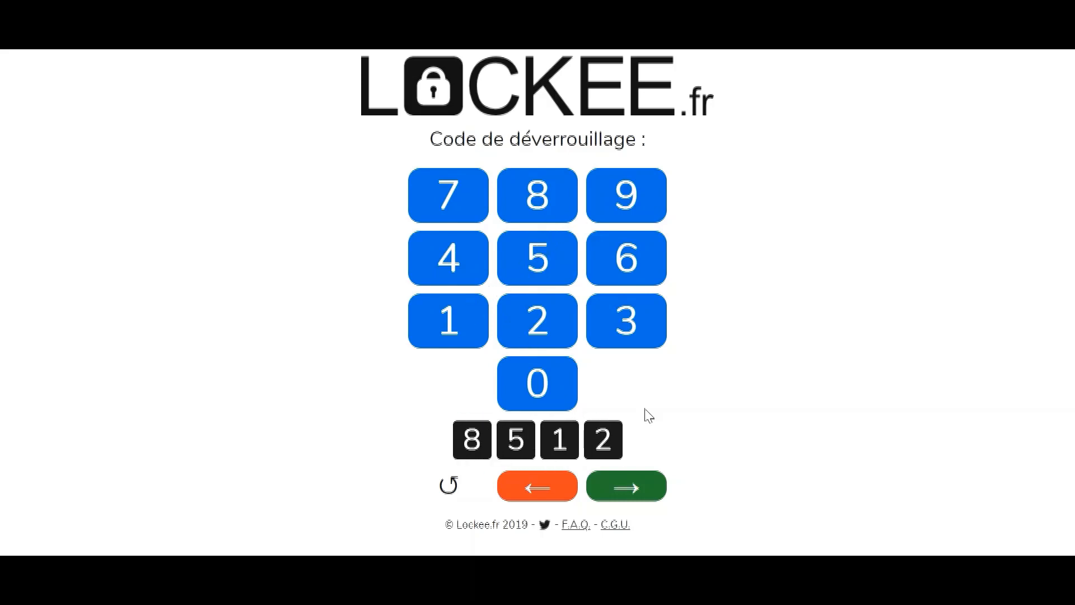
click(637, 492)
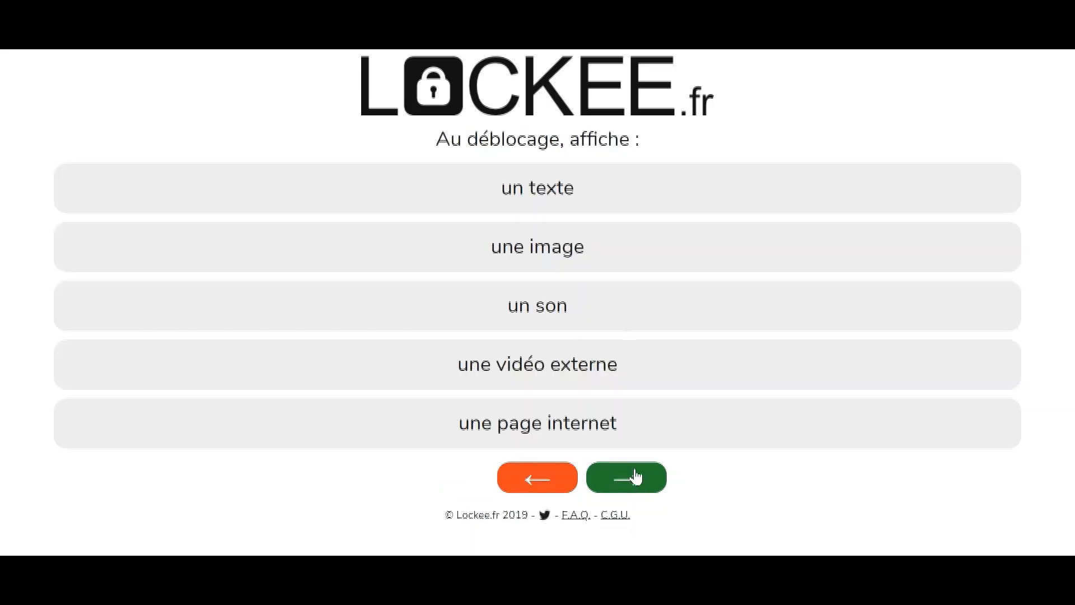
- Make the padlock show a text on unlocking, reading "vous êtes libres!", and create it without a link to another padlock
click(585, 208)
click(625, 480)
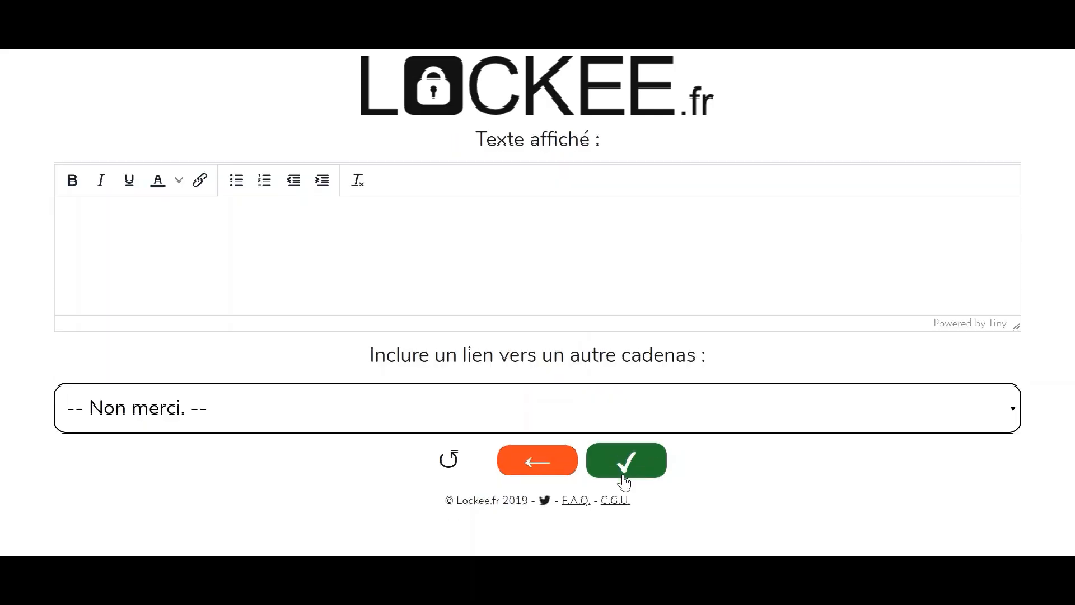
text(vous êye)
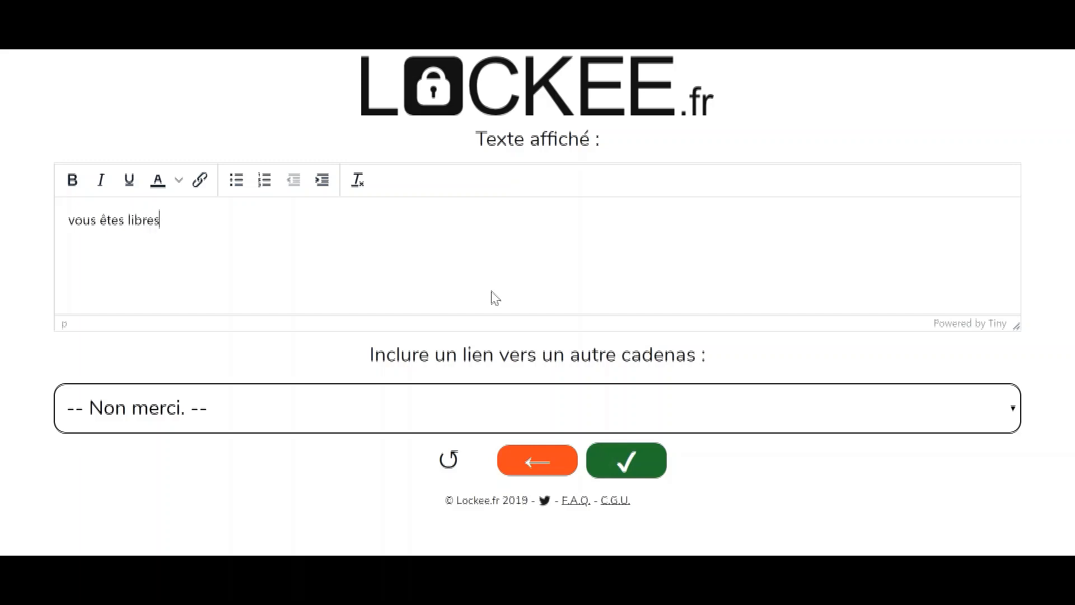
click(624, 457)
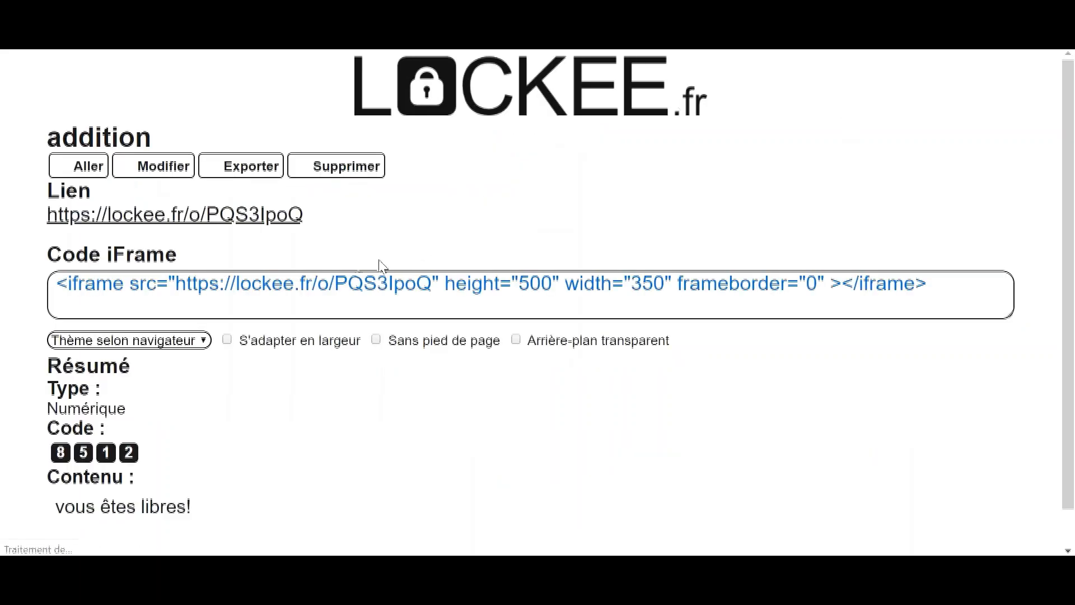
- Copy the iframe code of the "addition" padlock
click(337, 283)
right_click(338, 284)
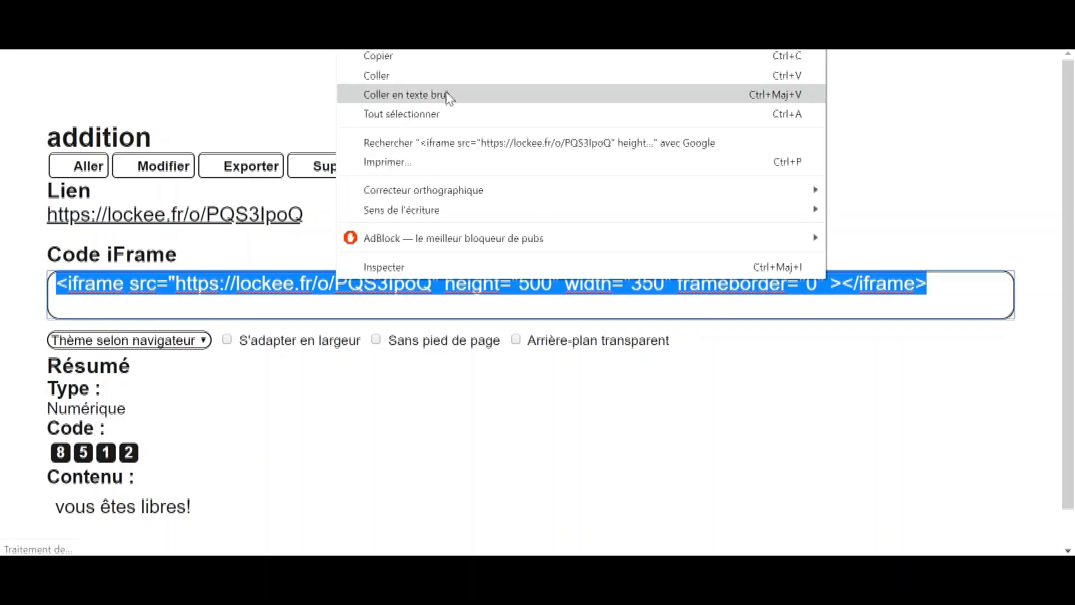
click(423, 61)
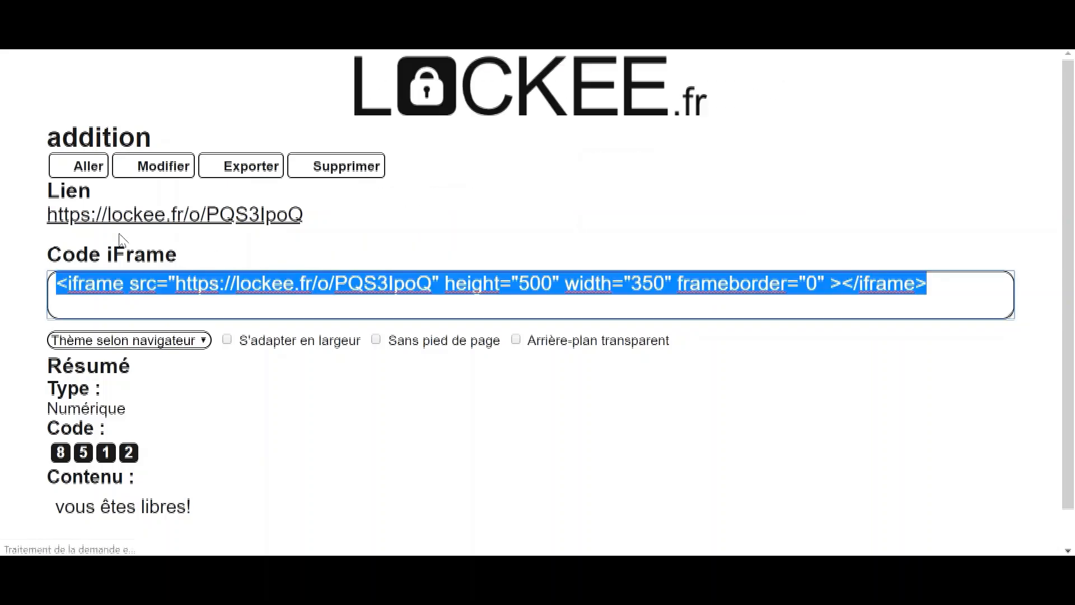
scroll(603, 332, down, 1)
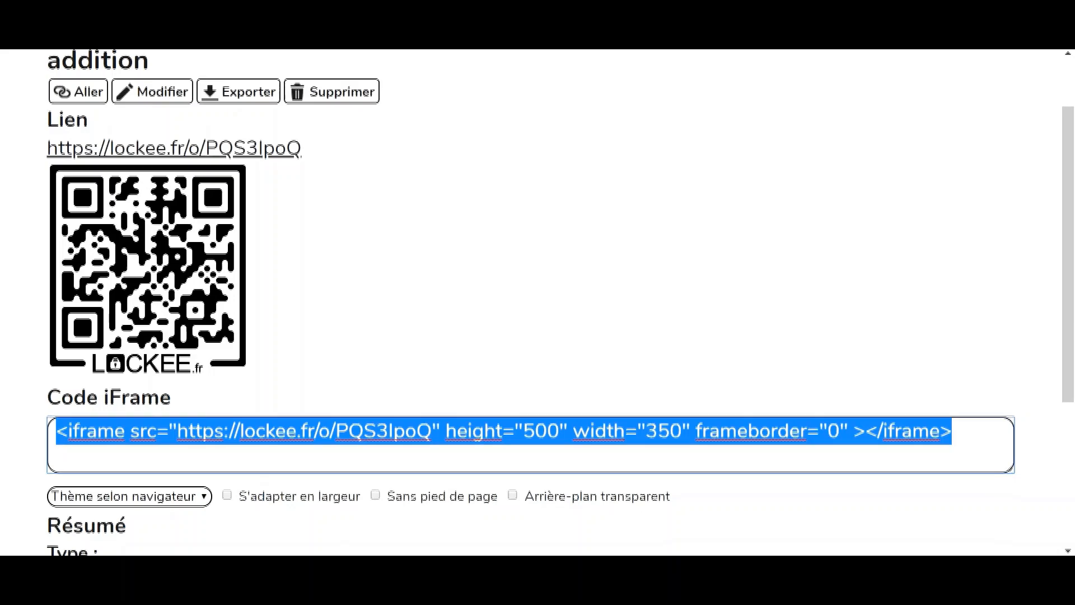
- Switch to Genially and insert the copied padlock iframe code as external content on the "code" page
key(ctrl+Tab)
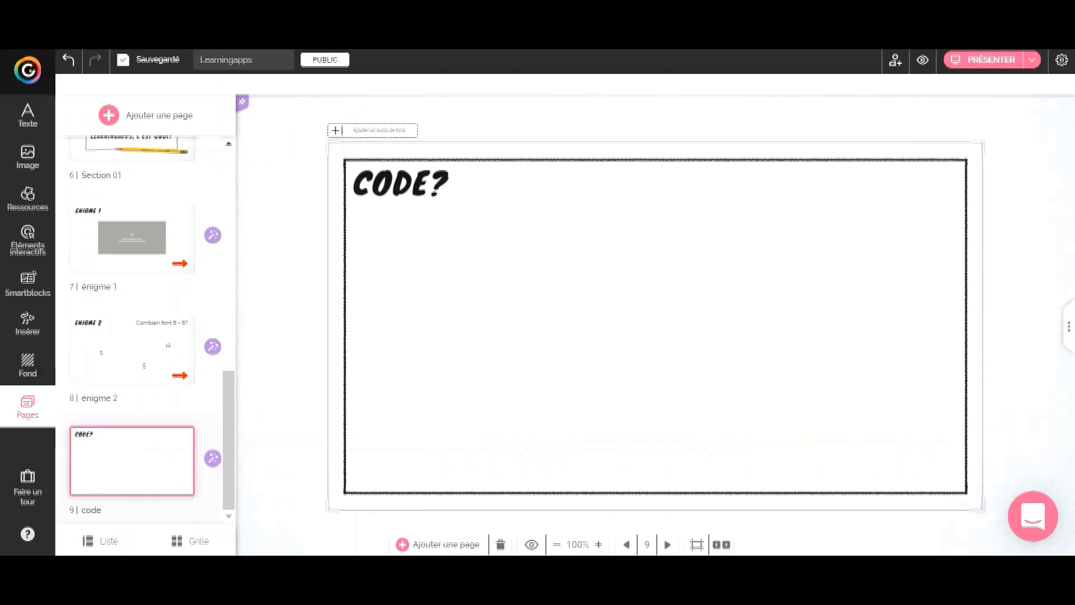
click(29, 321)
click(216, 107)
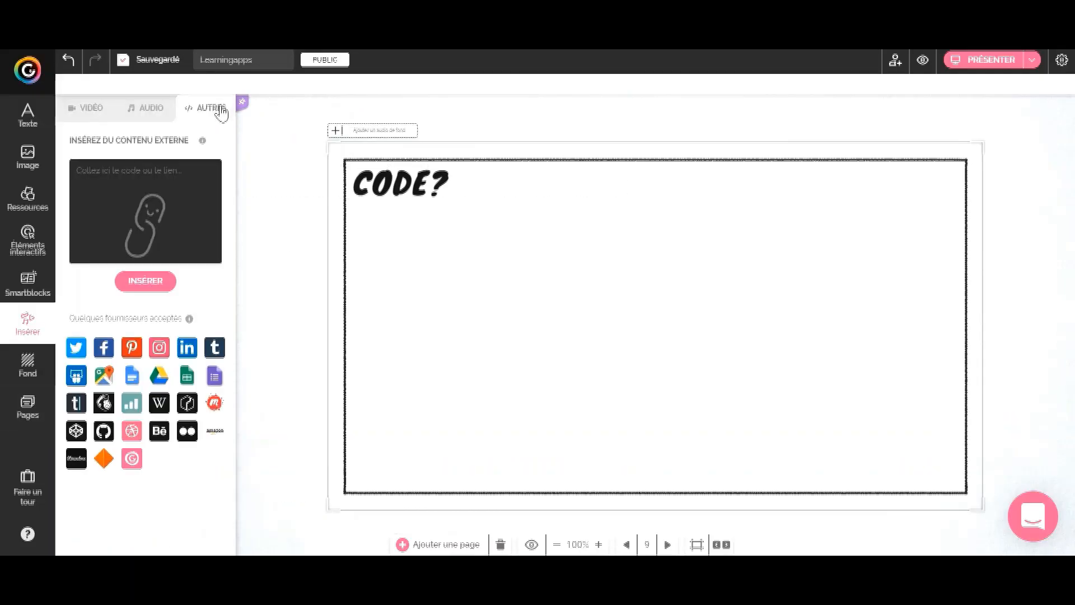
right_click(146, 199)
click(211, 323)
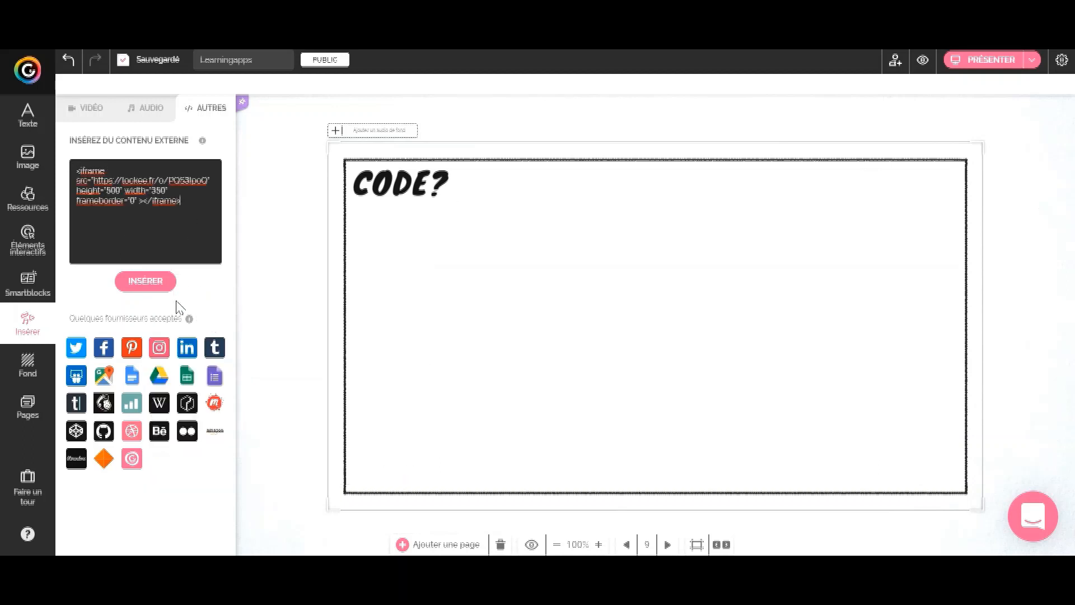
click(146, 281)
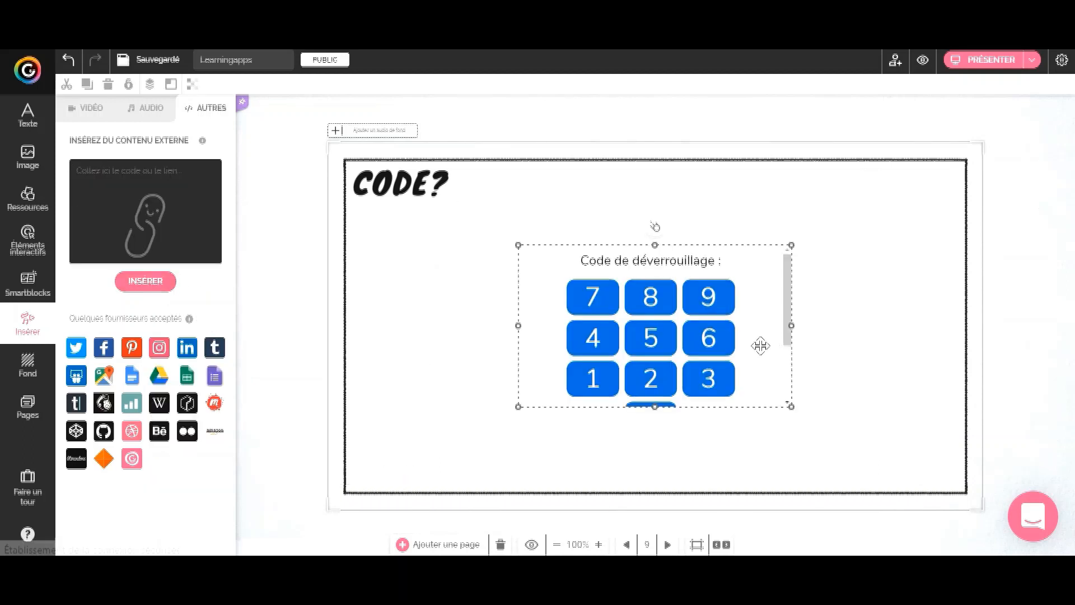
- Enlarge the embedded padlock until its whole keypad fits, and centre it below the "CODE?" title
drag(677, 311, 646, 274)
drag(771, 377, 905, 519)
drag(846, 311, 784, 311)
- Go back to the first page of the Genially and start presenting it
click(28, 406)
scroll(156, 312, up, 15)
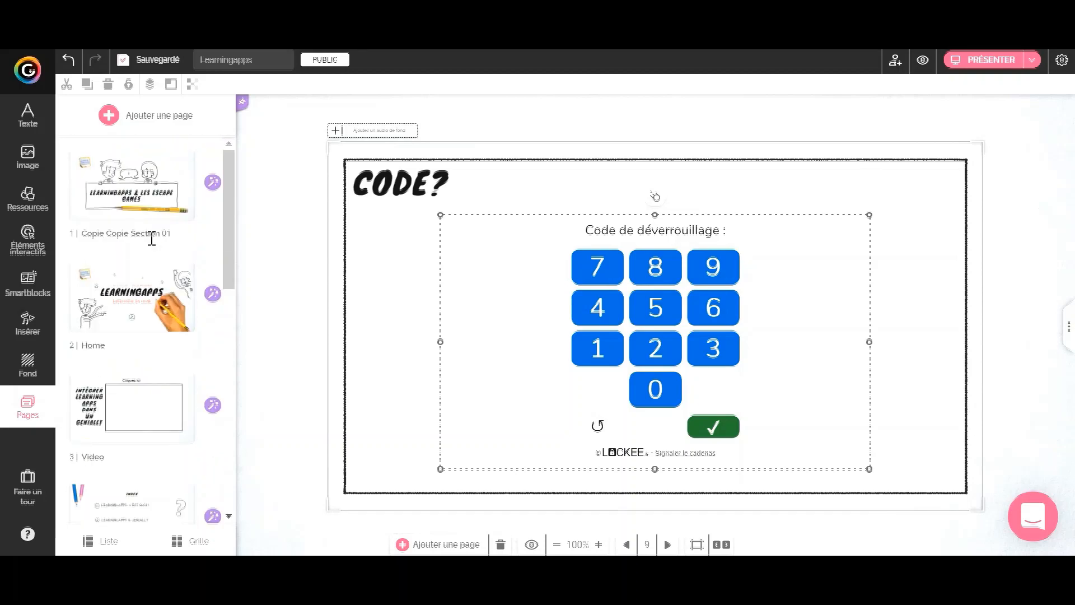
click(162, 208)
click(970, 60)
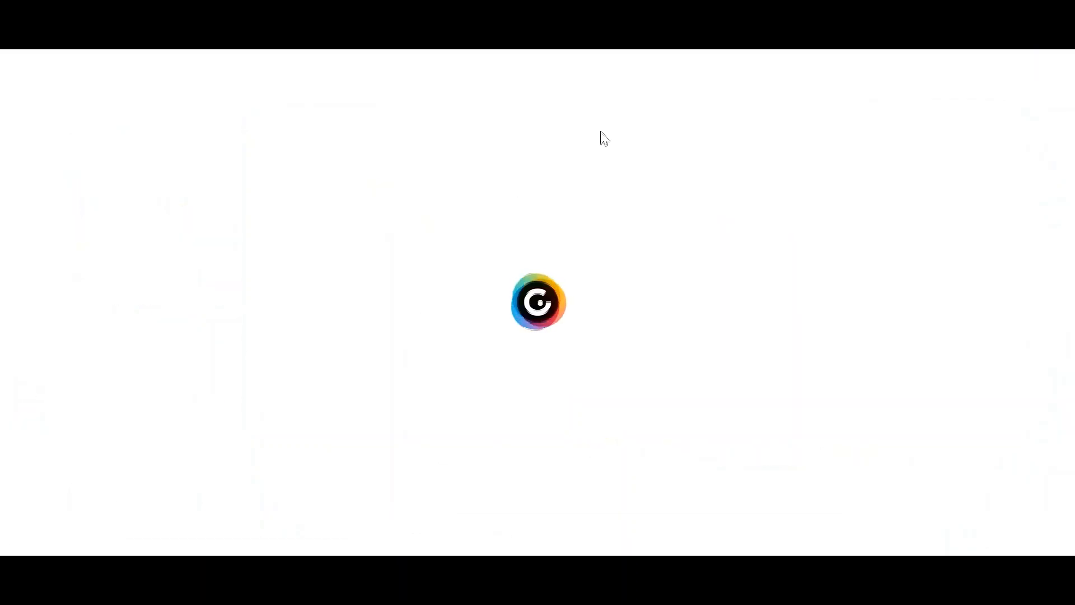
- Play through "Enigme 1" and "Enigme 2", opening and closing the window behind "12", and advance to the "Code?" page
click(590, 374)
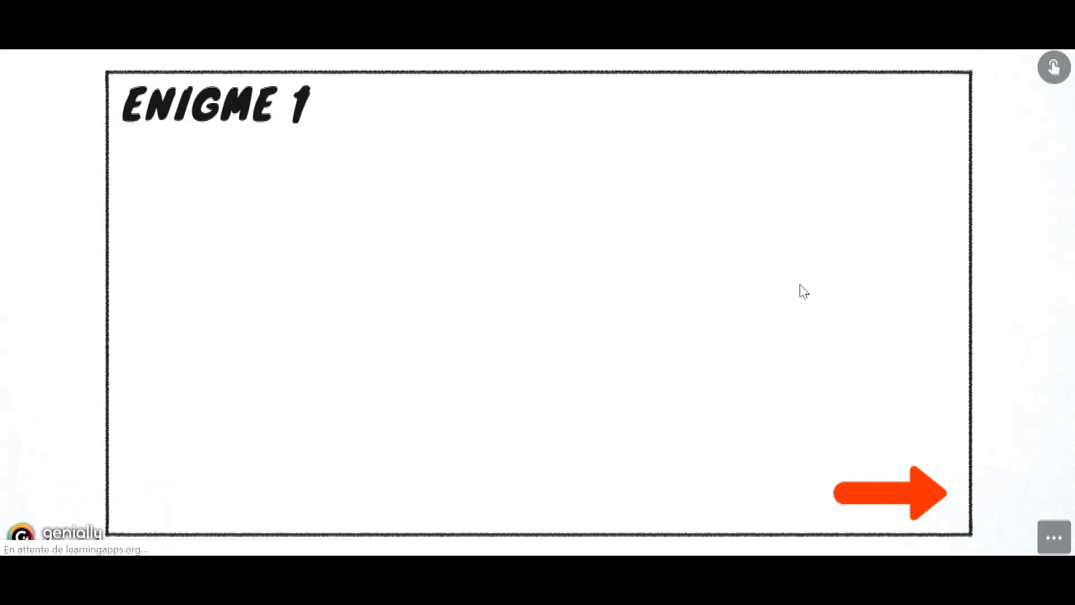
click(942, 506)
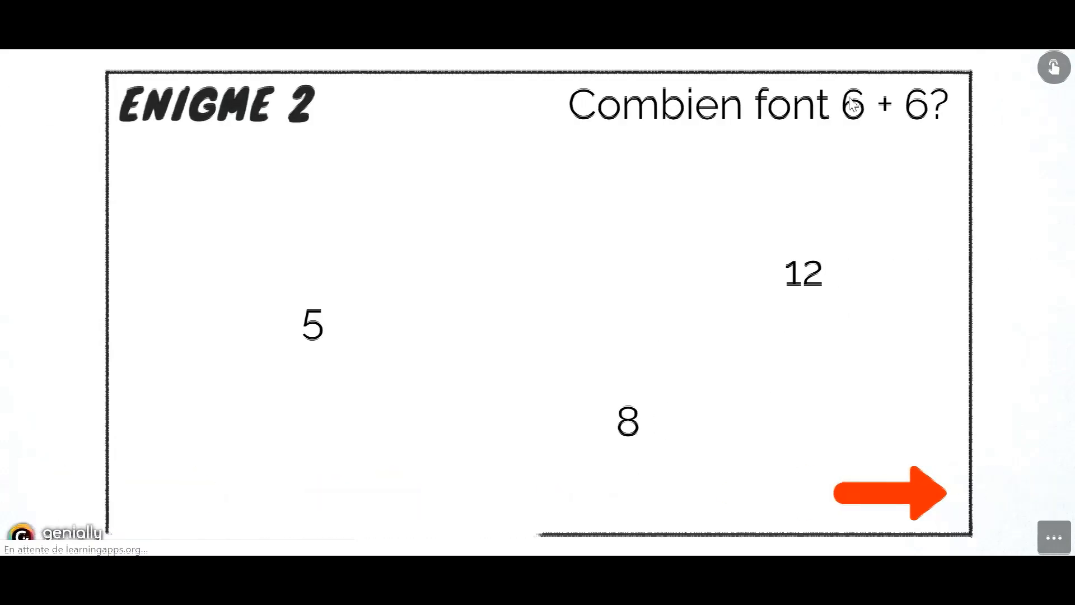
click(811, 280)
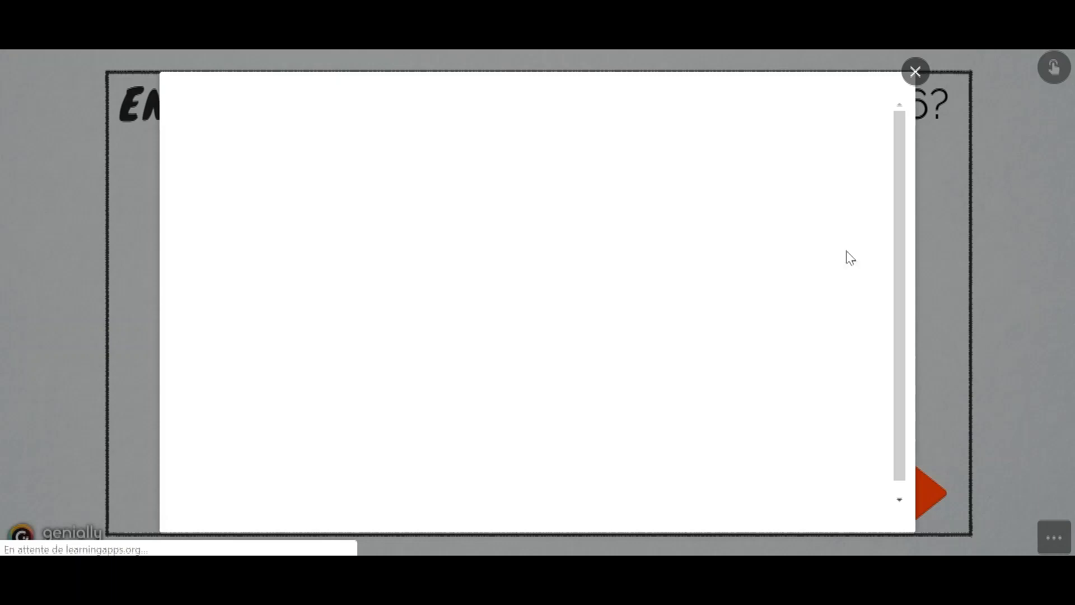
click(930, 287)
click(890, 496)
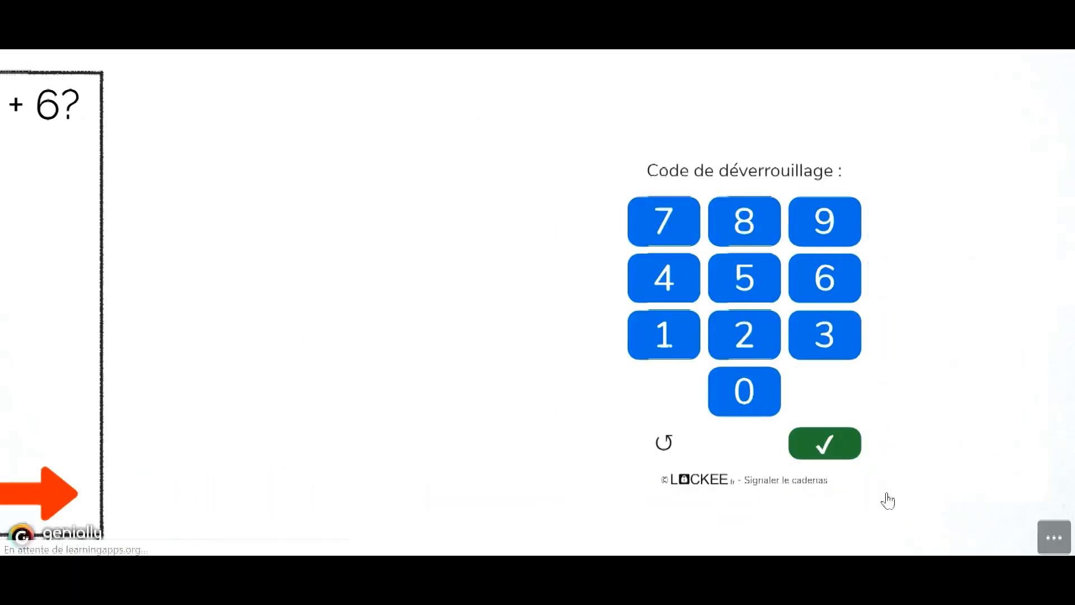
- Test the embedded padlock by entering its unlock code and validating it
click(532, 227)
click(533, 276)
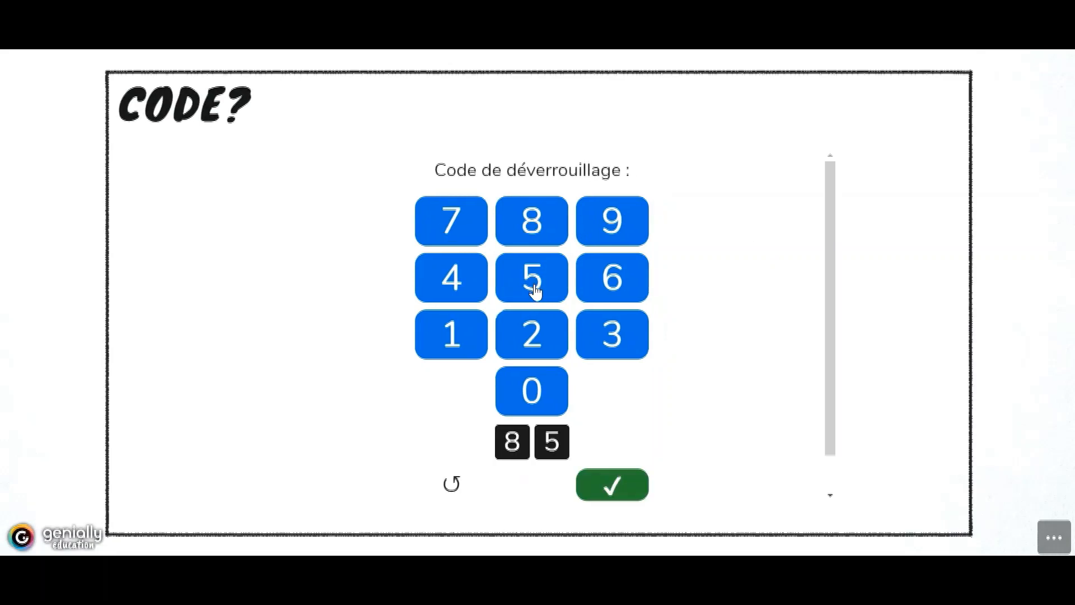
click(473, 334)
click(533, 343)
click(612, 486)
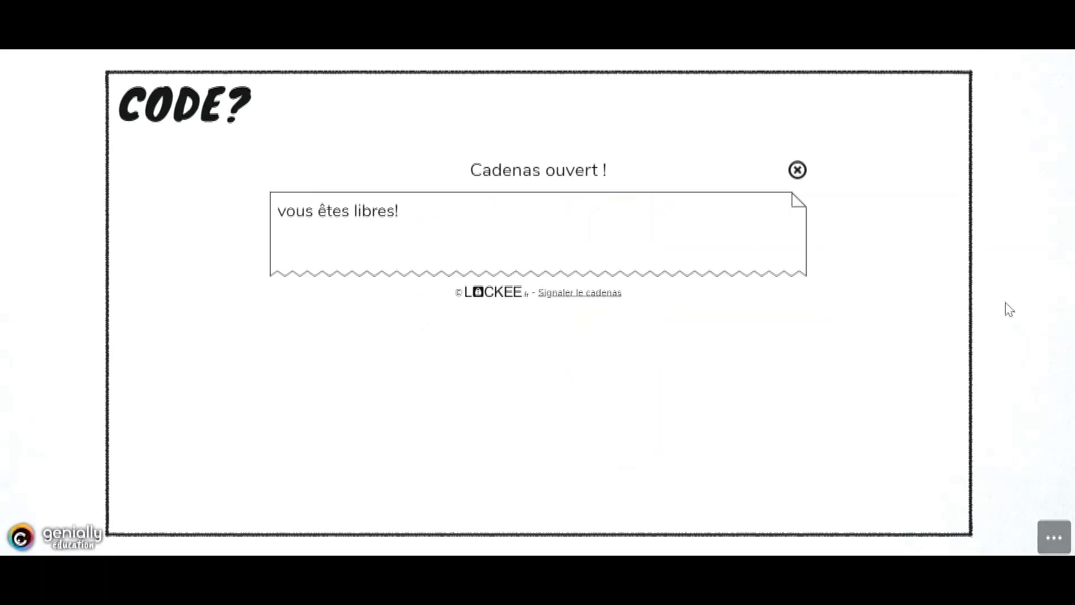